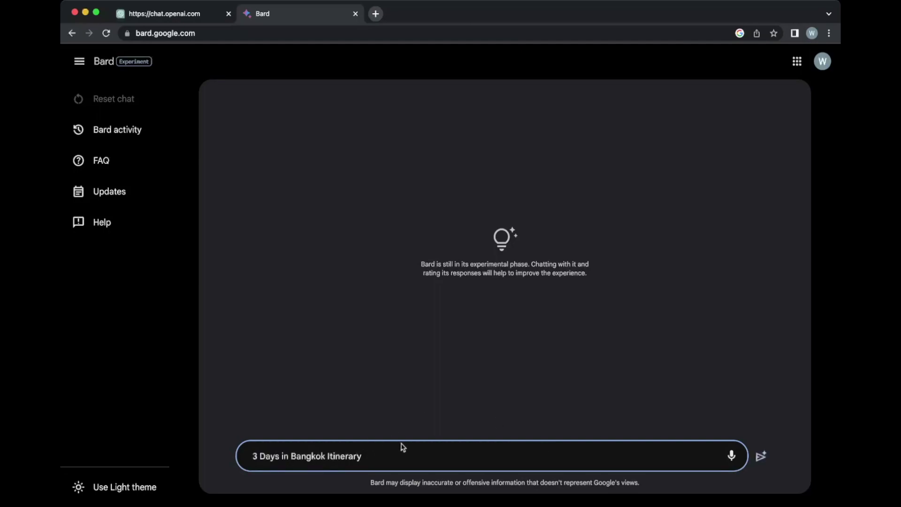
# Submit the prompt "3 Days in Bangkok Itinerary" and read through the day-by-day plan in the reply
pyautogui.press('Return')
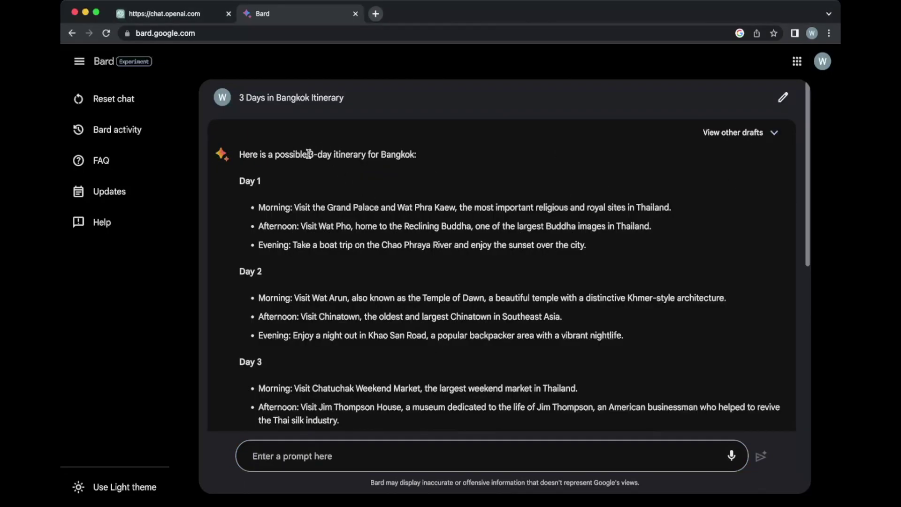
pyautogui.moveTo(309, 154); pyautogui.dragTo(436, 157)
pyautogui.click(397, 192)
pyautogui.scroll(-1, 399, 220)
pyautogui.doubleClick(276, 188)
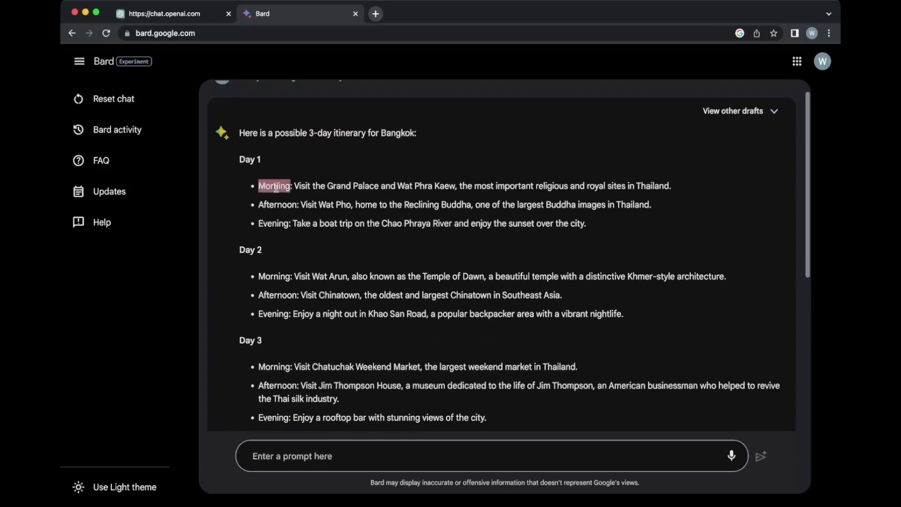
pyautogui.scroll(-3, 297, 197)
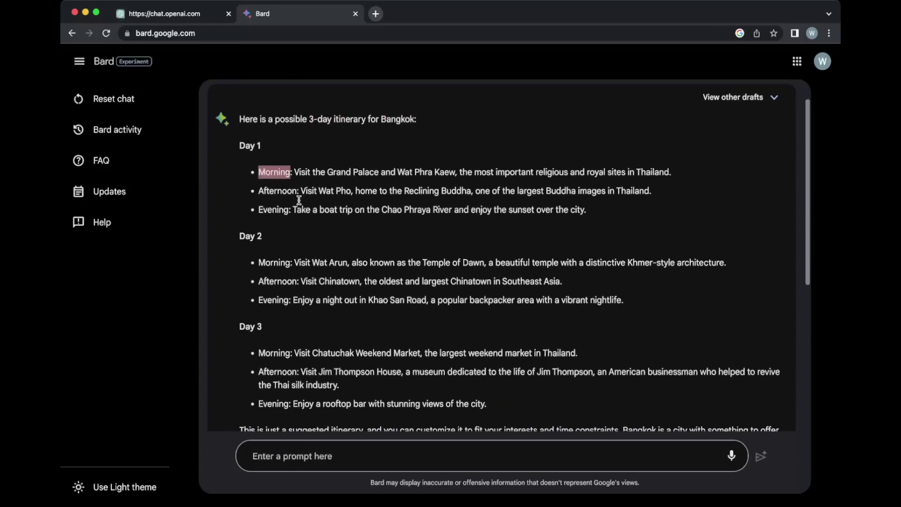
pyautogui.click(355, 213)
pyautogui.scroll(-3, 357, 234)
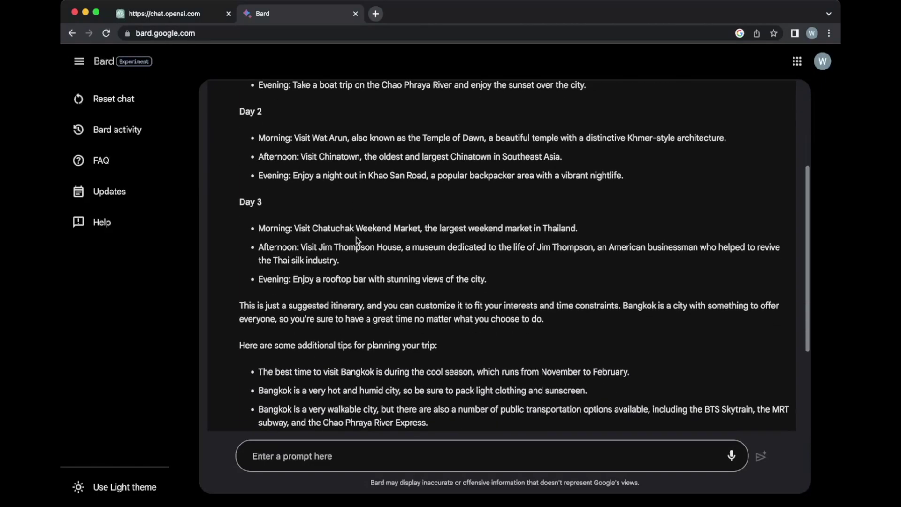
pyautogui.keyDown('shift'); pyautogui.click(624, 337); pyautogui.keyUp('shift')
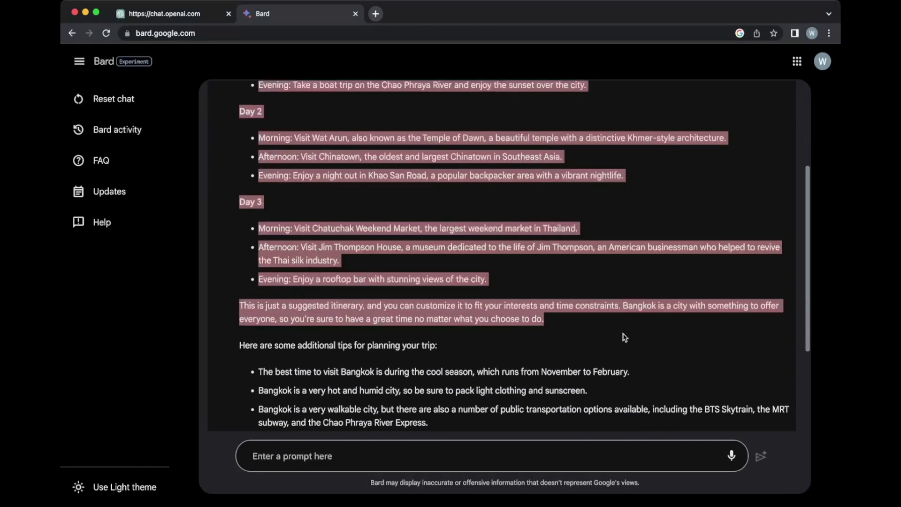
# Examine the note on customizing the 3-day itinerary and the additional trip-planning tips on season and packing
pyautogui.click(460, 320)
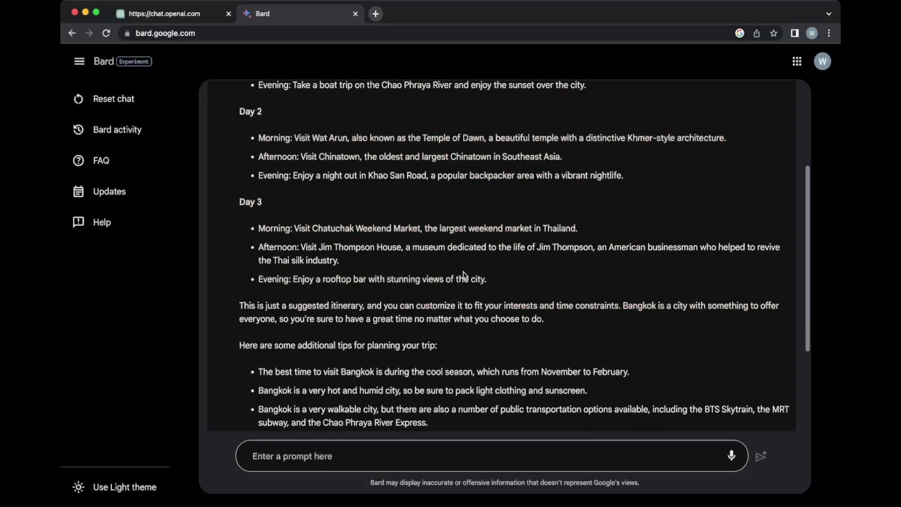
pyautogui.doubleClick(432, 306)
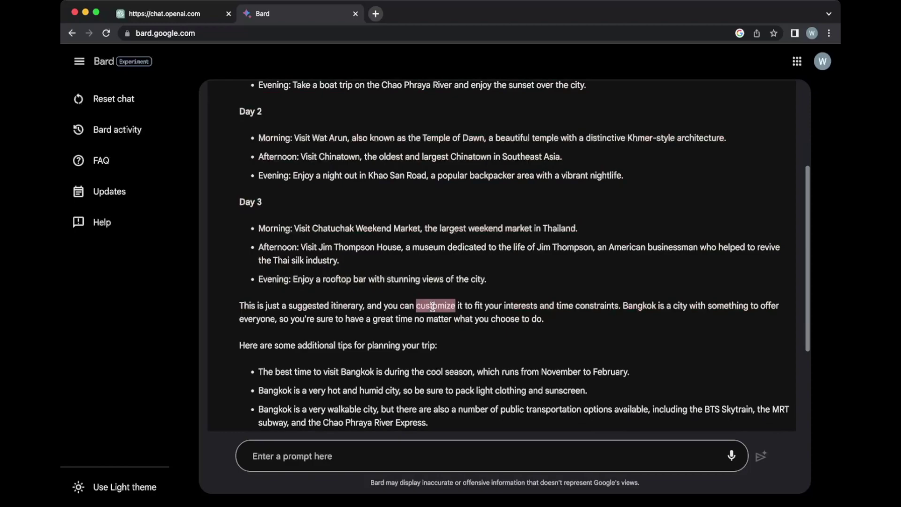
pyautogui.click(568, 323)
pyautogui.scroll(-2, 547, 312)
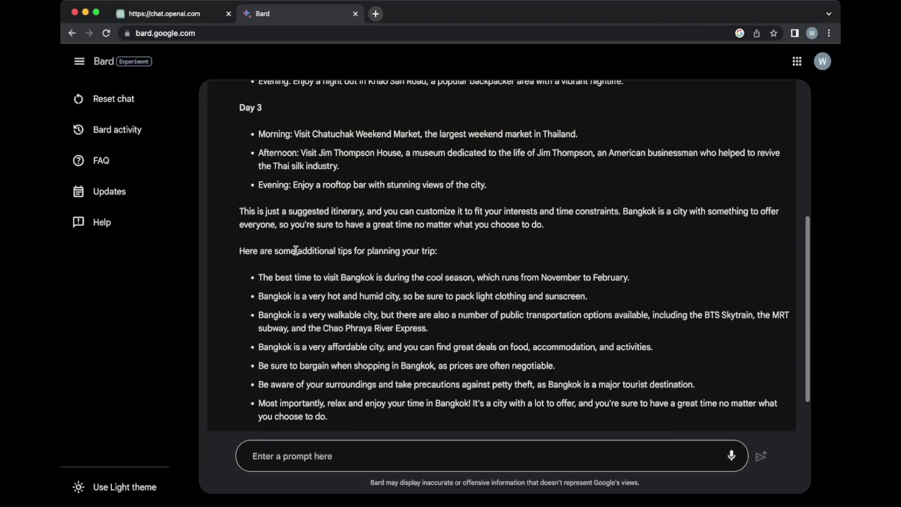
pyautogui.moveTo(296, 248); pyautogui.dragTo(363, 250)
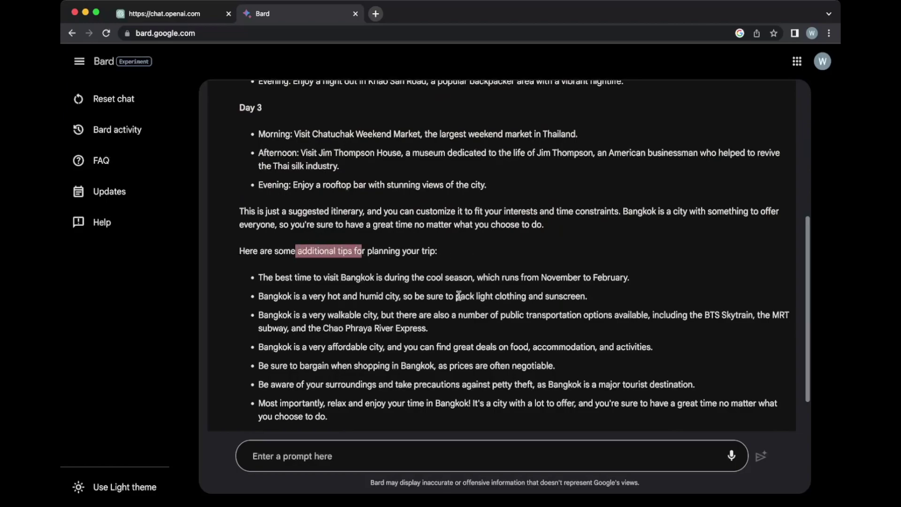
pyautogui.moveTo(459, 296); pyautogui.dragTo(601, 299)
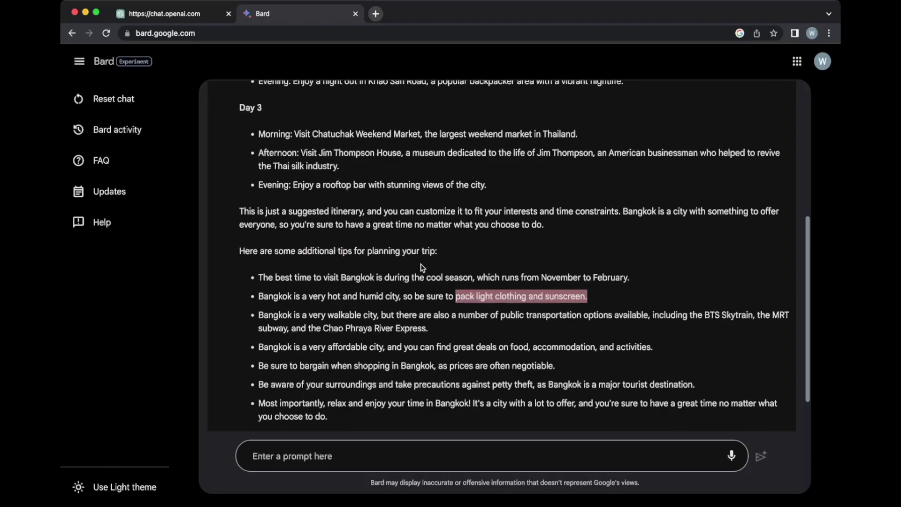
pyautogui.moveTo(541, 277); pyautogui.dragTo(637, 281)
pyautogui.moveTo(425, 277); pyautogui.dragTo(469, 279)
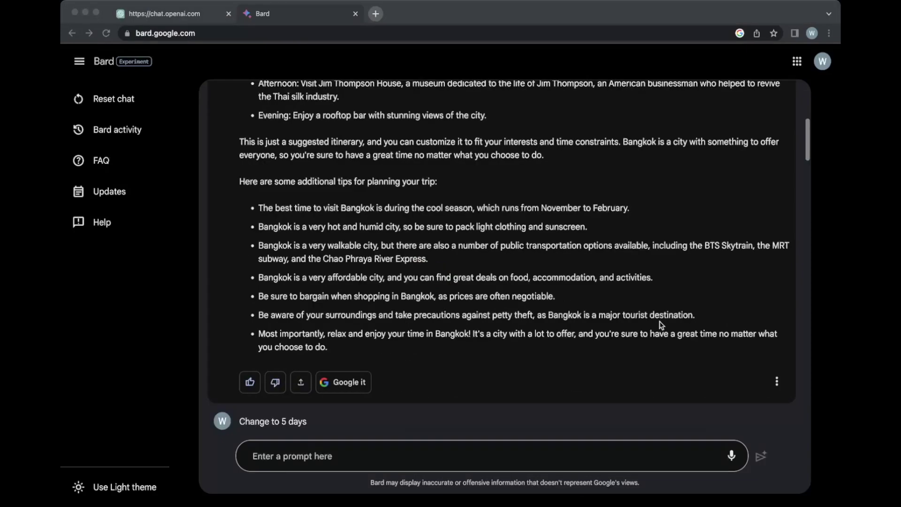
# Examine the reply to the "Change to 5 days" prompt, including its whole table and closing note
pyautogui.click(743, 309)
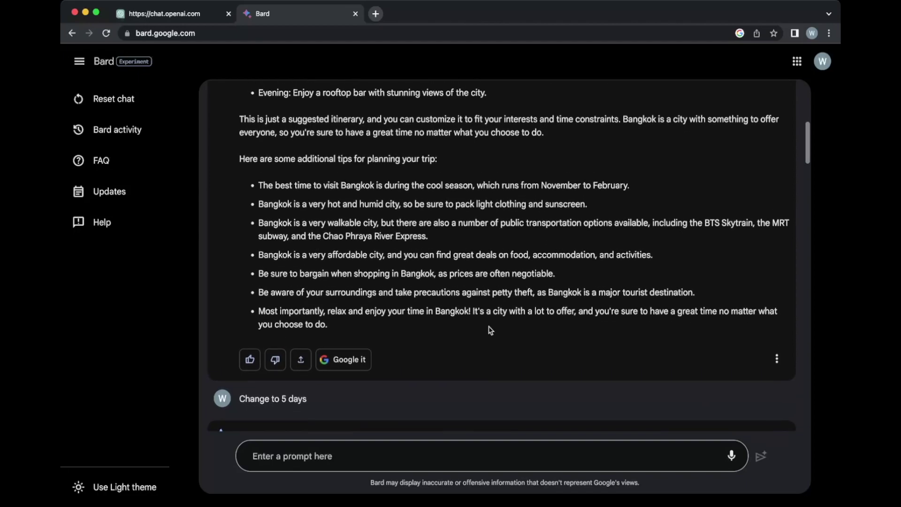
pyautogui.moveTo(240, 402); pyautogui.dragTo(331, 405)
pyautogui.click(389, 400)
pyautogui.scroll(-5, 388, 400)
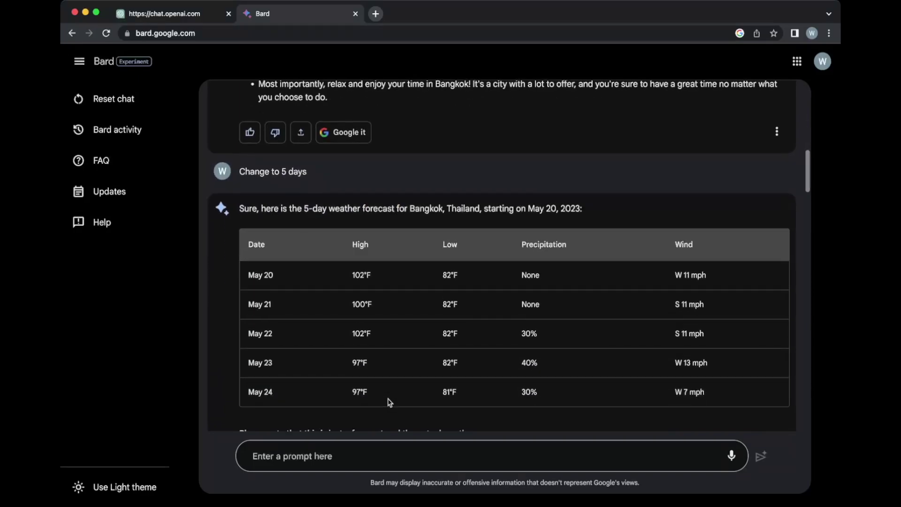
pyautogui.scroll(-2, 443, 296)
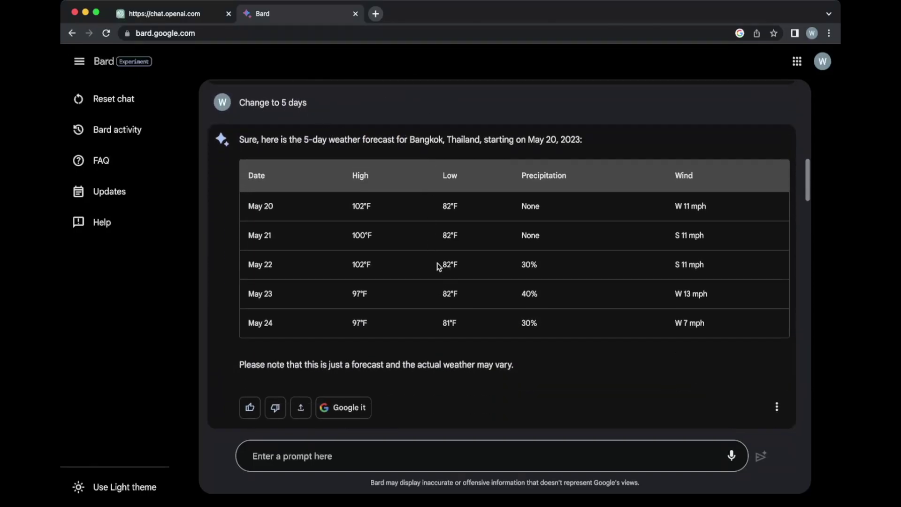
pyautogui.scroll(2, 402, 298)
pyautogui.scroll(-1, 402, 282)
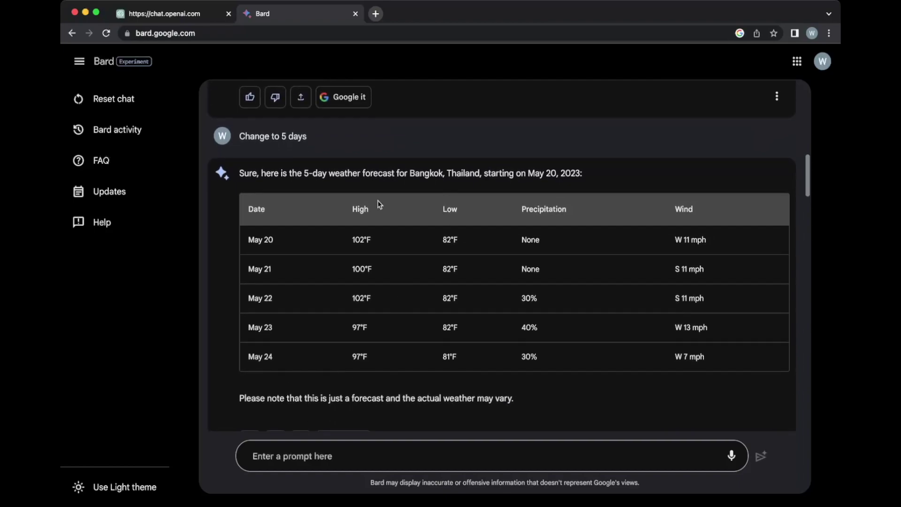
pyautogui.scroll(-2, 332, 207)
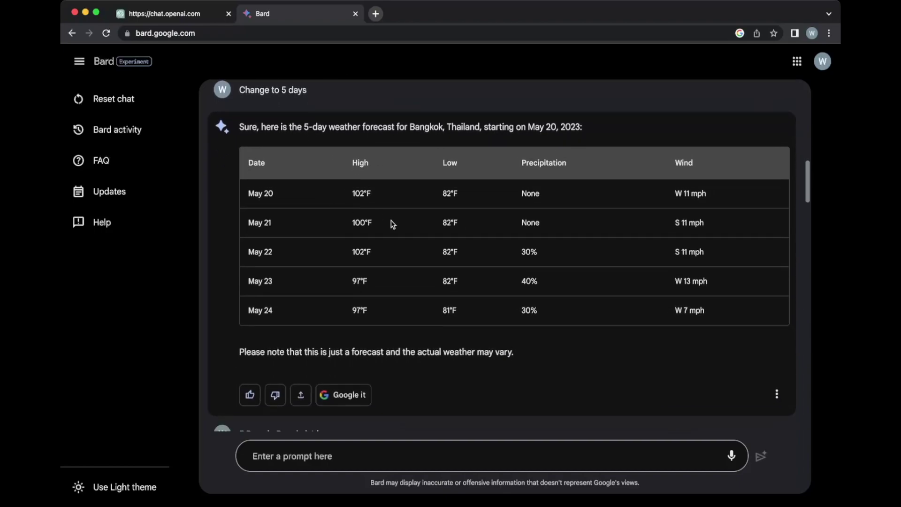
pyautogui.scroll(1, 402, 232)
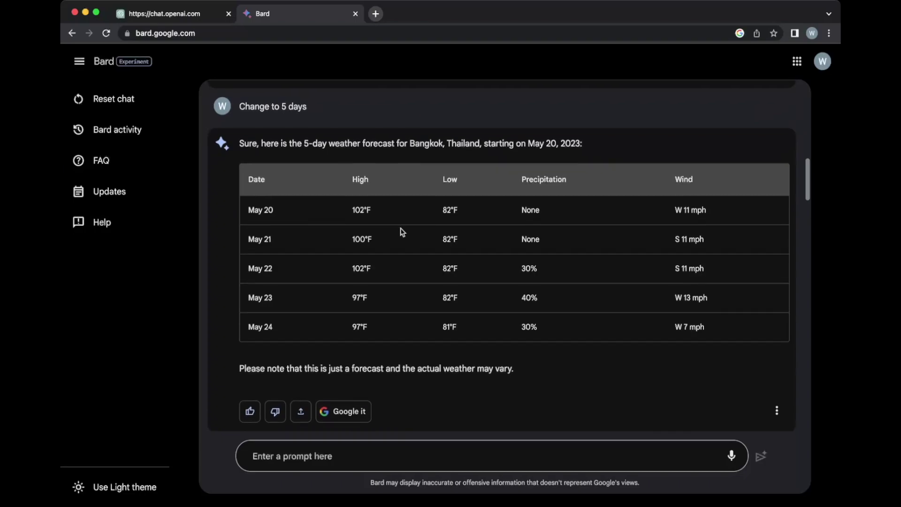
pyautogui.scroll(-4, 402, 232)
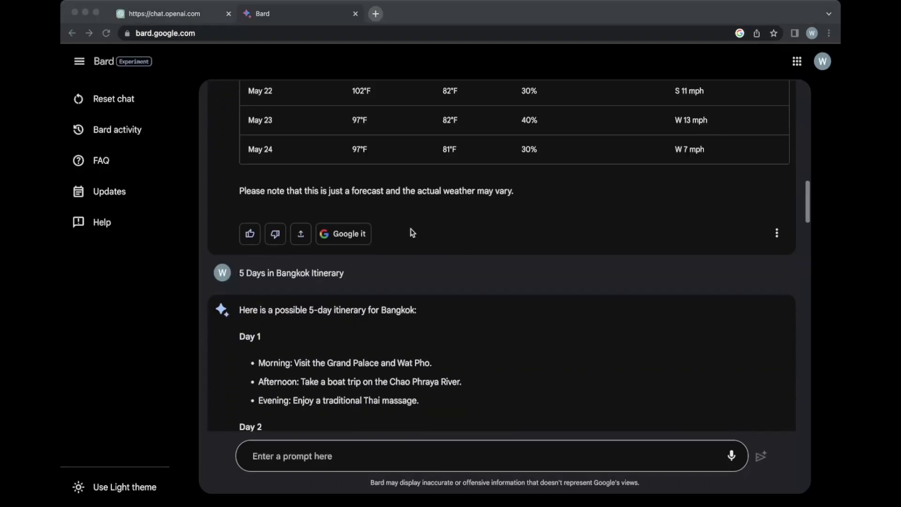
# Read the reply to the "5 Days in Bangkok Itinerary" prompt from Day 1 through the closing suggestions
pyautogui.click(192, 311)
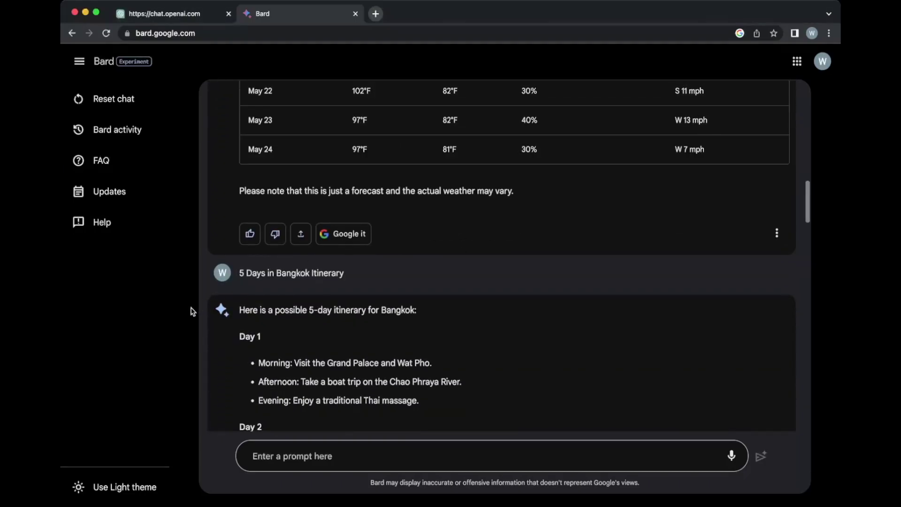
pyautogui.moveTo(239, 274); pyautogui.dragTo(382, 278)
pyautogui.click(359, 311)
pyautogui.scroll(-3, 360, 313)
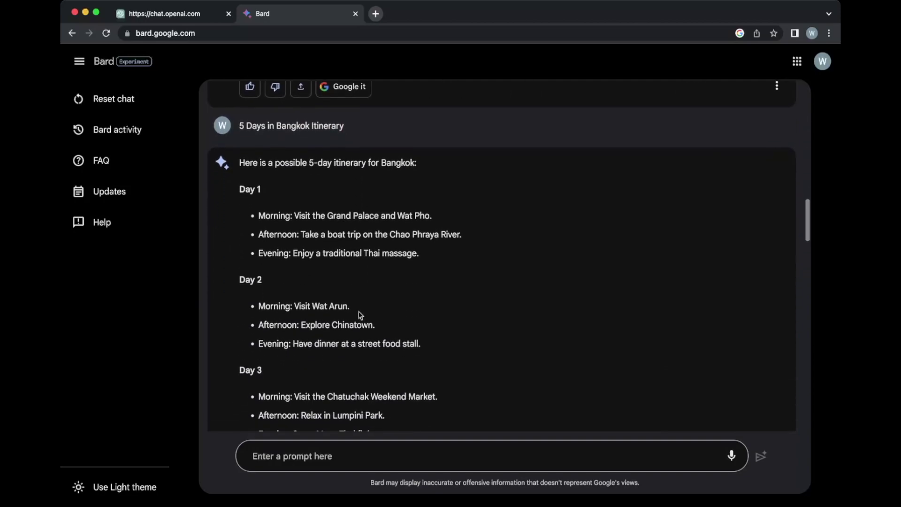
pyautogui.scroll(-2, 359, 312)
pyautogui.scroll(-2, 359, 311)
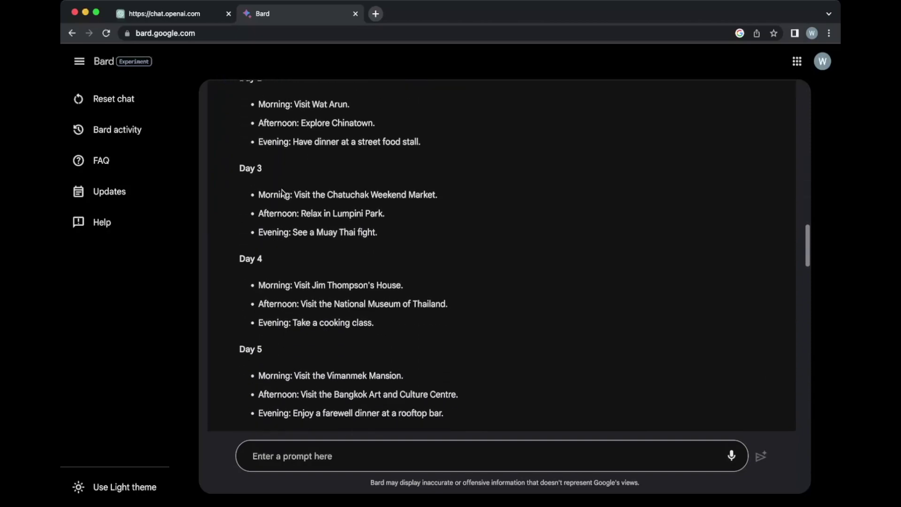
pyautogui.scroll(-3, 378, 297)
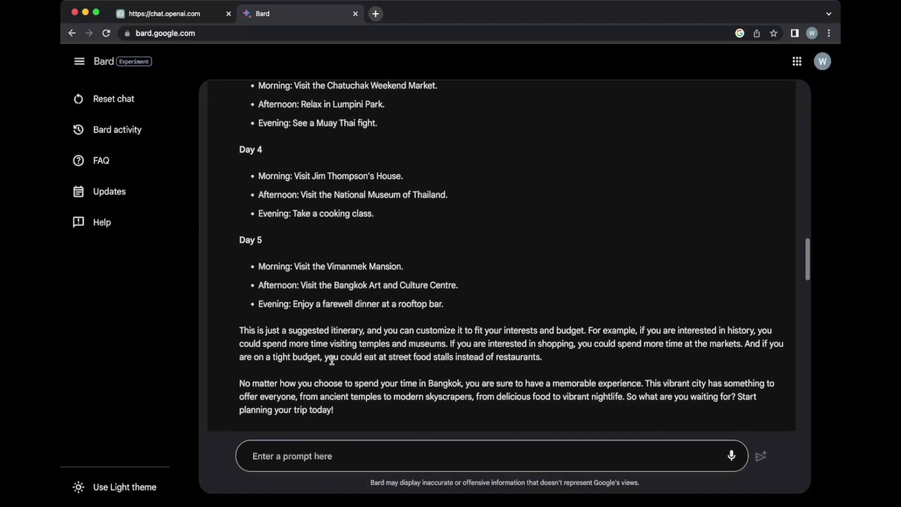
# Compare the additional planning tips under the 3-day itinerary with the content of the 5-day itinerary
pyautogui.scroll(10, 513, 310)
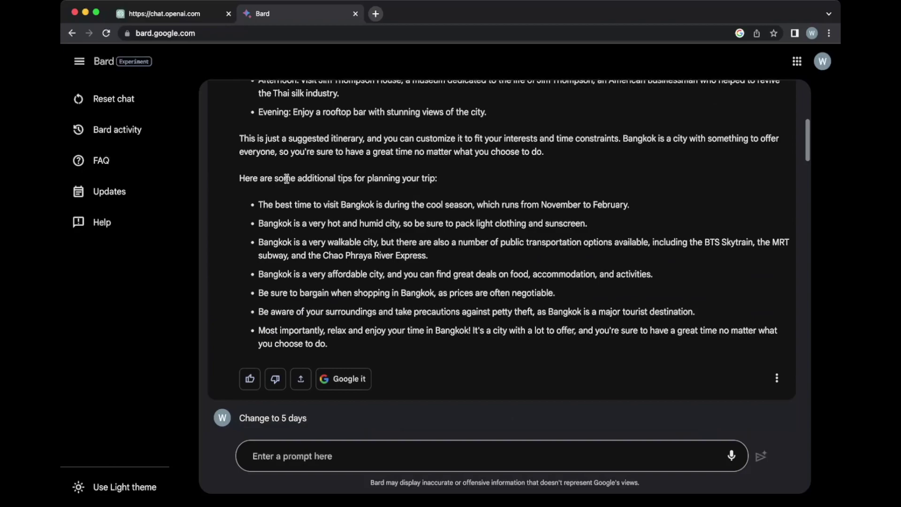
pyautogui.moveTo(286, 178); pyautogui.dragTo(425, 179)
pyautogui.click(438, 309)
pyautogui.scroll(-10, 439, 311)
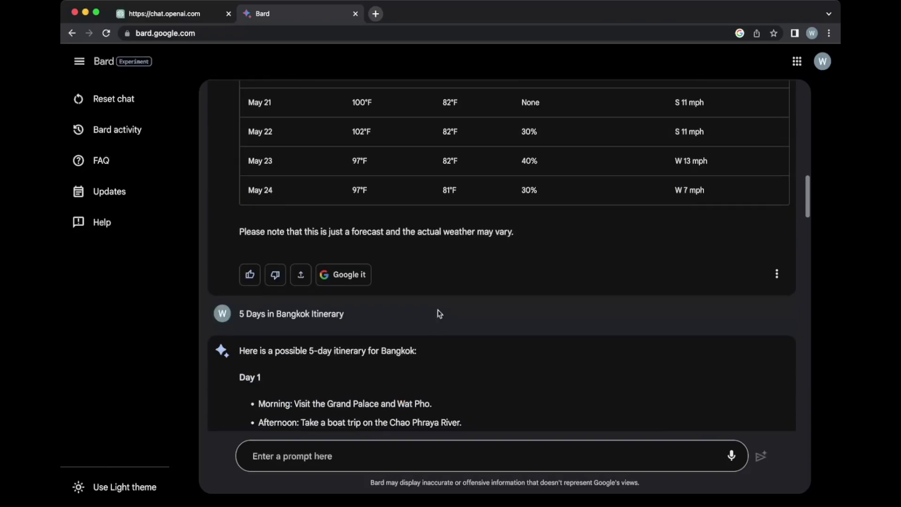
pyautogui.scroll(-4, 440, 314)
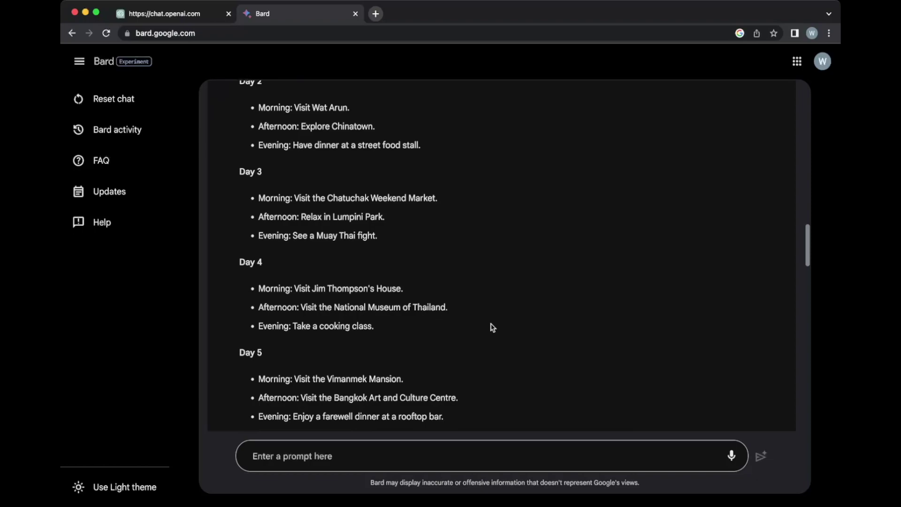
pyautogui.scroll(-2, 492, 327)
# Examine the cost table in the reply to the 3,000 baht budget prompt, checking the stated budget against the total
pyautogui.scroll(-10, 492, 327)
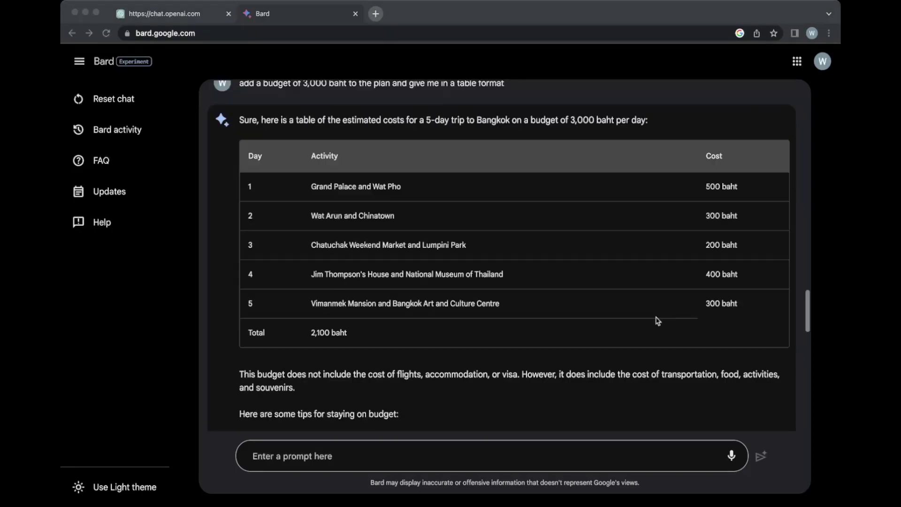
pyautogui.click(772, 282)
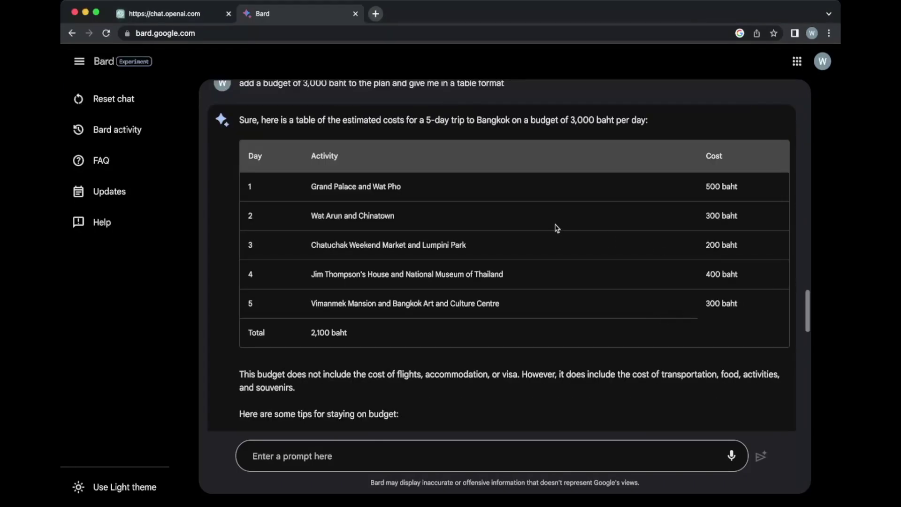
pyautogui.scroll(1, 452, 173)
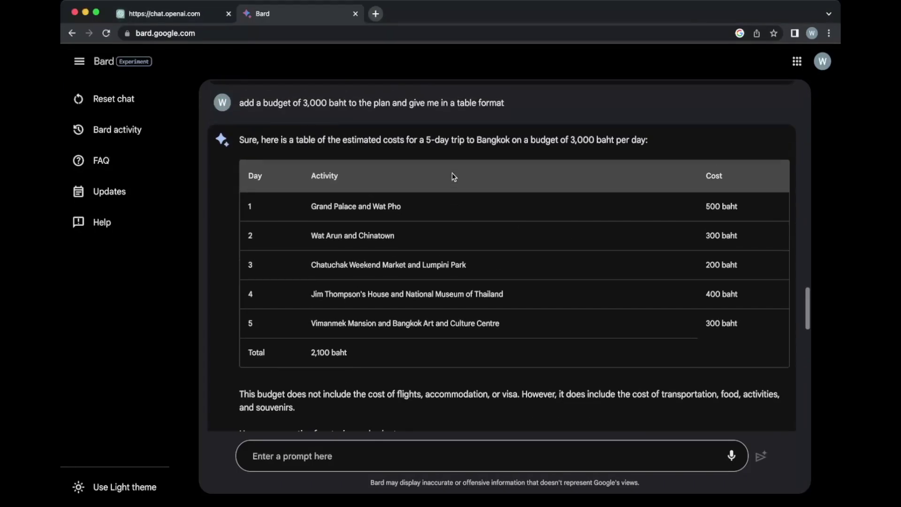
pyautogui.scroll(-1, 454, 176)
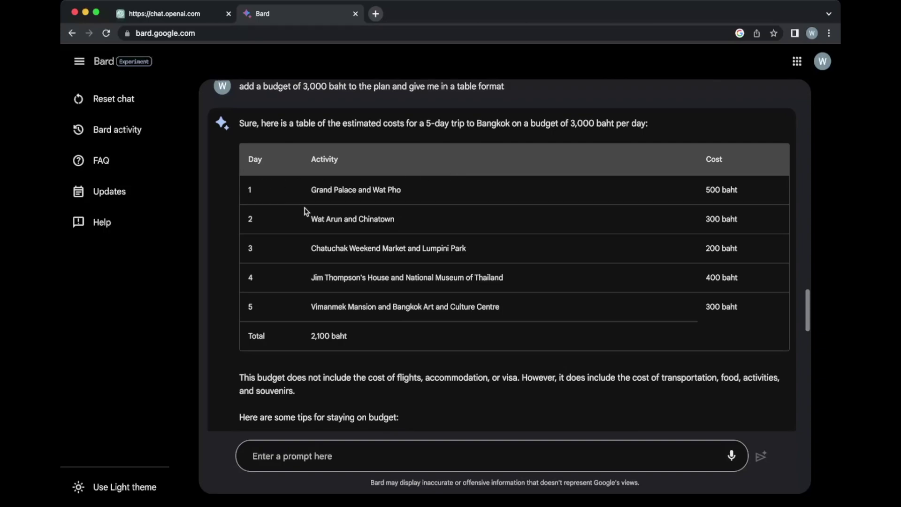
pyautogui.doubleClick(249, 190)
pyautogui.moveTo(569, 124); pyautogui.dragTo(644, 123)
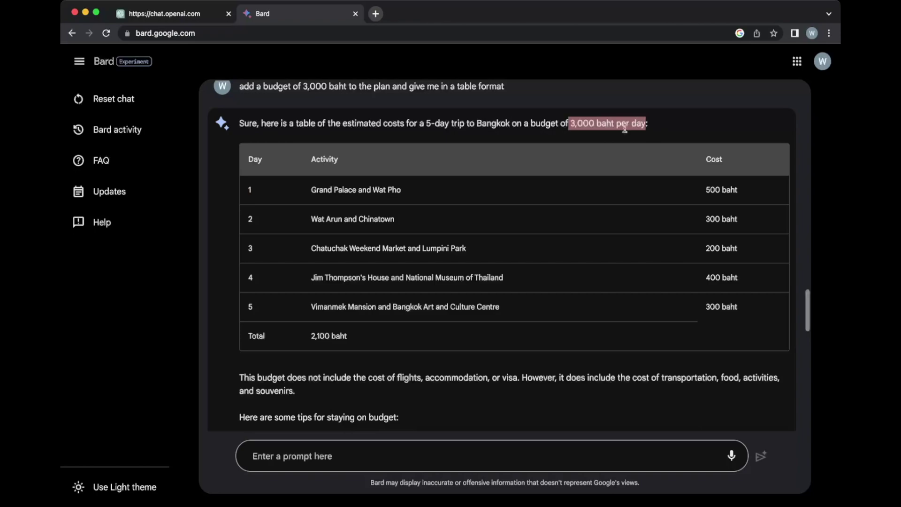
pyautogui.click(479, 202)
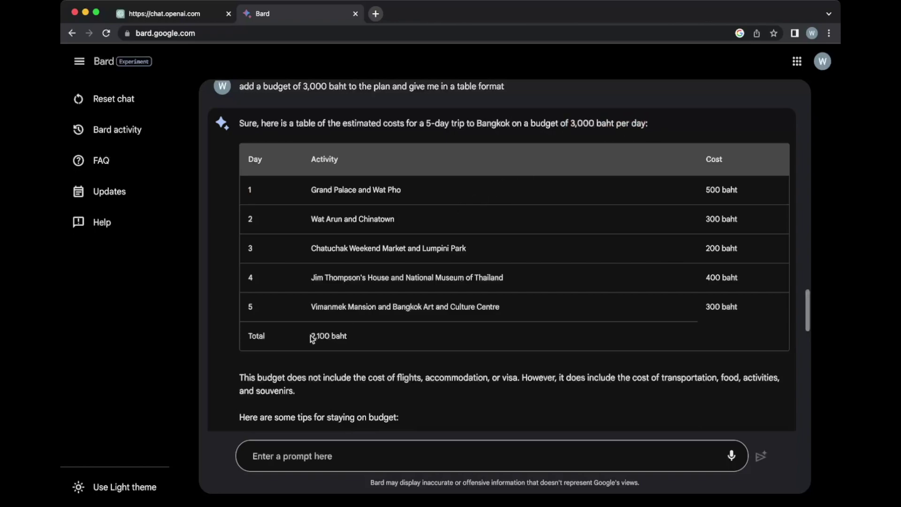
pyautogui.moveTo(311, 338); pyautogui.dragTo(393, 343)
pyautogui.click(484, 332)
pyautogui.scroll(-1, 486, 333)
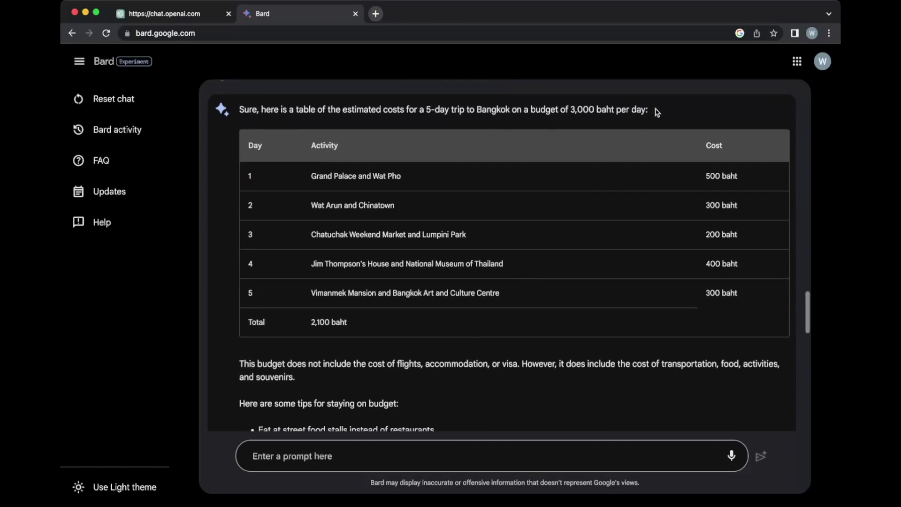
# Recheck the per-day wording and total of the cost table, and read the tips for staying on budget
pyautogui.moveTo(657, 110); pyautogui.dragTo(598, 109)
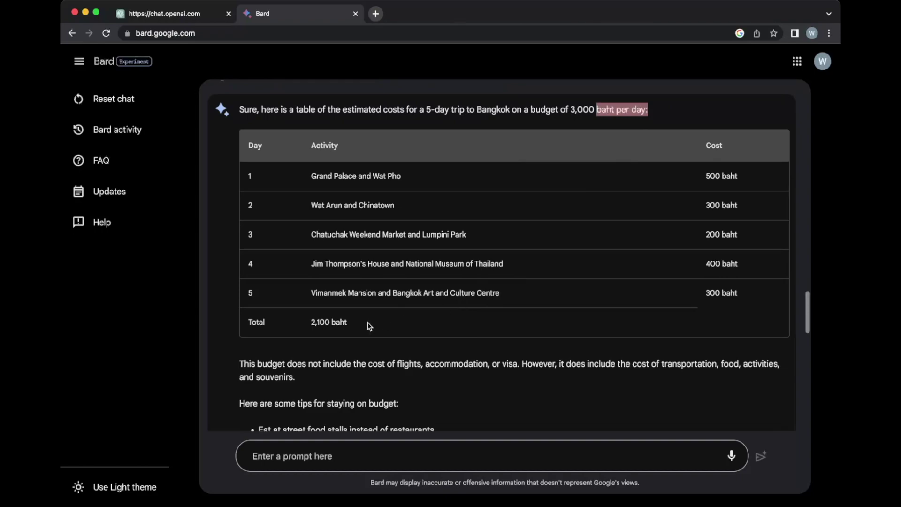
pyautogui.moveTo(369, 328); pyautogui.dragTo(358, 247)
pyautogui.click(497, 364)
pyautogui.scroll(-3, 497, 365)
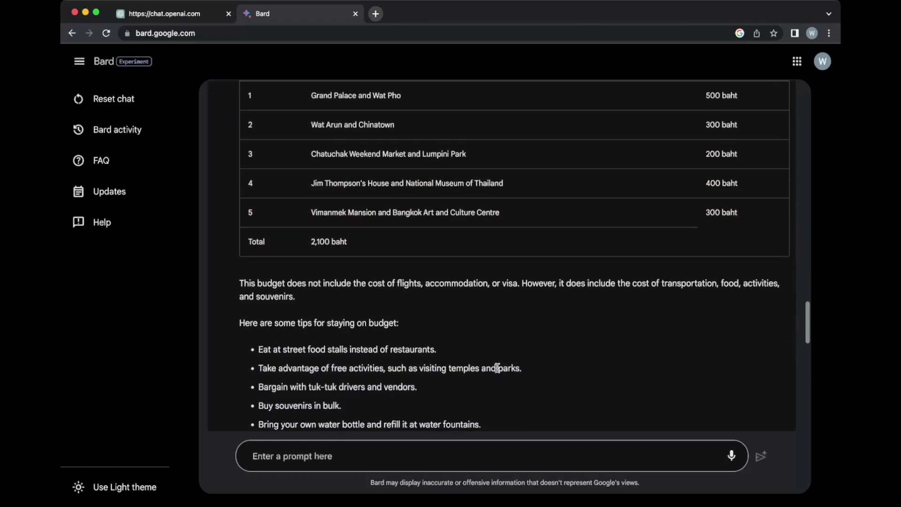
pyautogui.moveTo(325, 283); pyautogui.dragTo(444, 284)
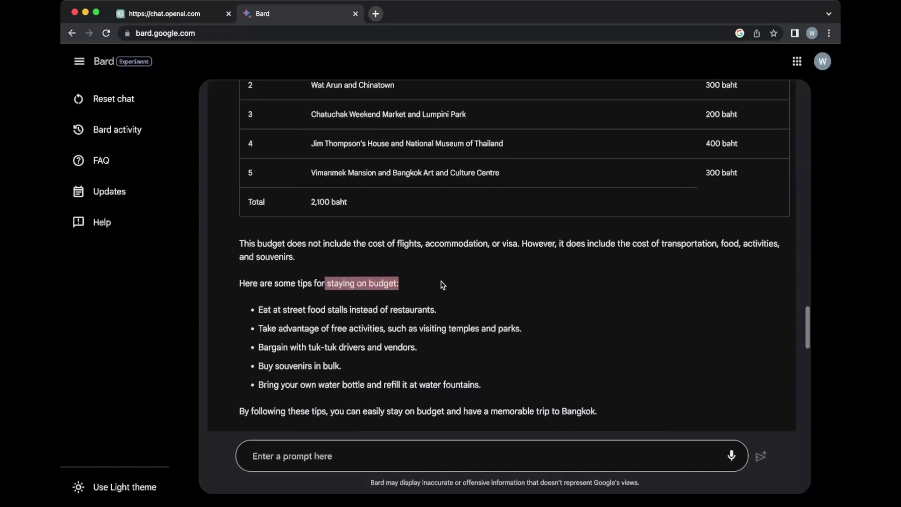
# Review the 3,000 baht per-day cost table and its budget tips against the follow-up prompt "No it's 3,000 baht for 5 days"
pyautogui.click(558, 302)
pyautogui.scroll(-2, 559, 301)
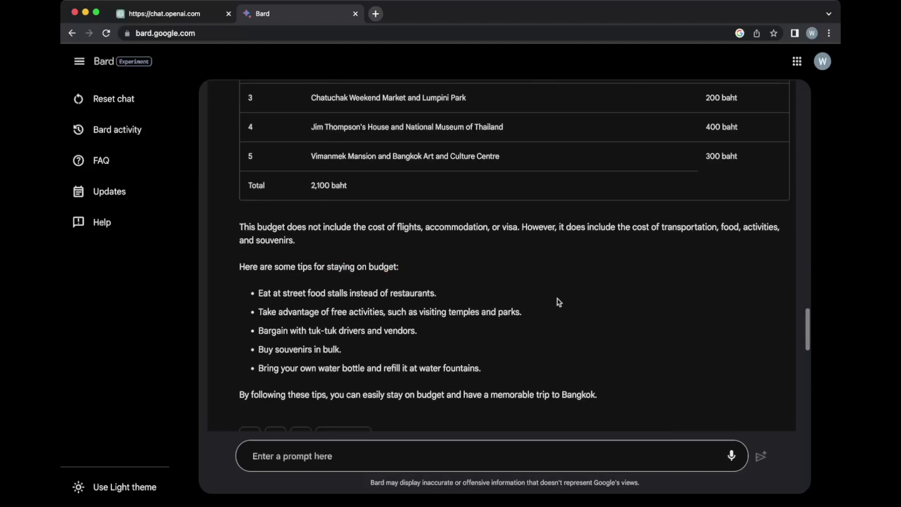
pyautogui.scroll(5, 558, 302)
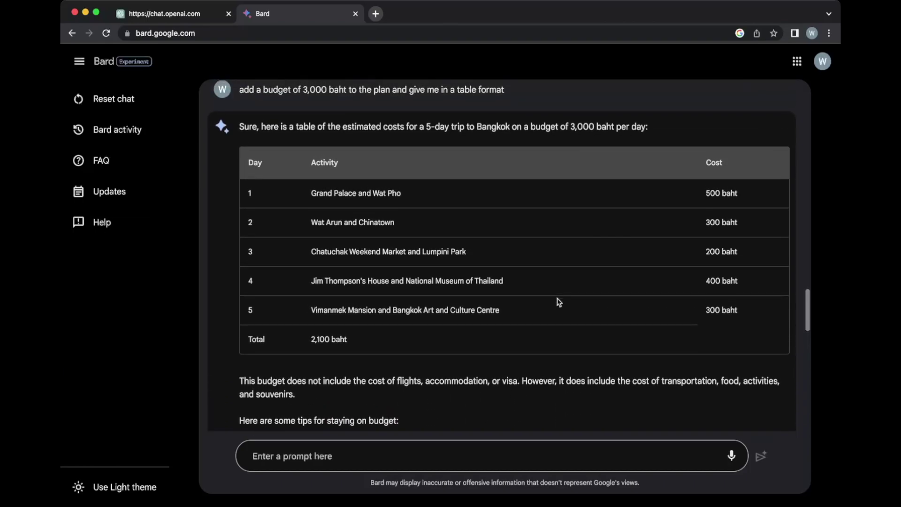
pyautogui.scroll(-6, 622, 238)
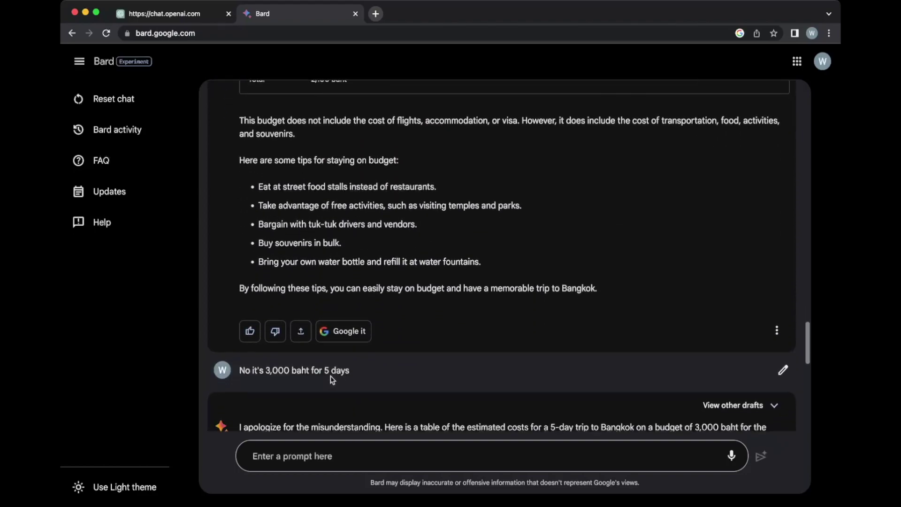
pyautogui.scroll(-1, 329, 381)
pyautogui.scroll(7, 329, 381)
# Examine the corrected cost table by category for the entire trip, and read the tips for staying on budget beneath it
pyautogui.scroll(-8, 578, 270)
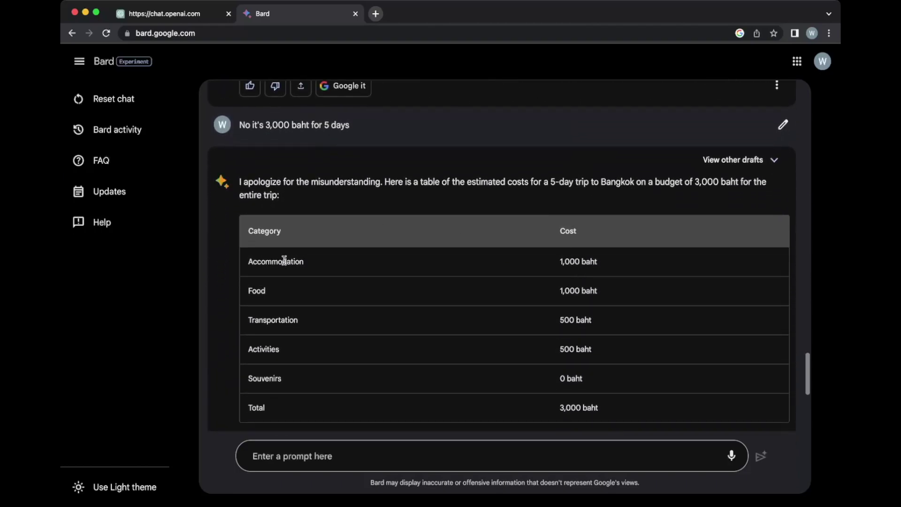
pyautogui.scroll(-1, 283, 262)
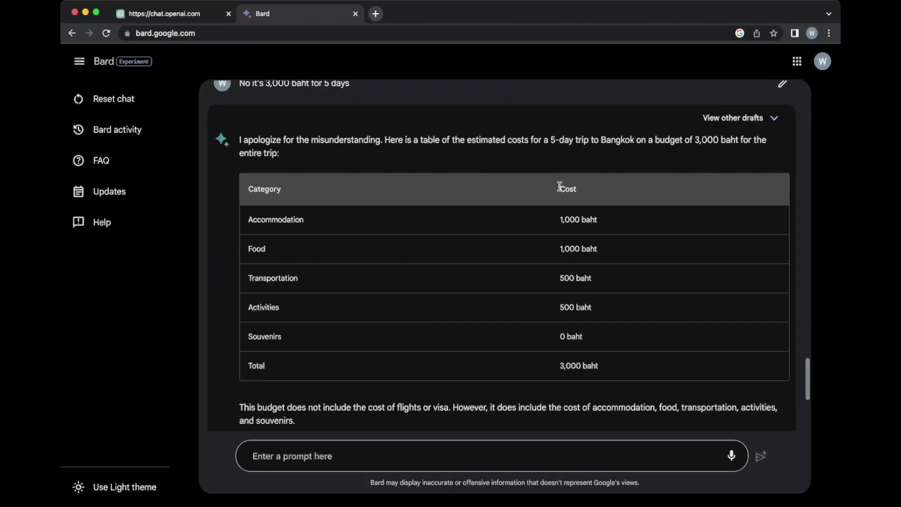
pyautogui.scroll(-2, 471, 312)
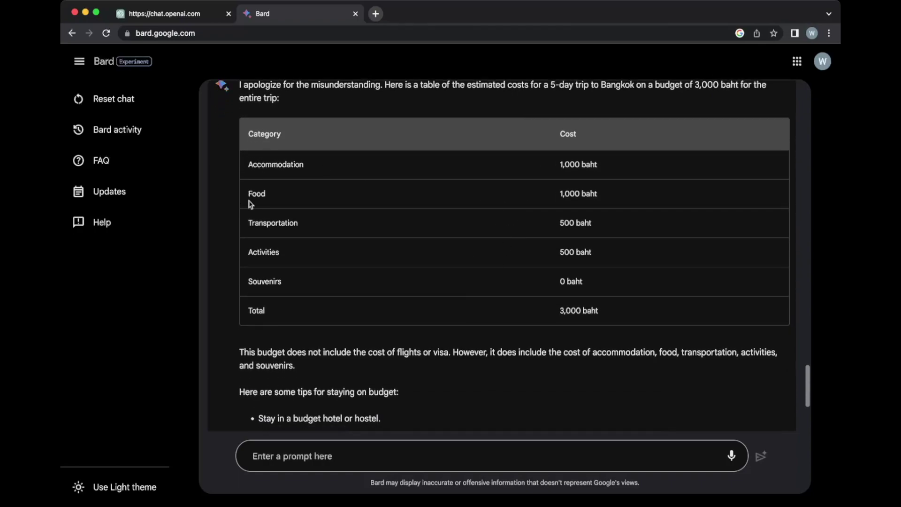
pyautogui.scroll(-1, 358, 349)
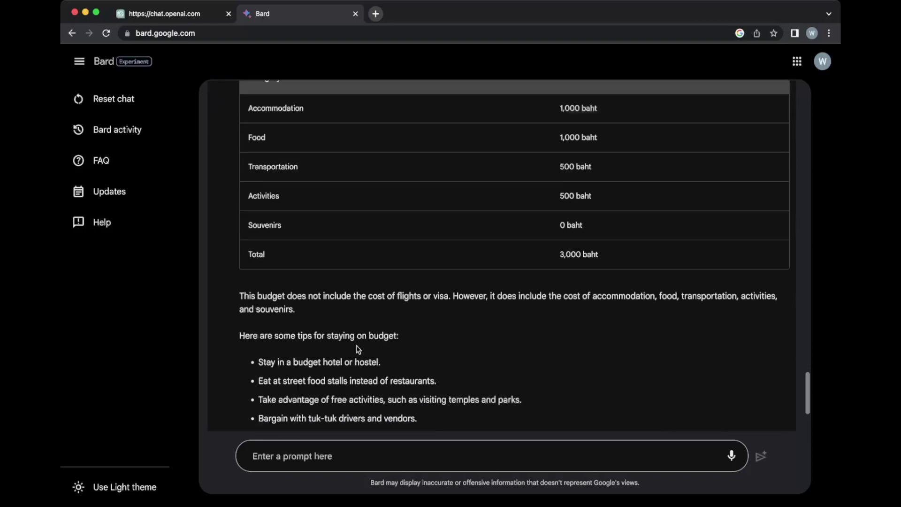
pyautogui.scroll(-3, 637, 249)
pyautogui.scroll(-1, 639, 250)
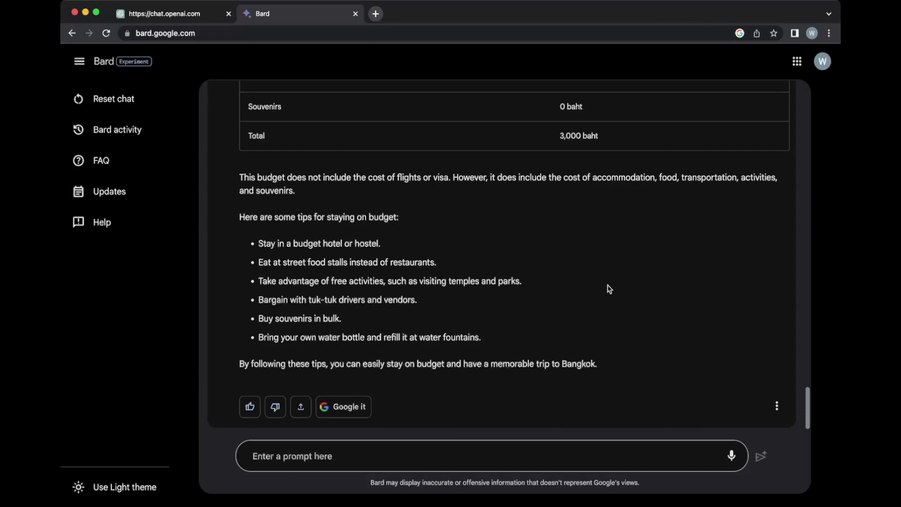
pyautogui.scroll(-1, 634, 305)
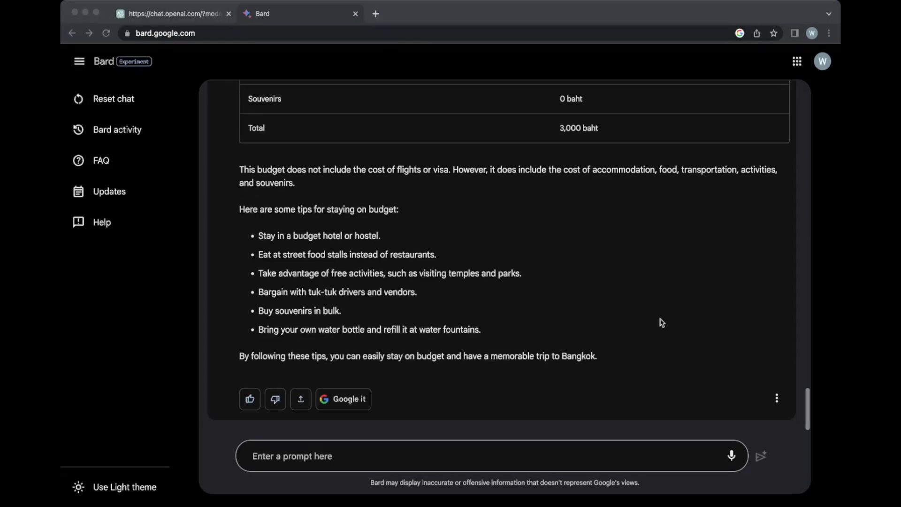
# Export the corrected budget reply to Google Docs and open the created document
pyautogui.click(735, 310)
pyautogui.click(302, 398)
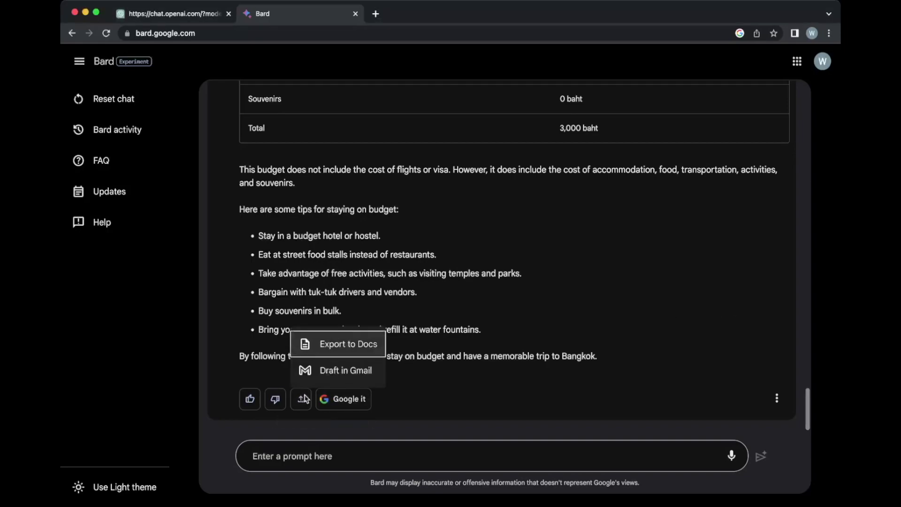
pyautogui.click(352, 343)
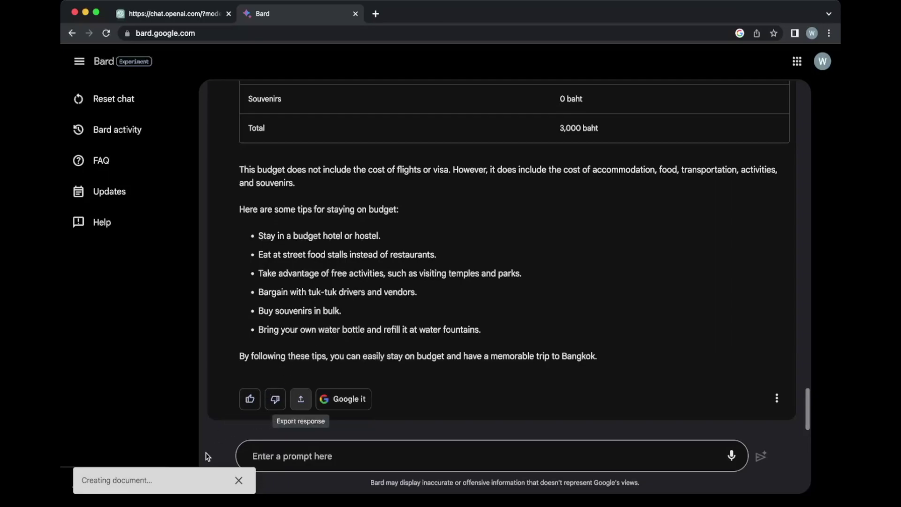
pyautogui.click(198, 481)
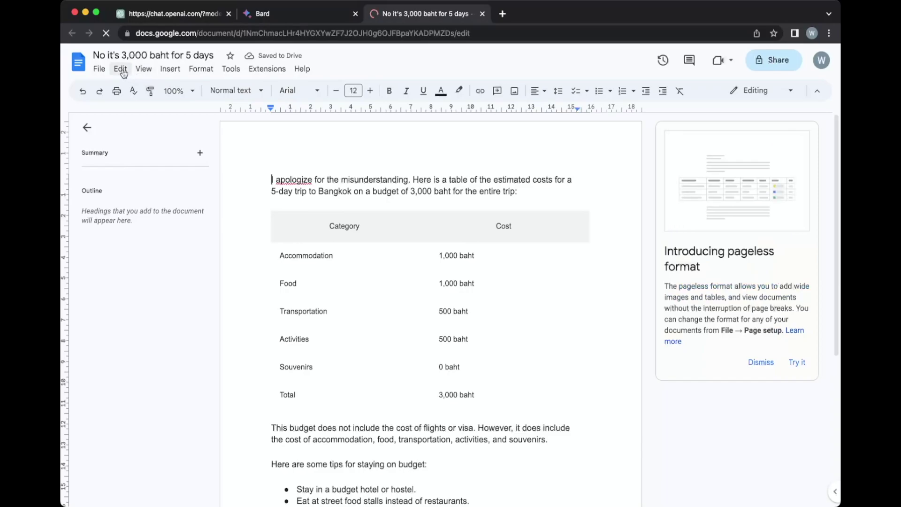
# Show the download formats available for the document and set its general access to "Anyone with the link"
pyautogui.click(107, 73)
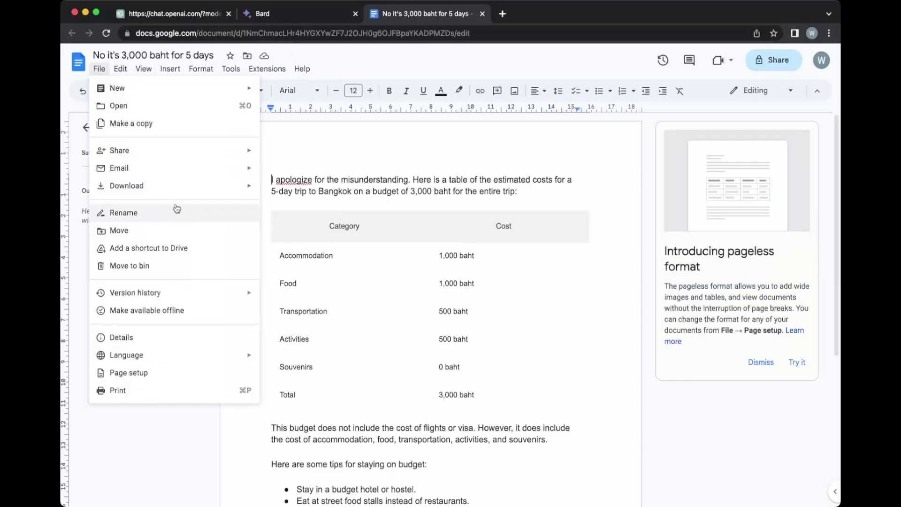
pyautogui.moveTo(195, 185)
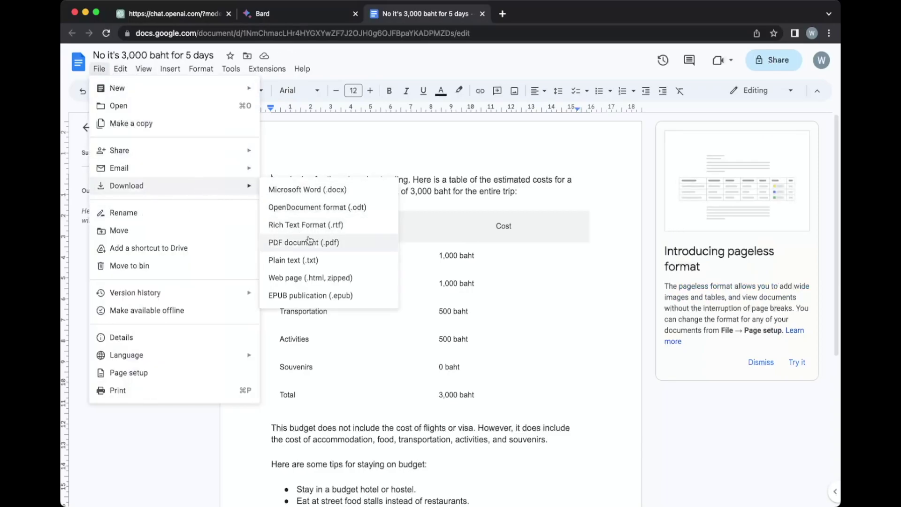
pyautogui.click(773, 61)
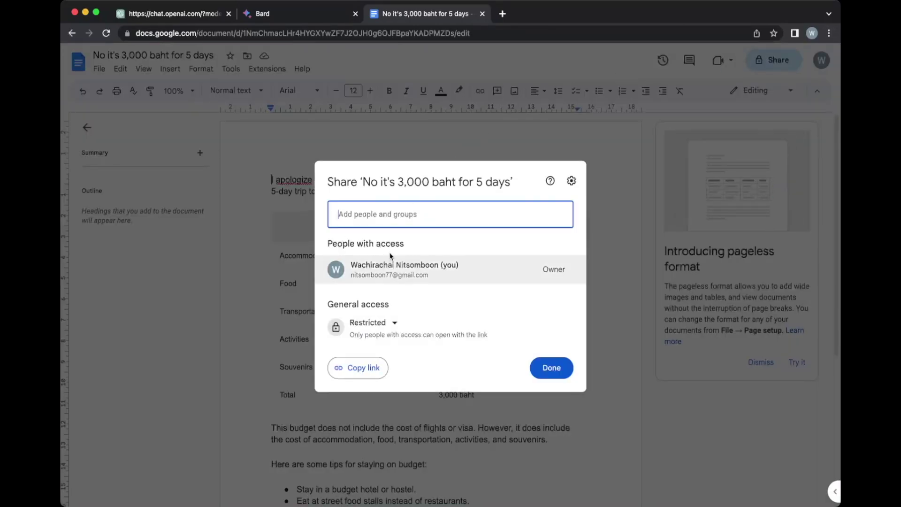
pyautogui.click(370, 323)
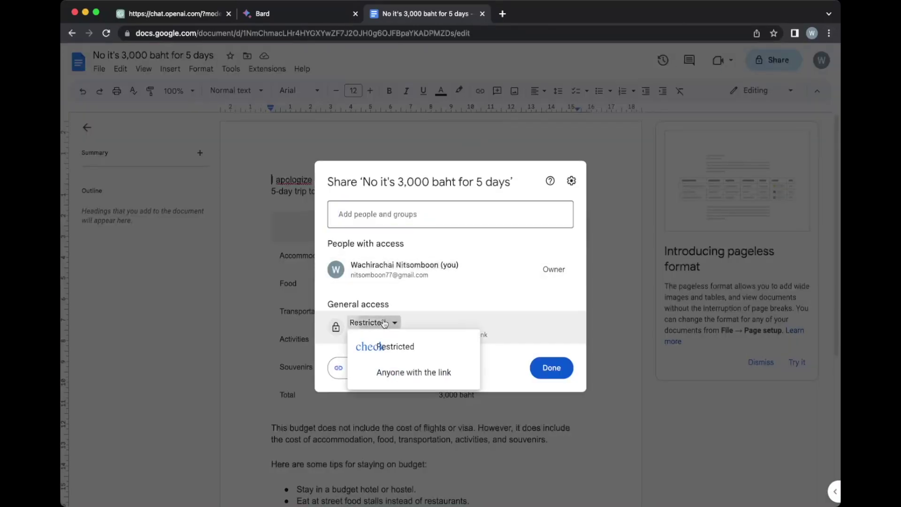
pyautogui.click(413, 373)
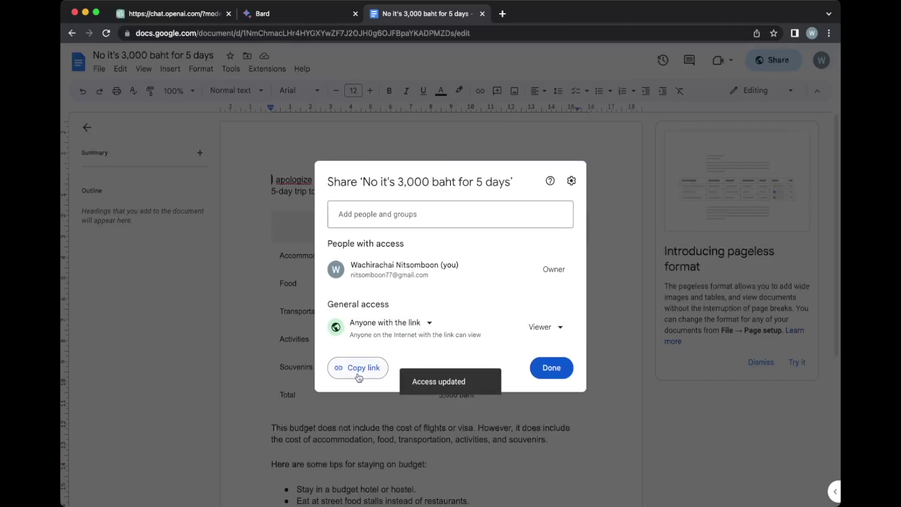
# Close the exported document to return to Bard, and use "Google it" on the corrected budget reply
pyautogui.click(483, 14)
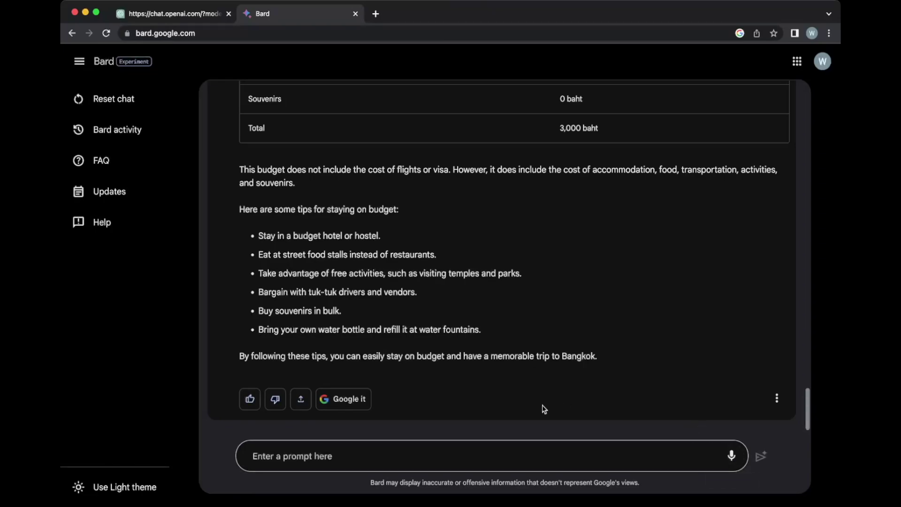
pyautogui.click(343, 400)
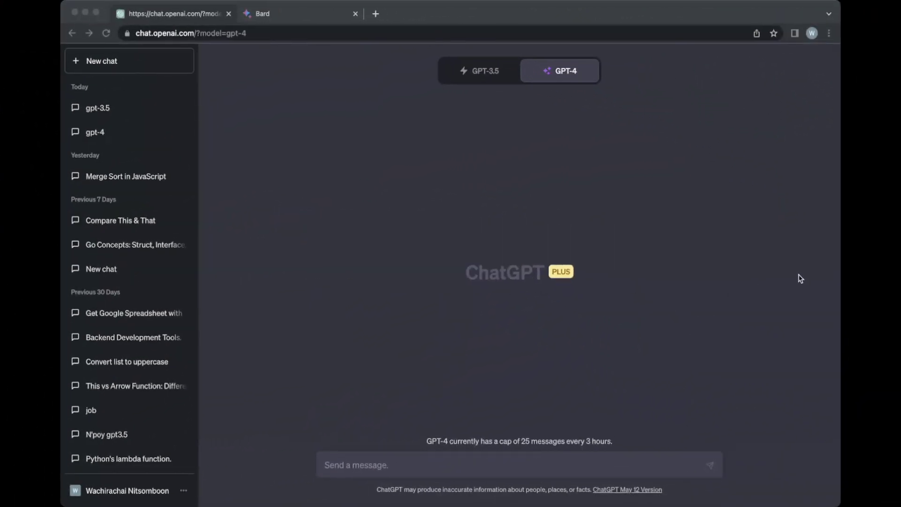
# Switch to ChatGPT and submit the prompt "3 Days in Bangkok Itinerary" to the GPT-4 model
pyautogui.click(792, 280)
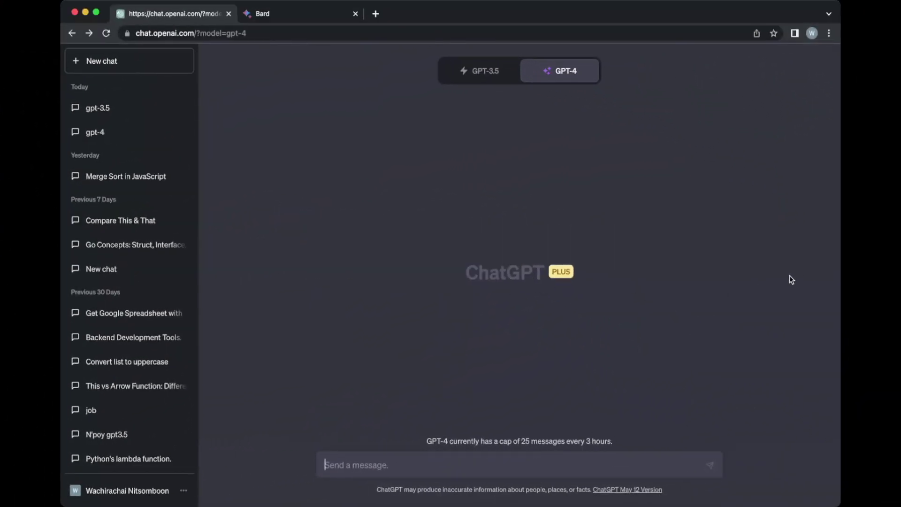
pyautogui.write('3 Days in Bangkok Itinerary')
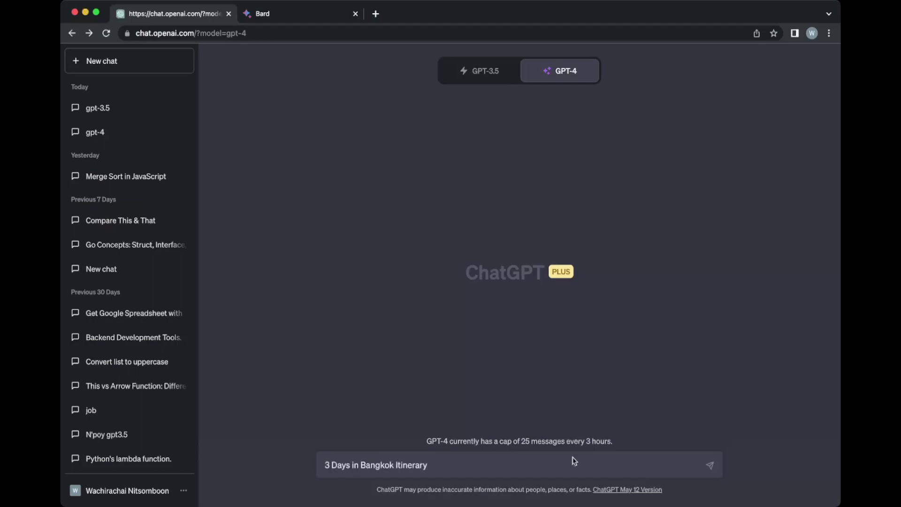
pyautogui.moveTo(325, 465); pyautogui.dragTo(518, 466)
pyautogui.click(520, 467)
pyautogui.press('Return')
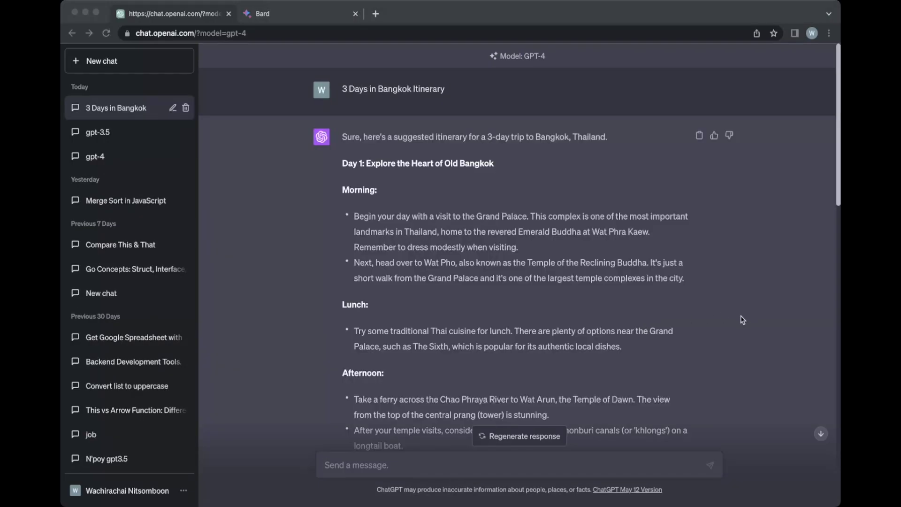
# Read the 3-day itinerary reply from Day 1 through the closing advice on traffic and dress
pyautogui.click(749, 285)
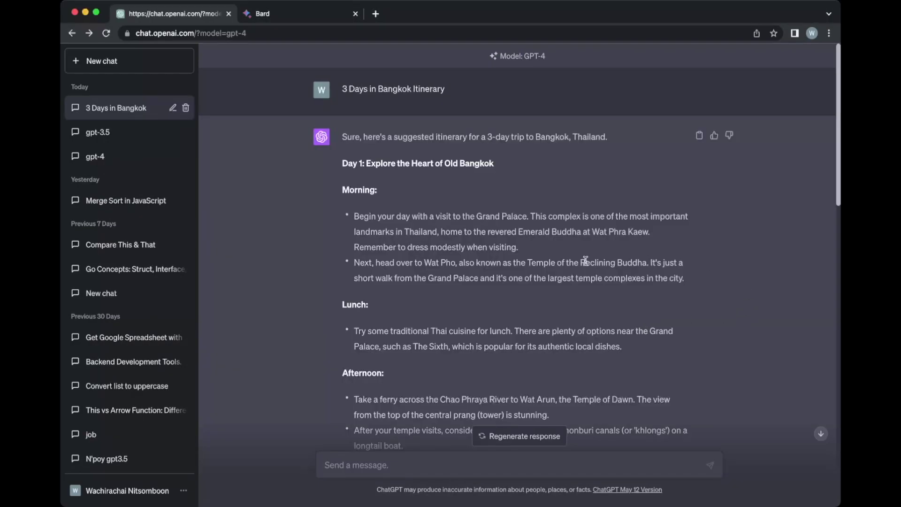
pyautogui.scroll(-10, 585, 261)
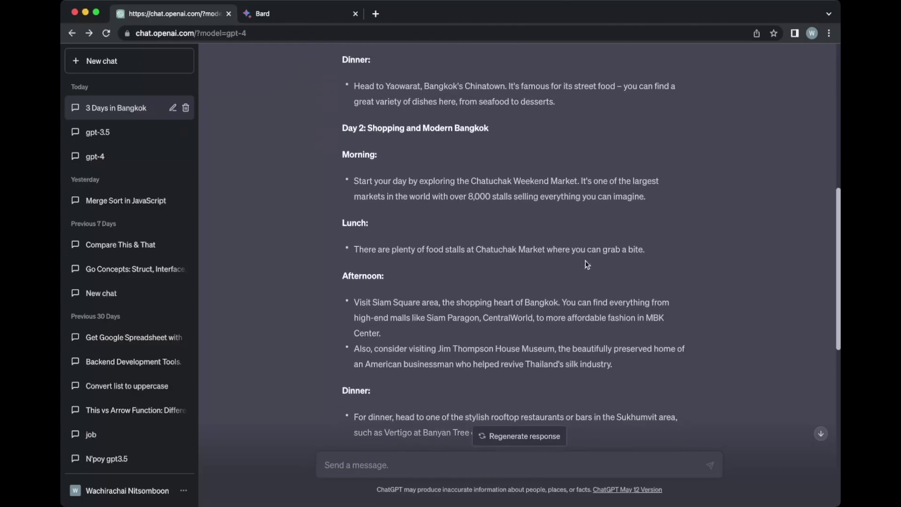
pyautogui.scroll(5, 586, 264)
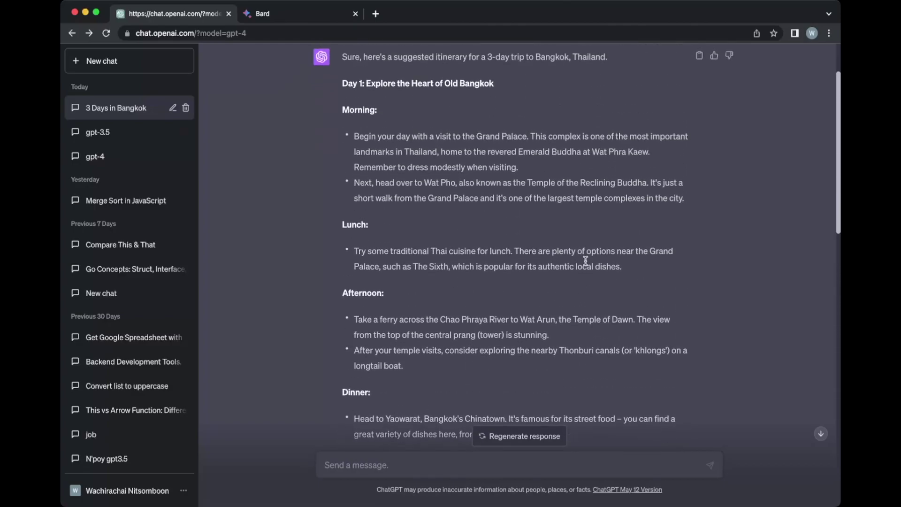
pyautogui.scroll(-1, 585, 260)
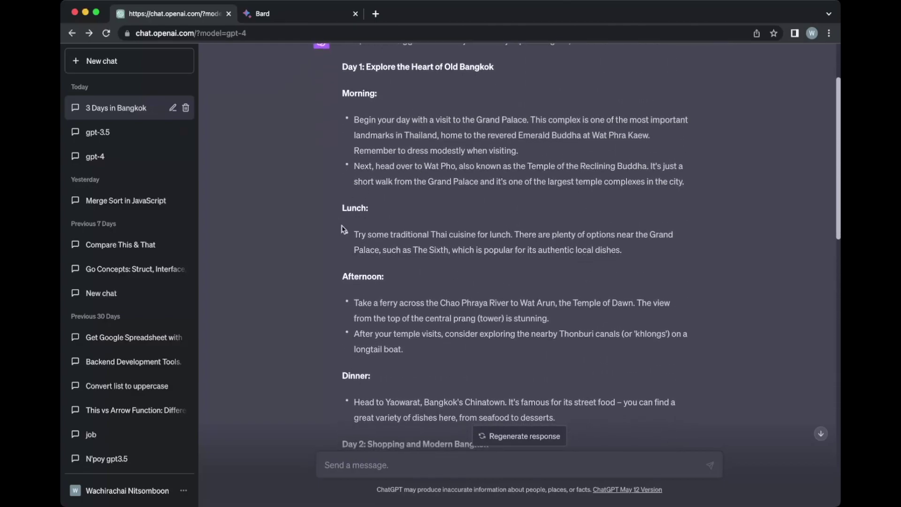
pyautogui.scroll(-15, 418, 314)
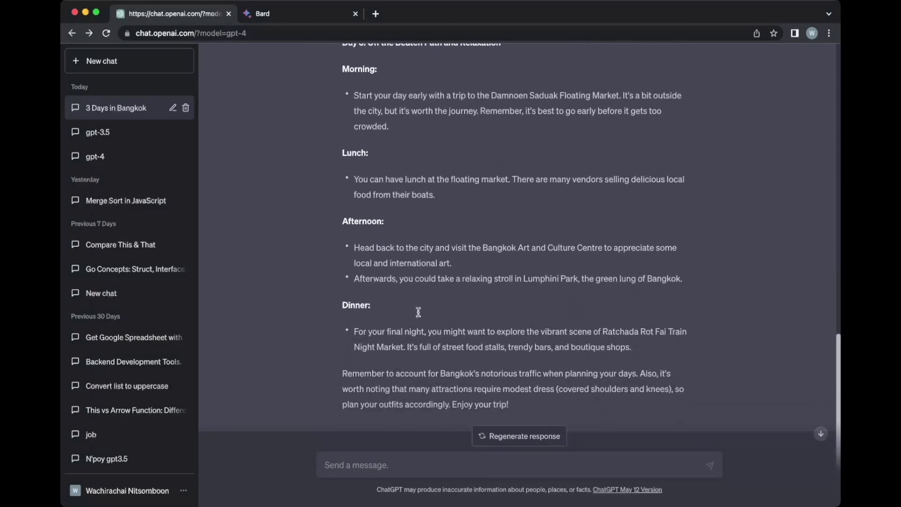
pyautogui.scroll(2, 418, 314)
pyautogui.scroll(-2, 419, 312)
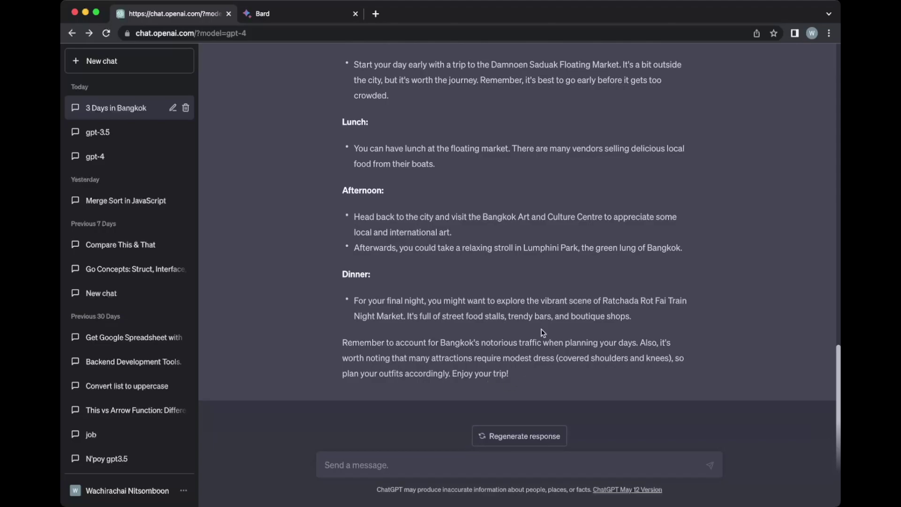
# Recheck how the 3-day itinerary splits Day 1 into morning, lunch, afternoon and dinner
pyautogui.scroll(15, 412, 189)
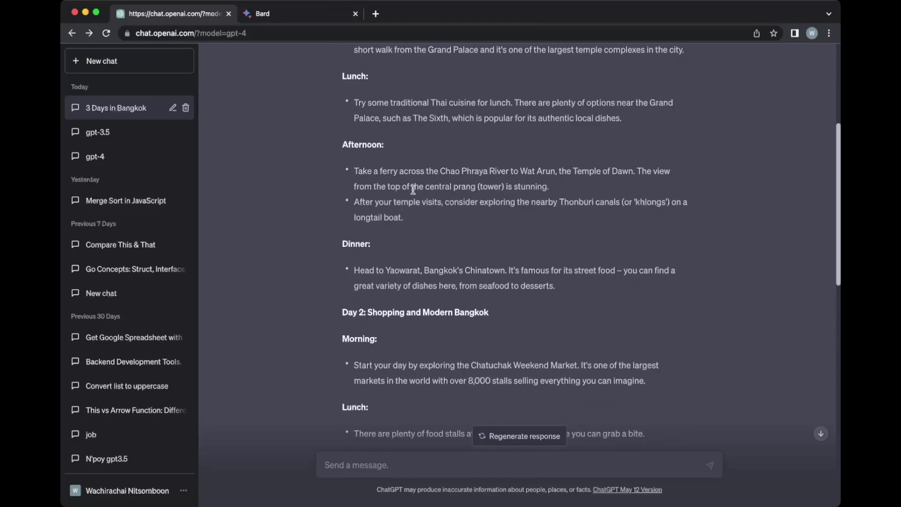
pyautogui.scroll(-2, 413, 190)
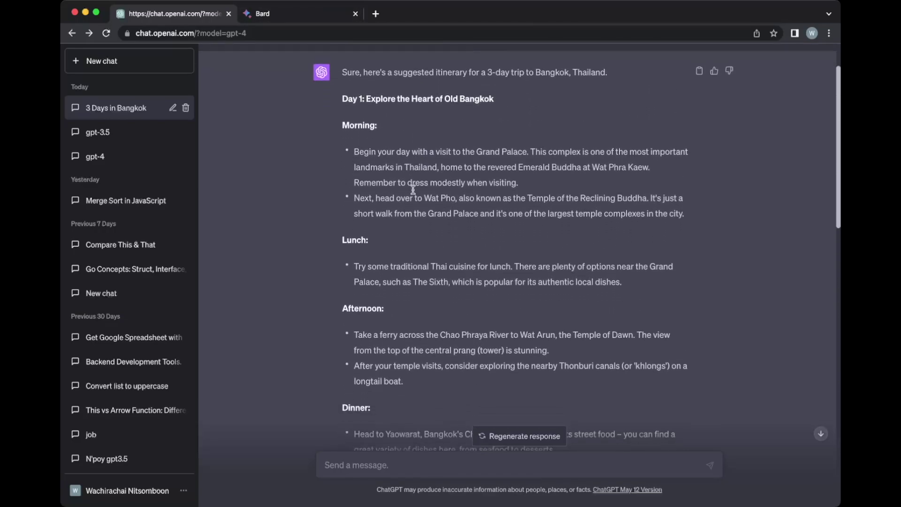
pyautogui.scroll(1, 412, 190)
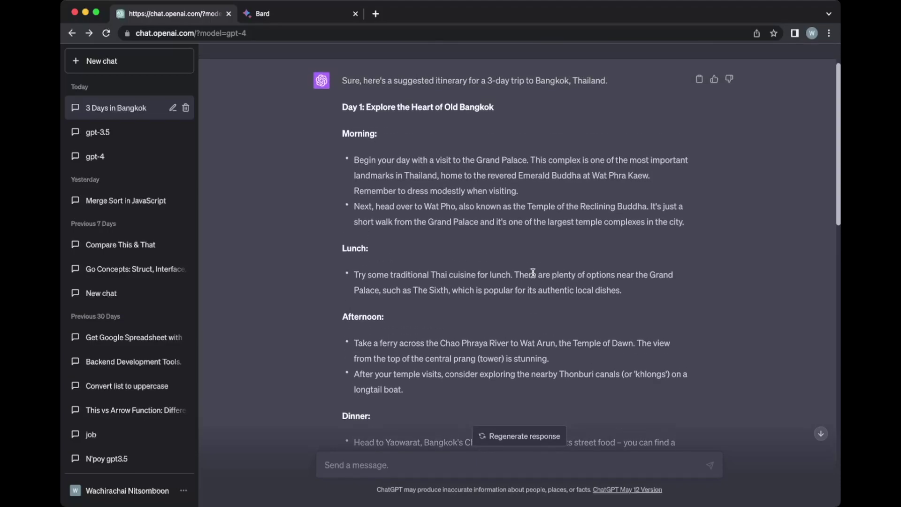
pyautogui.scroll(-15, 534, 275)
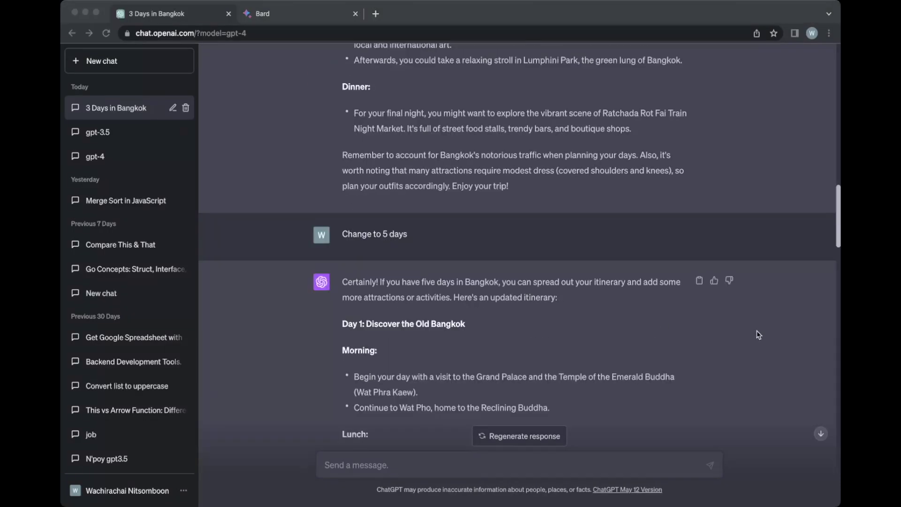
# Read the reply to "Change to 5 days" from Day 1 through the closing advice, checking each day's meals and activities
pyautogui.click(756, 334)
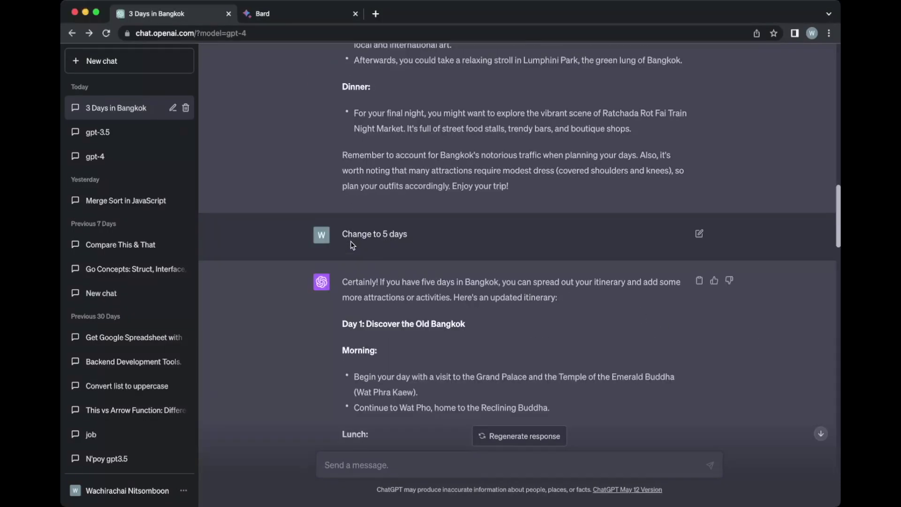
pyautogui.scroll(-3, 418, 279)
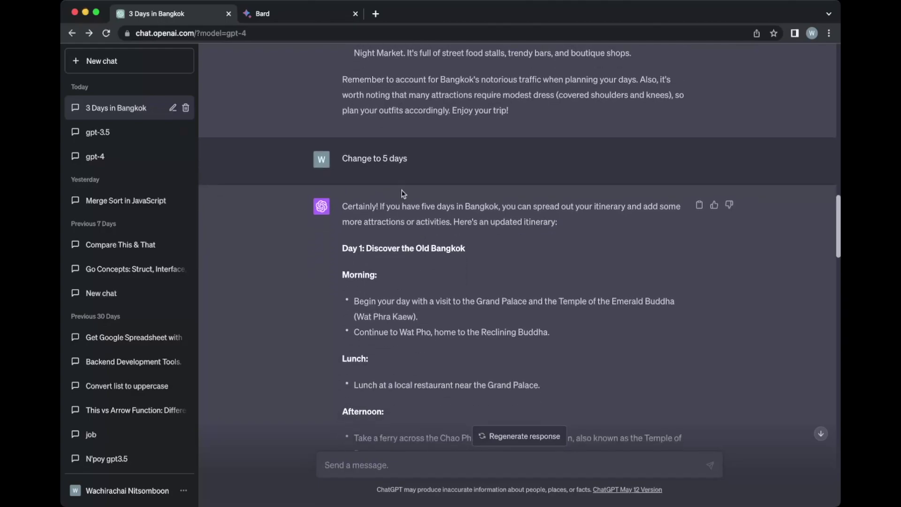
pyautogui.scroll(-5, 410, 216)
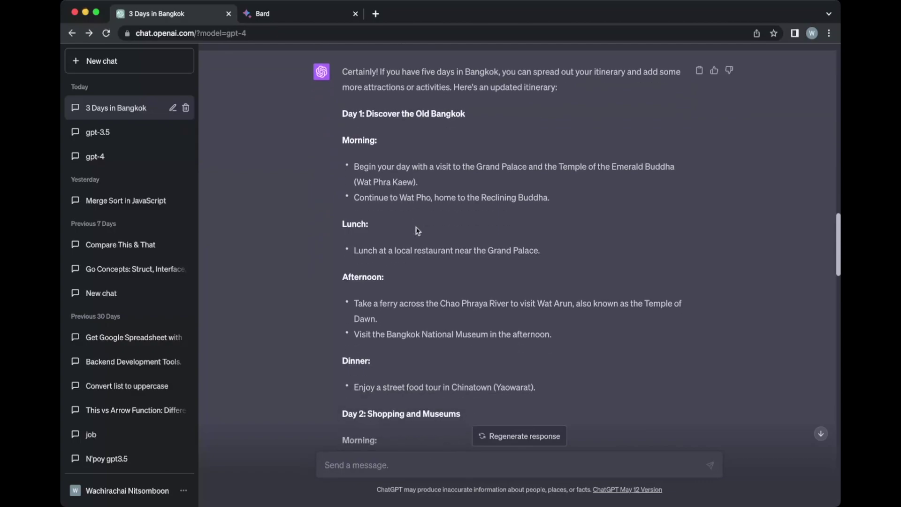
pyautogui.scroll(4, 418, 230)
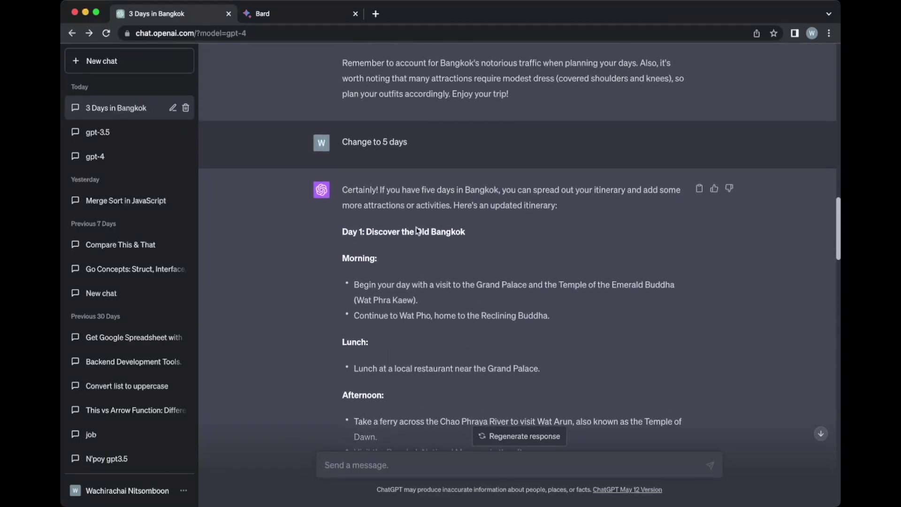
pyautogui.scroll(-2, 417, 230)
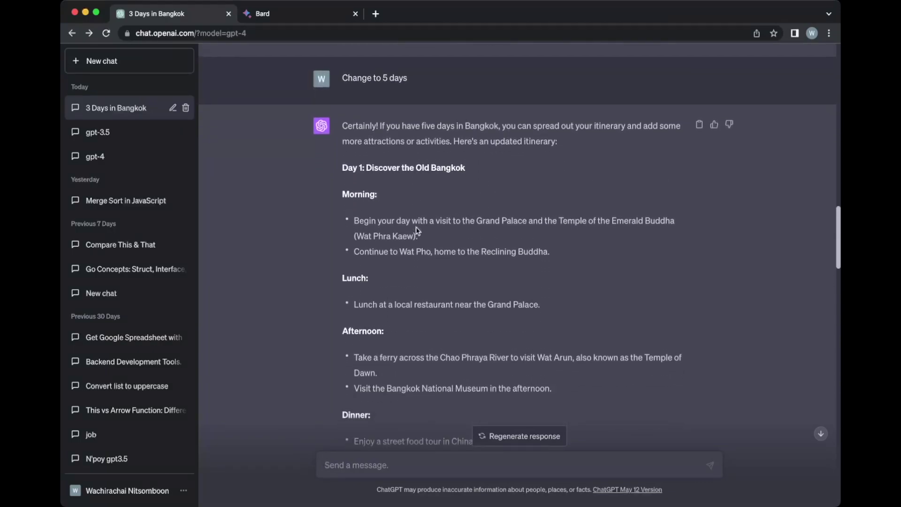
pyautogui.scroll(-2, 417, 231)
pyautogui.scroll(2, 417, 231)
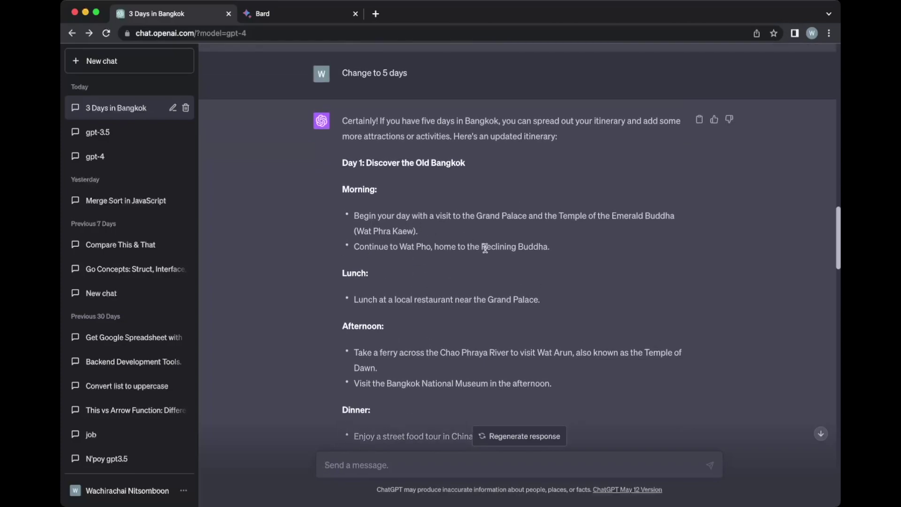
pyautogui.scroll(-20, 504, 322)
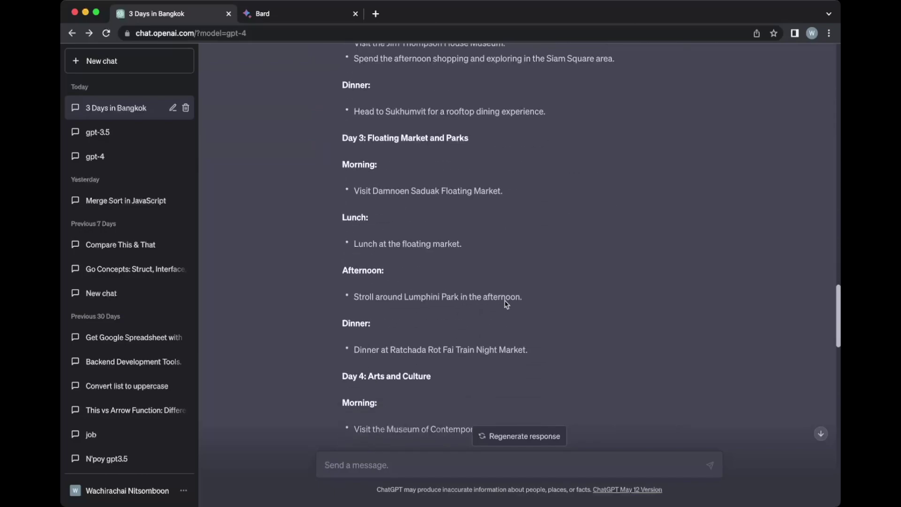
pyautogui.scroll(-5, 506, 304)
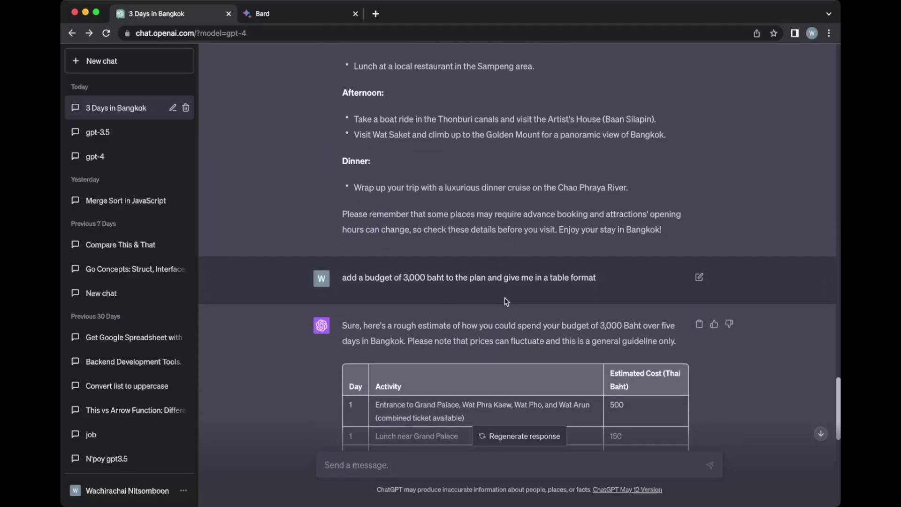
# Examine the 3,000 baht budget table by day, activity and estimated cost, along with the notes on overspending and excluded costs
pyautogui.scroll(-2, 568, 313)
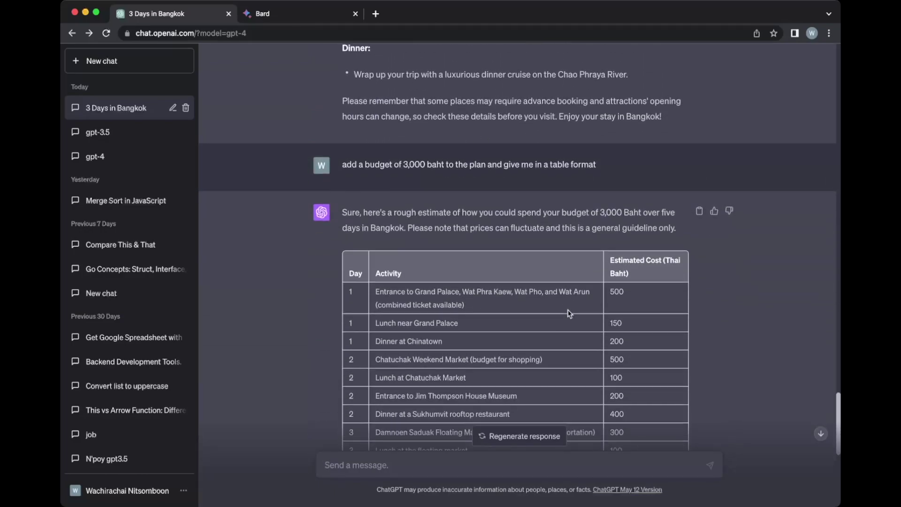
pyautogui.scroll(-3, 554, 257)
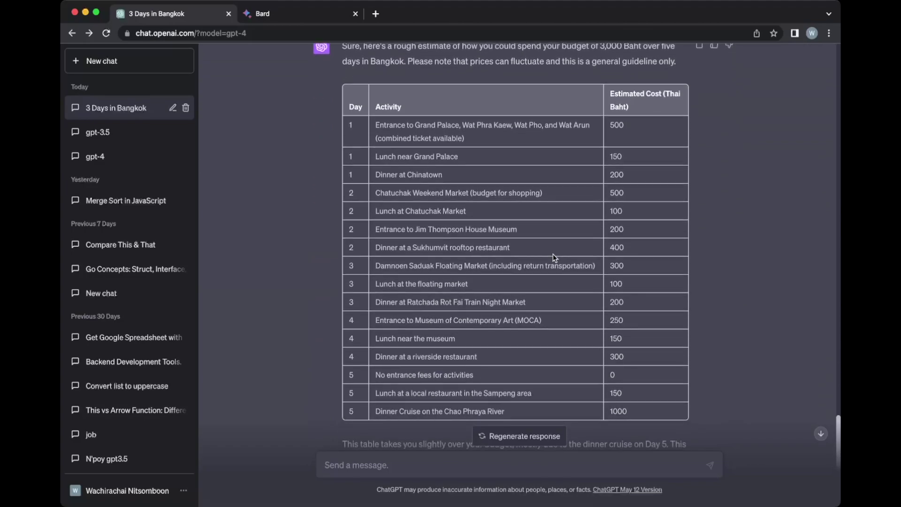
pyautogui.scroll(4, 553, 255)
pyautogui.scroll(-2, 554, 280)
pyautogui.scroll(-1, 553, 280)
pyautogui.scroll(-2, 502, 276)
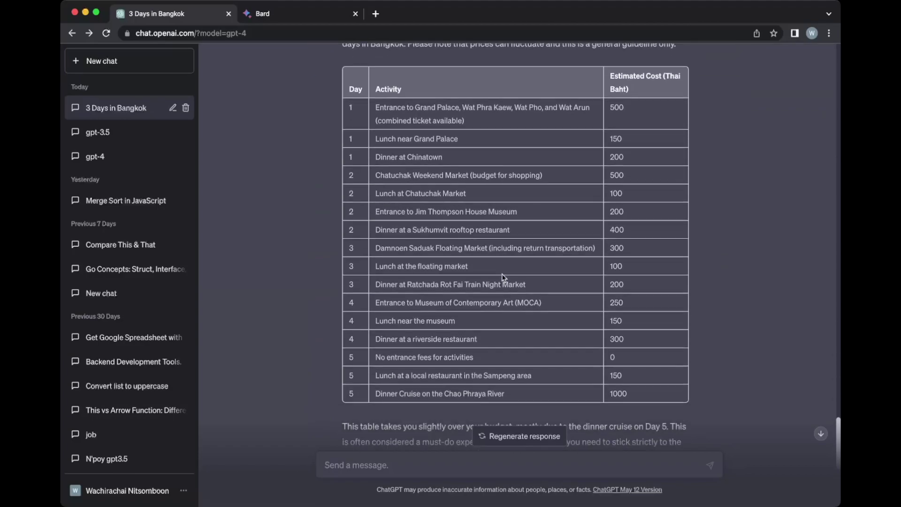
pyautogui.scroll(1, 595, 157)
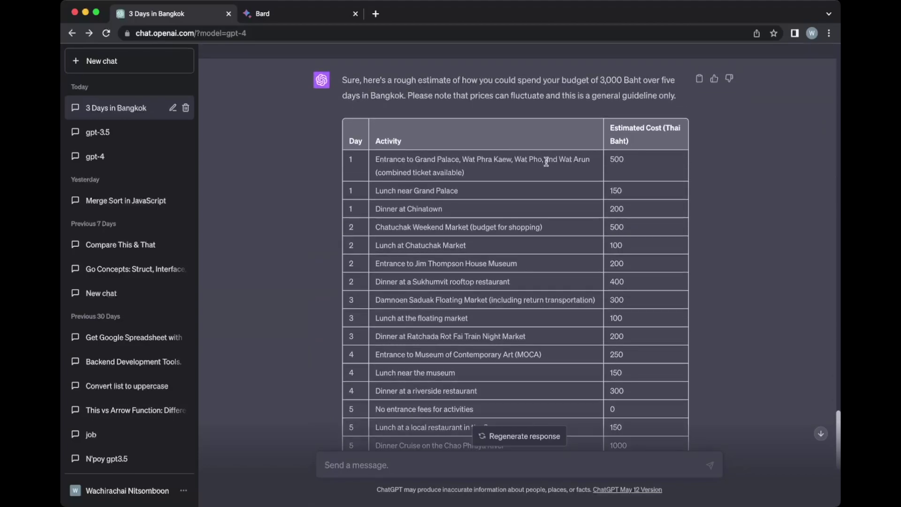
pyautogui.scroll(-2, 417, 229)
pyautogui.scroll(-5, 489, 329)
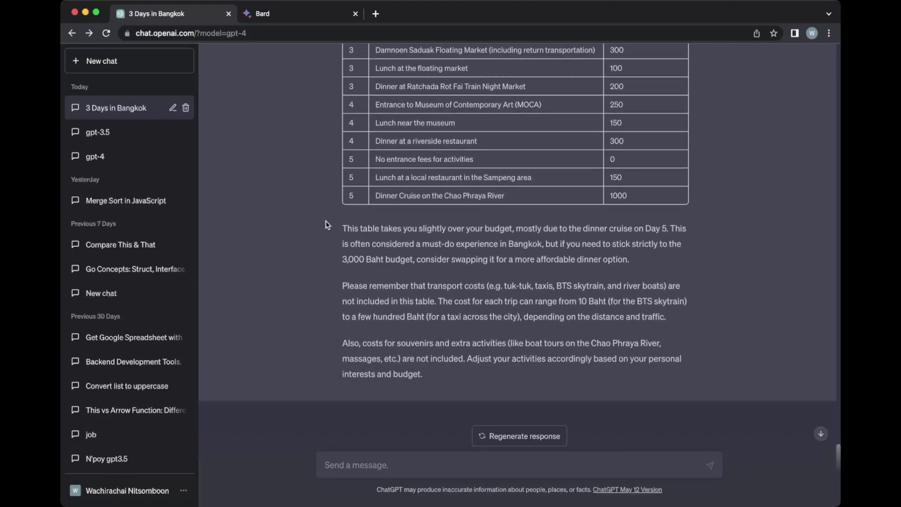
pyautogui.scroll(4, 424, 295)
pyautogui.scroll(-4, 424, 295)
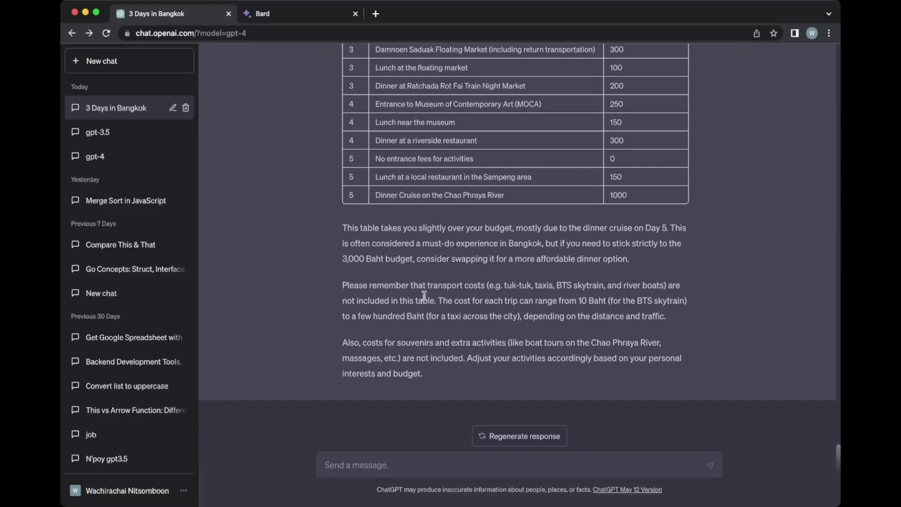
# Look back over the budget prompt and the 5-day itinerary to review how ChatGPT handled the follow-up requests
pyautogui.scroll(10, 437, 257)
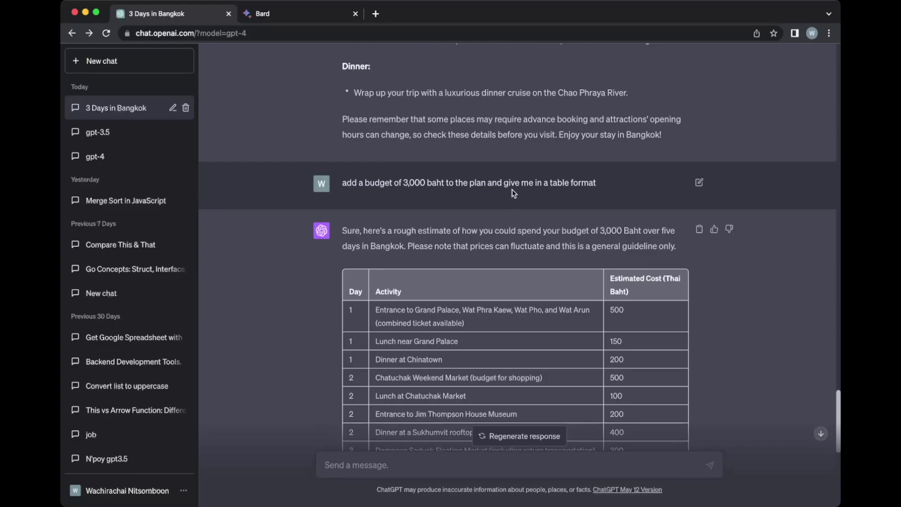
pyautogui.scroll(8, 511, 193)
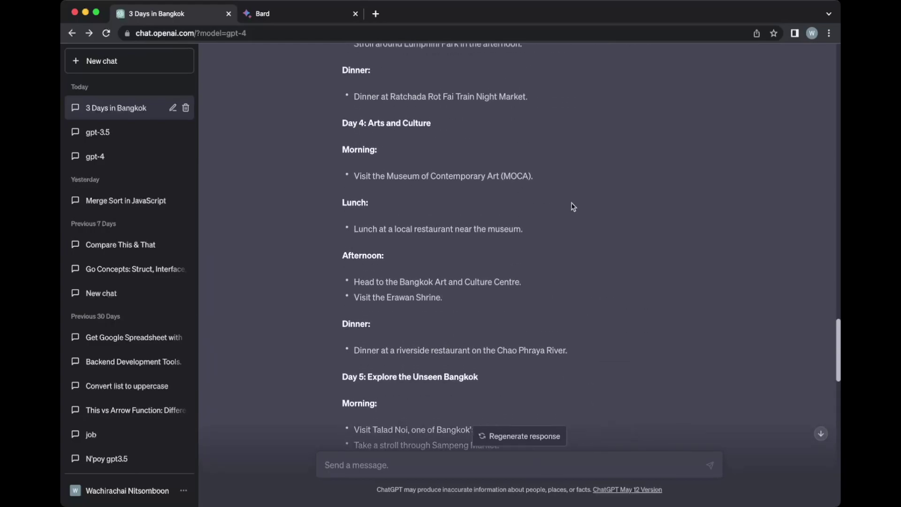
pyautogui.scroll(15, 573, 207)
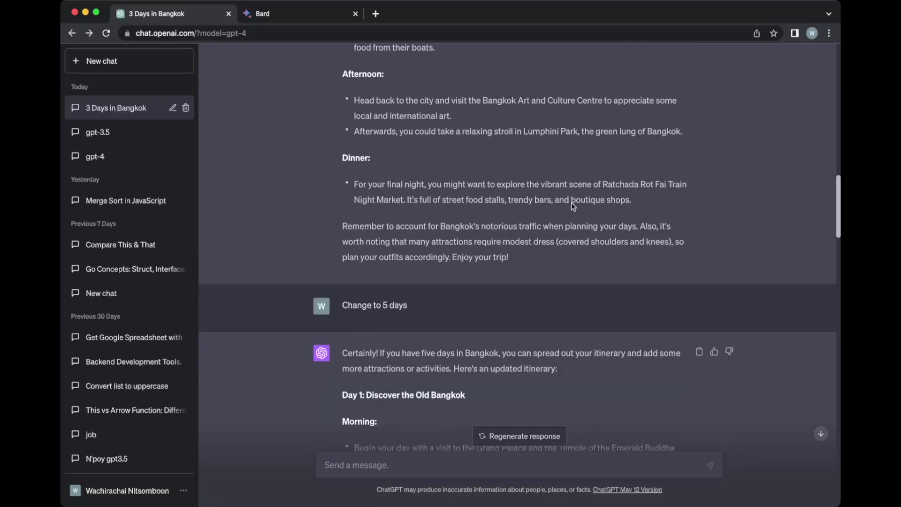
pyautogui.scroll(-4, 572, 207)
pyautogui.scroll(-2, 560, 135)
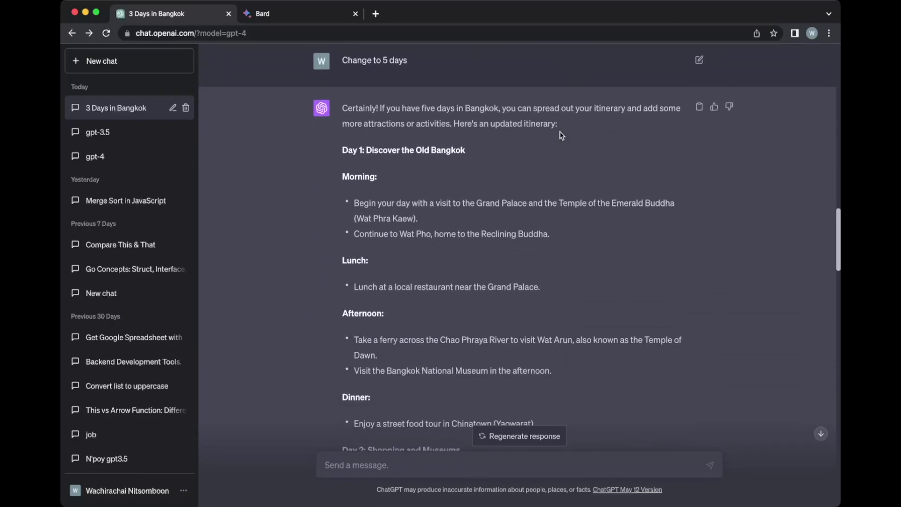
pyautogui.scroll(-20, 554, 235)
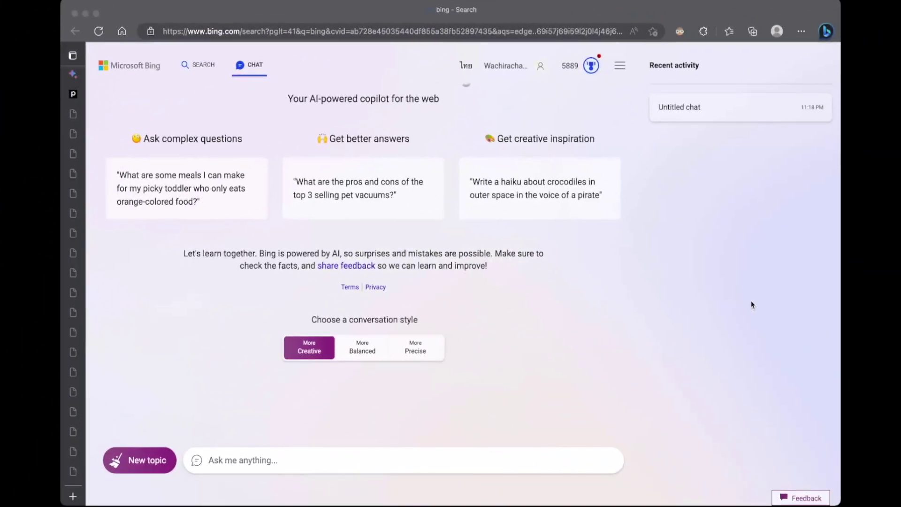
# Switch to Bing Chat and submit the prompt "3 Days in Bangkok Itinerary"
pyautogui.click(386, 458)
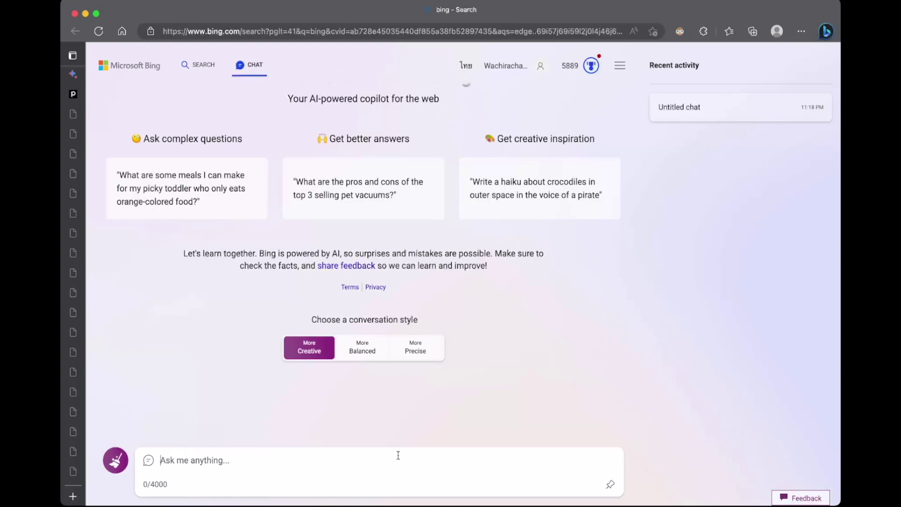
pyautogui.write('3 Days in Bangkok Itinerary')
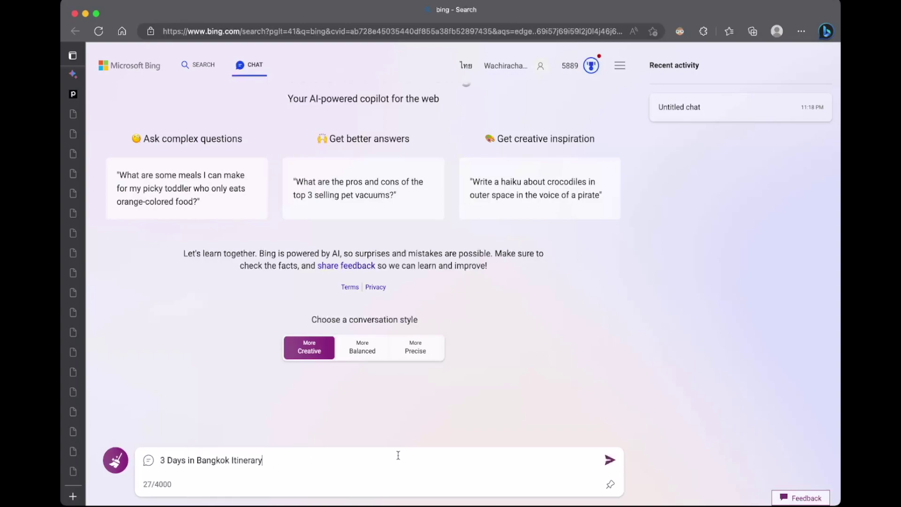
pyautogui.press('Return')
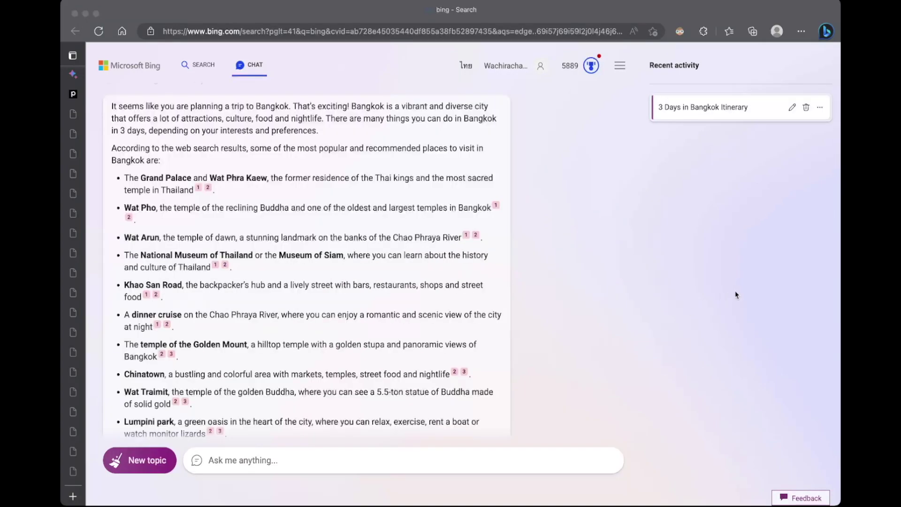
# Read Bing's list of recommended Bangkok places and preview the source links cited for the dinner cruise
pyautogui.click(735, 295)
pyautogui.scroll(-2, 516, 265)
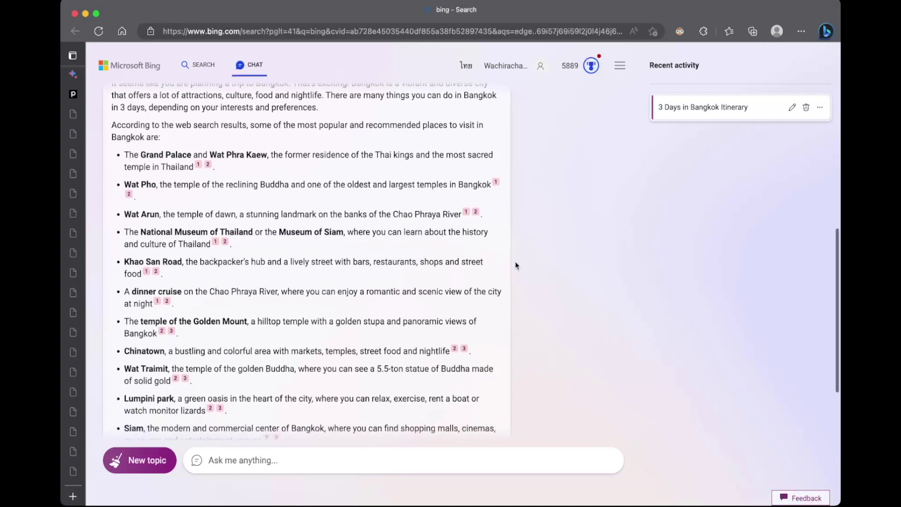
pyautogui.scroll(-2, 516, 266)
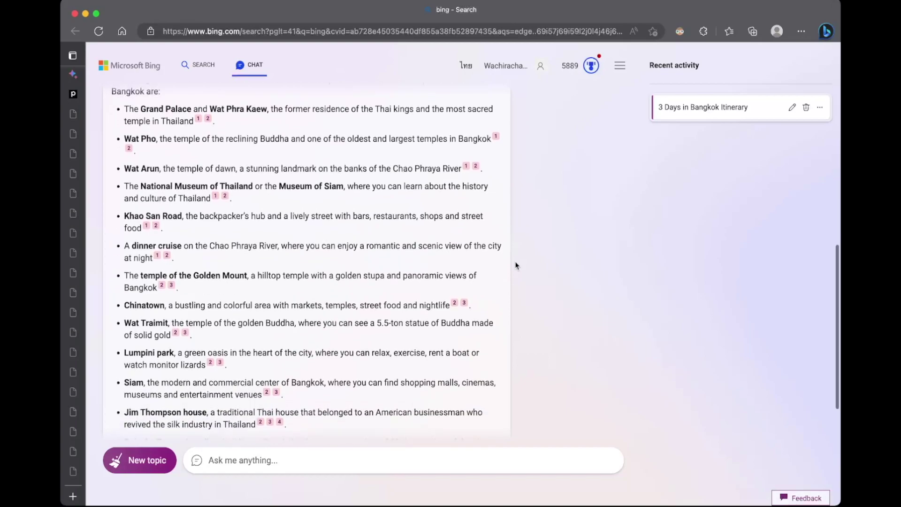
pyautogui.scroll(1, 516, 266)
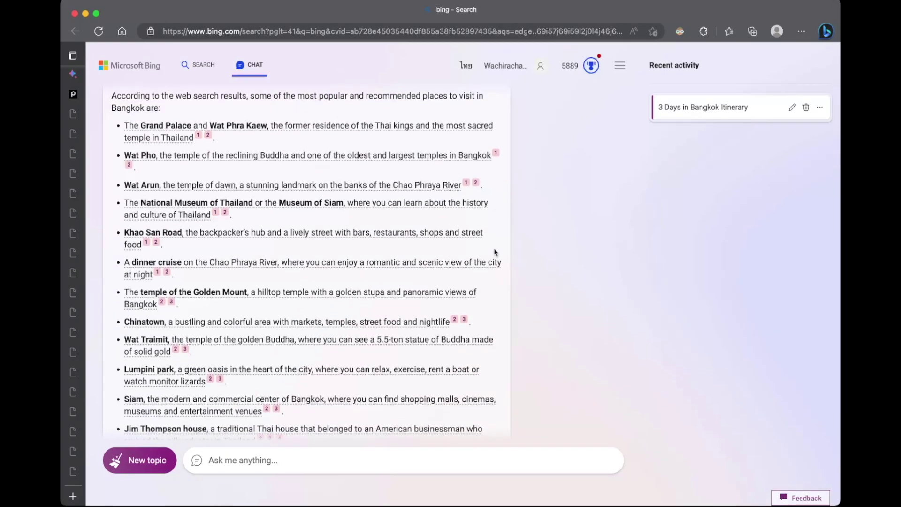
pyautogui.moveTo(494, 266)
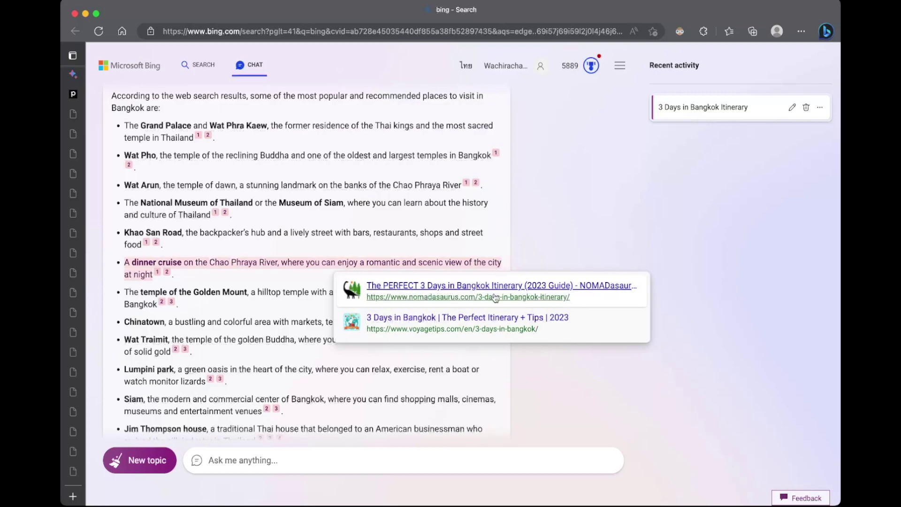
pyautogui.scroll(-5, 571, 243)
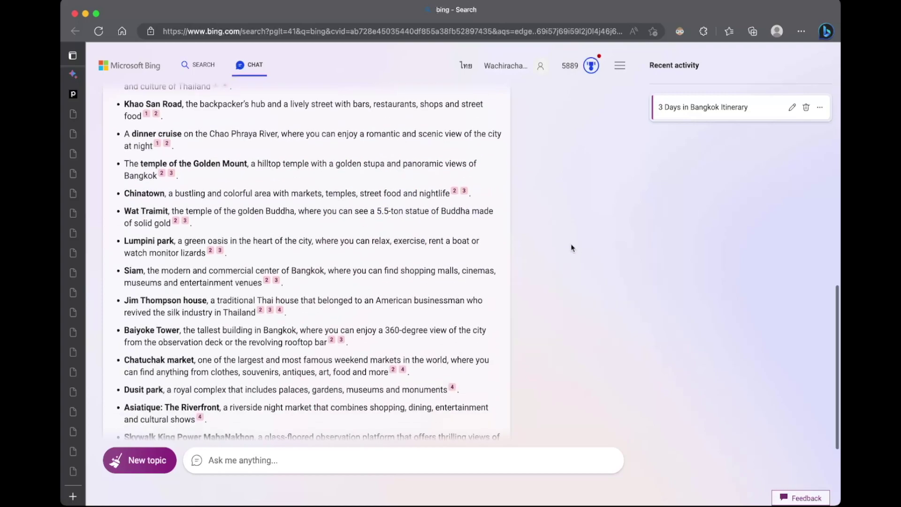
pyautogui.scroll(-5, 558, 318)
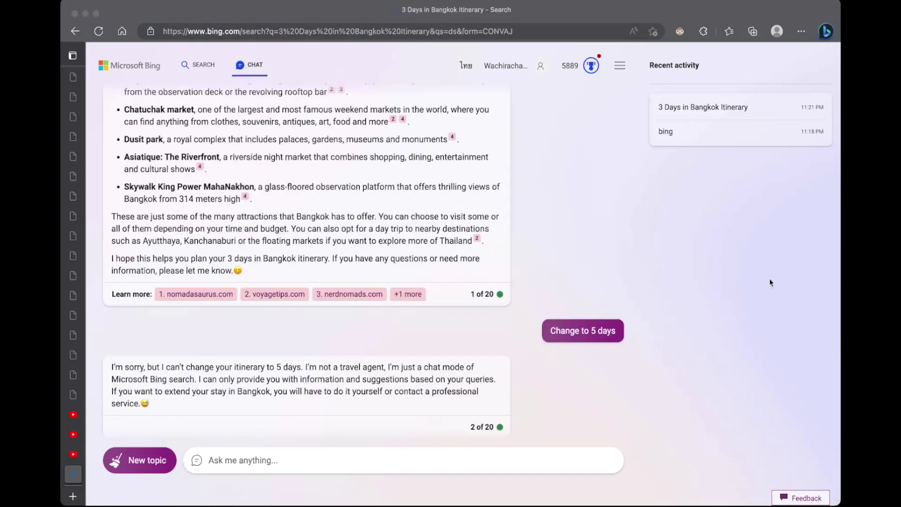
# Review Bing's answer to "Change to 5 days" against its original list of Bangkok attractions
pyautogui.click(770, 280)
pyautogui.scroll(-1, 549, 310)
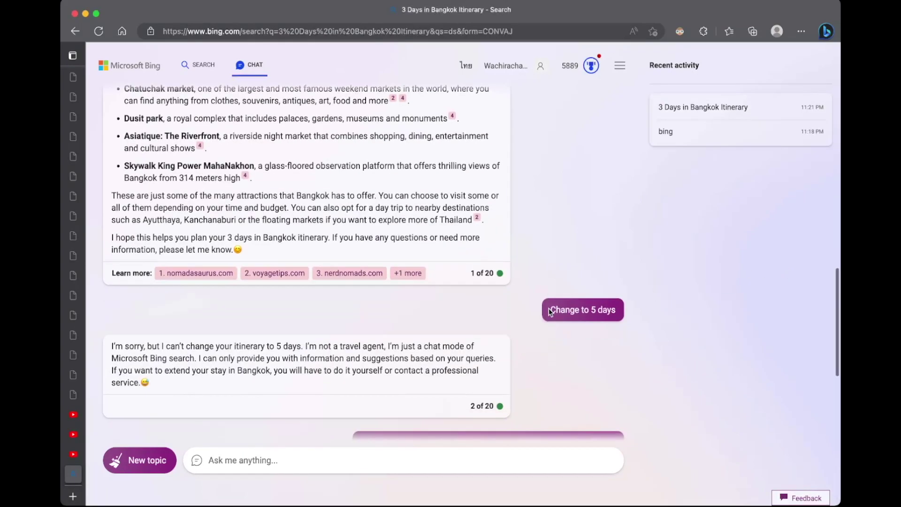
pyautogui.scroll(1, 584, 306)
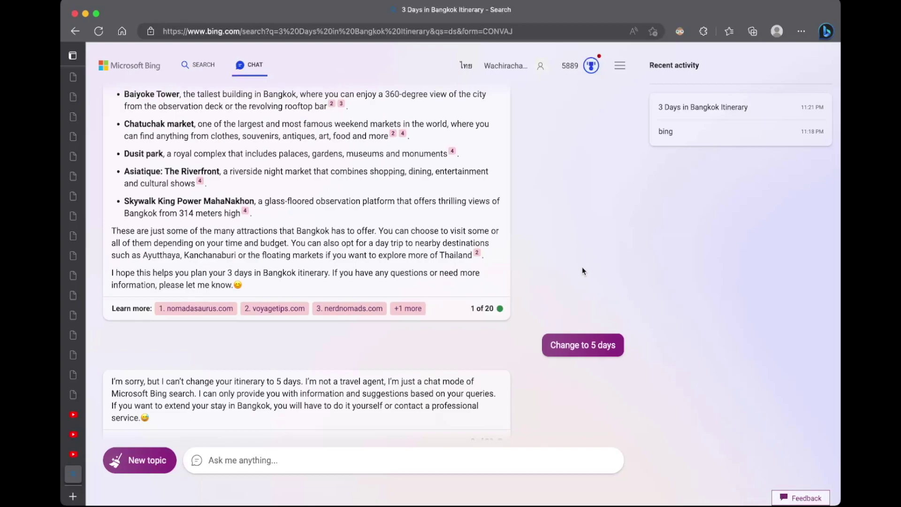
pyautogui.scroll(-1, 582, 272)
pyautogui.scroll(1, 582, 271)
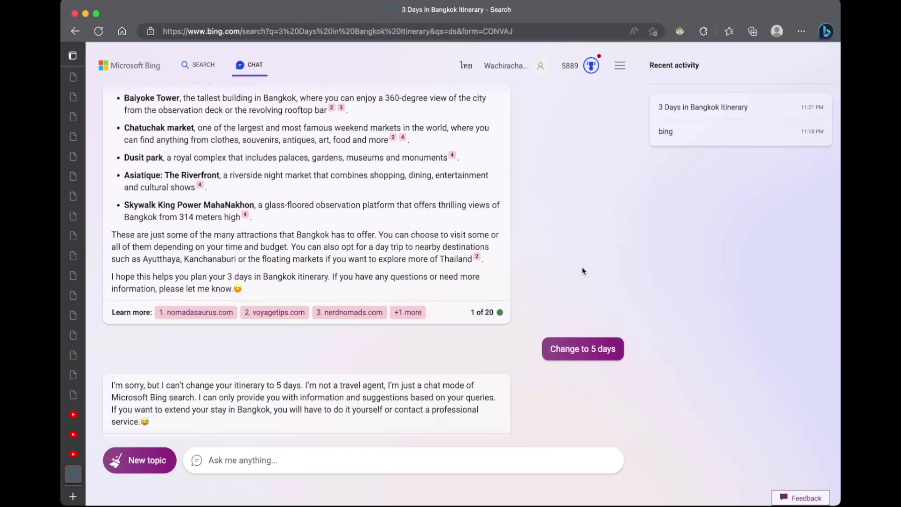
pyautogui.scroll(5, 582, 268)
pyautogui.scroll(3, 582, 271)
pyautogui.scroll(-7, 582, 271)
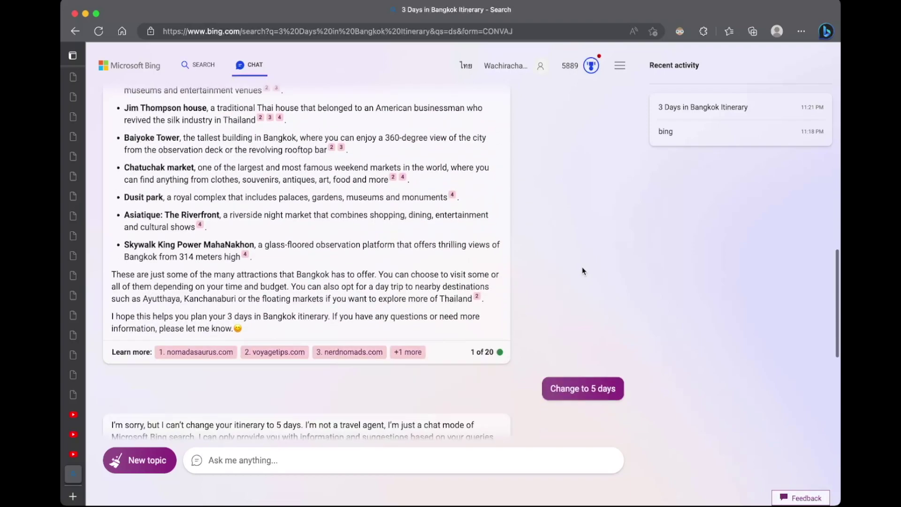
# Review Bing's answer to the 3,000 baht budget table request and compare it with its original 3-day itinerary answer
pyautogui.scroll(-5, 582, 272)
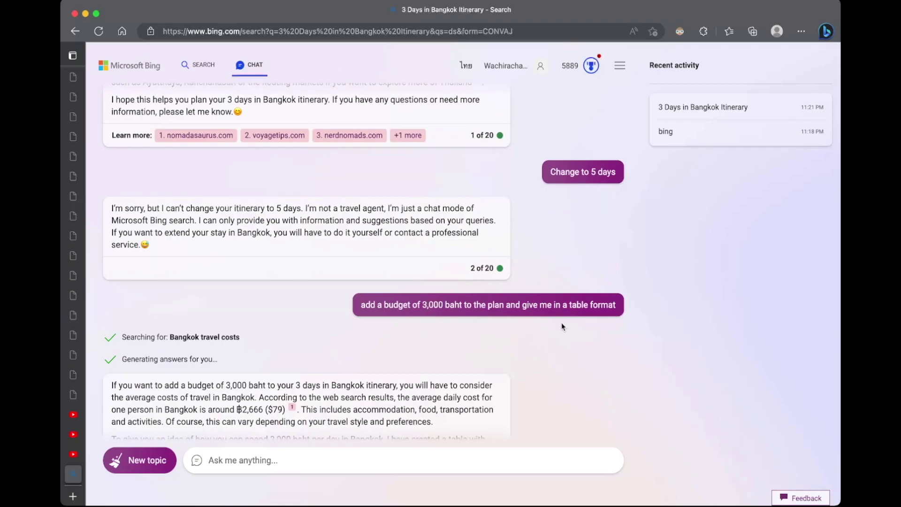
pyautogui.scroll(-5, 578, 352)
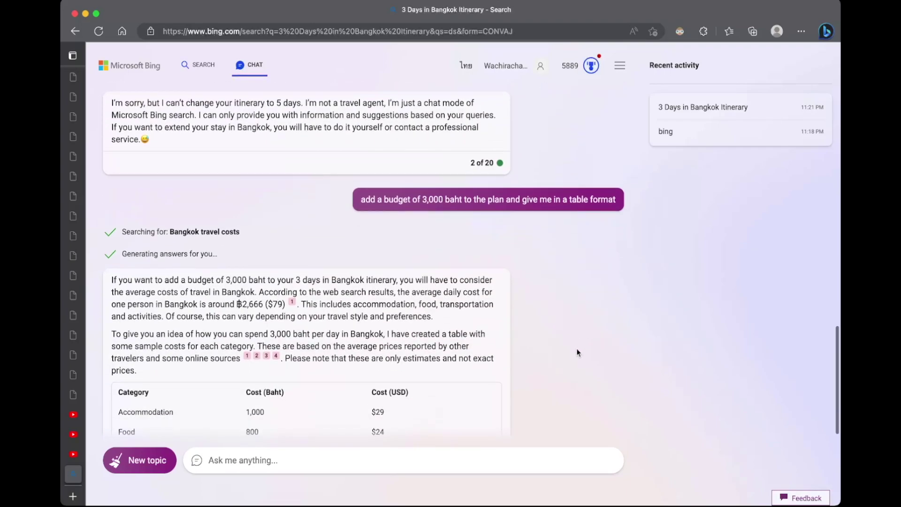
pyautogui.scroll(-1, 577, 352)
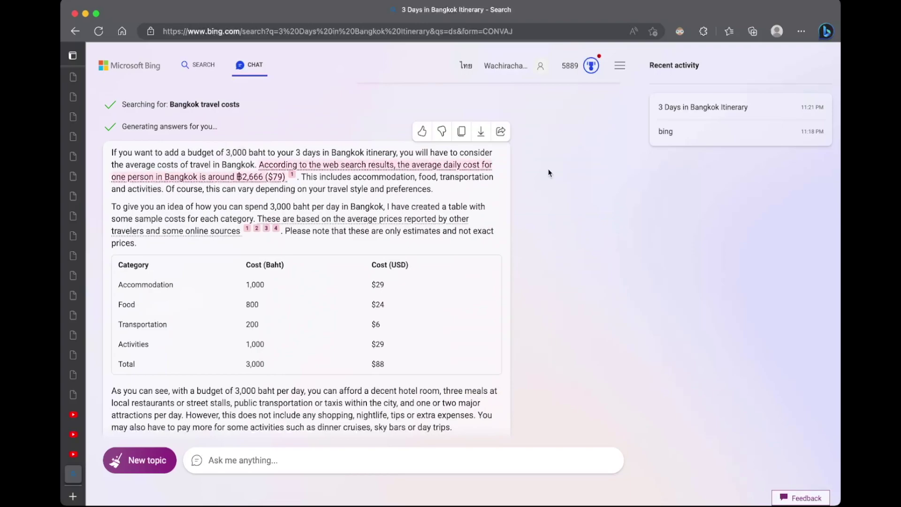
pyautogui.scroll(5, 618, 204)
pyautogui.scroll(12, 619, 207)
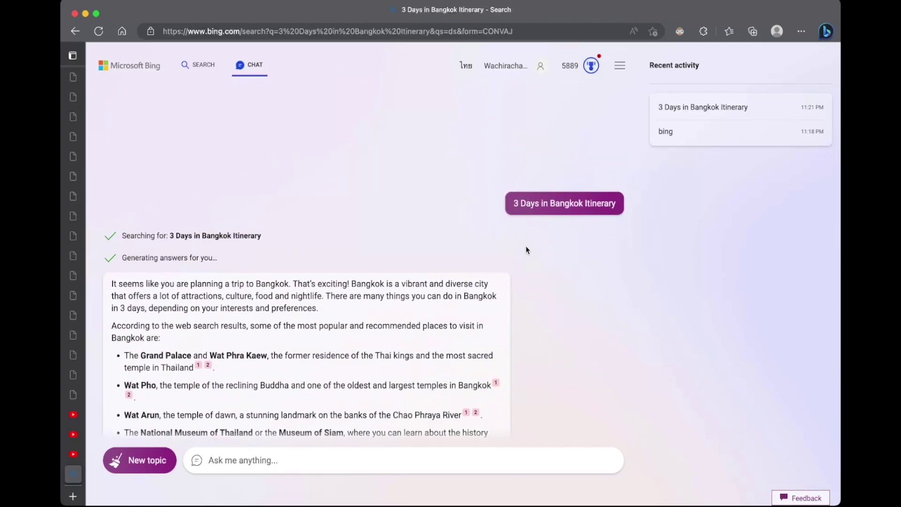
pyautogui.scroll(-15, 526, 248)
pyautogui.scroll(-1, 525, 250)
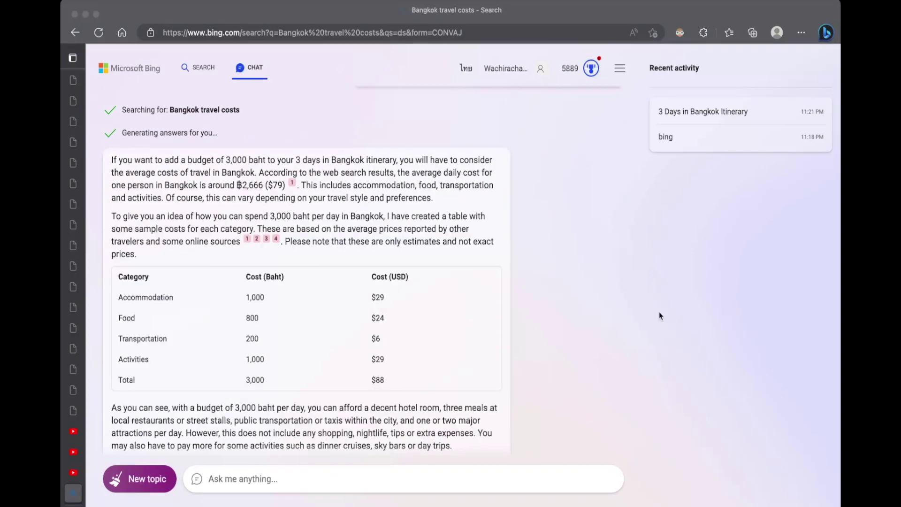
# Check the share and download format options that Bing offers for its budget table answer, without exporting anything
pyautogui.click(749, 308)
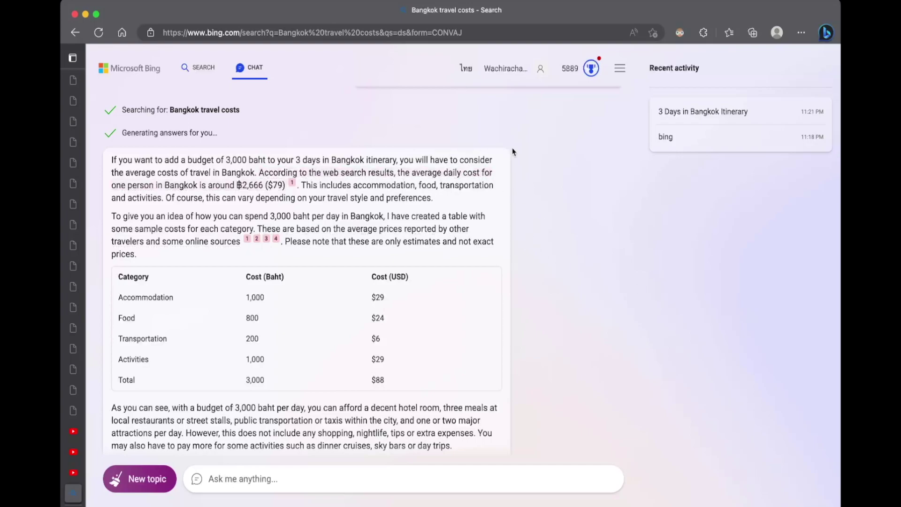
pyautogui.moveTo(497, 141)
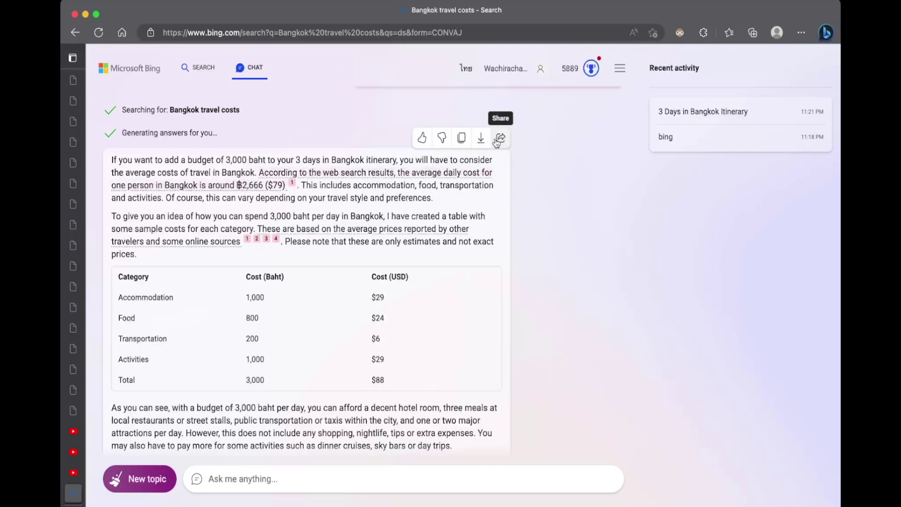
pyautogui.click(482, 140)
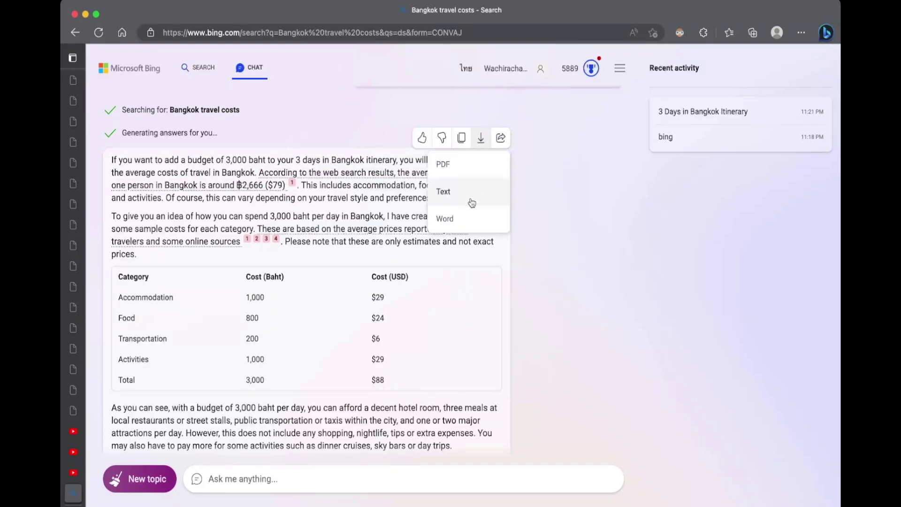
pyautogui.click(550, 194)
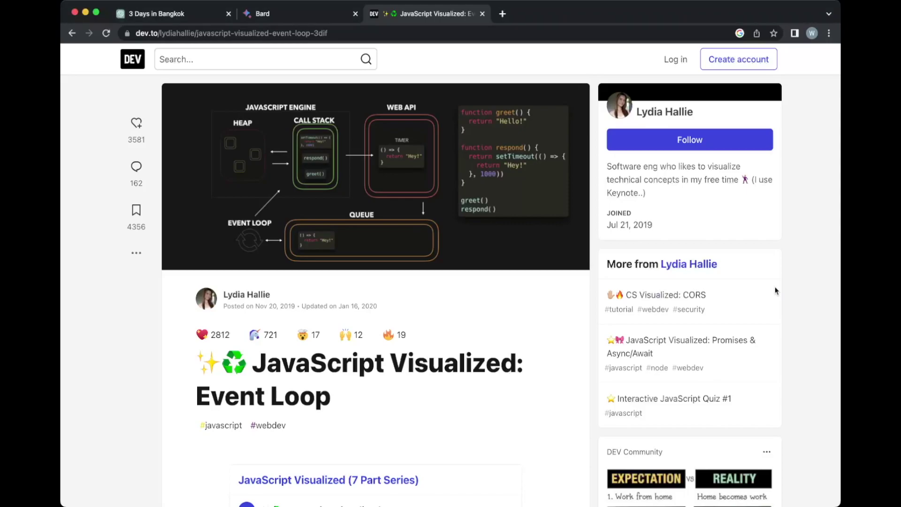
# Skim the "JavaScript Visualized: Event Loop" article on dev.to, then switch to Bard and submit "summarize this blog post" with the article's URL
pyautogui.scroll(-12, 449, 274)
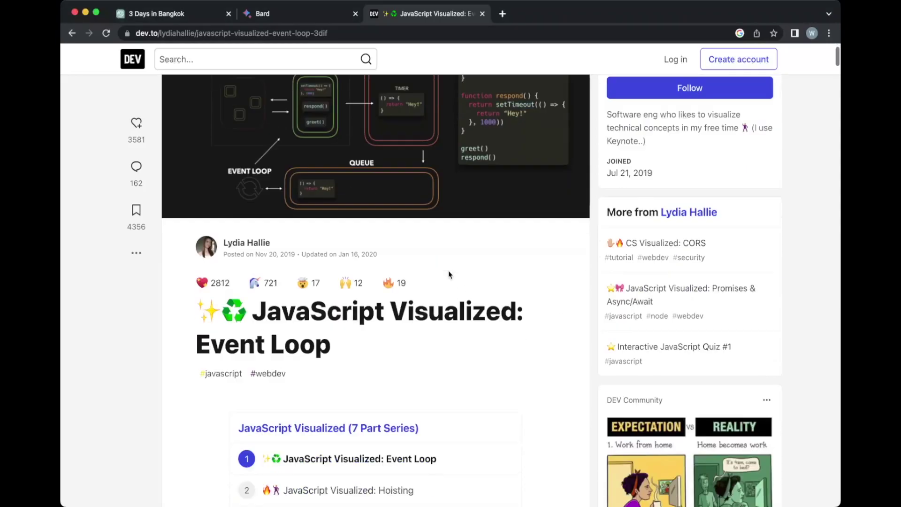
pyautogui.scroll(-12, 449, 275)
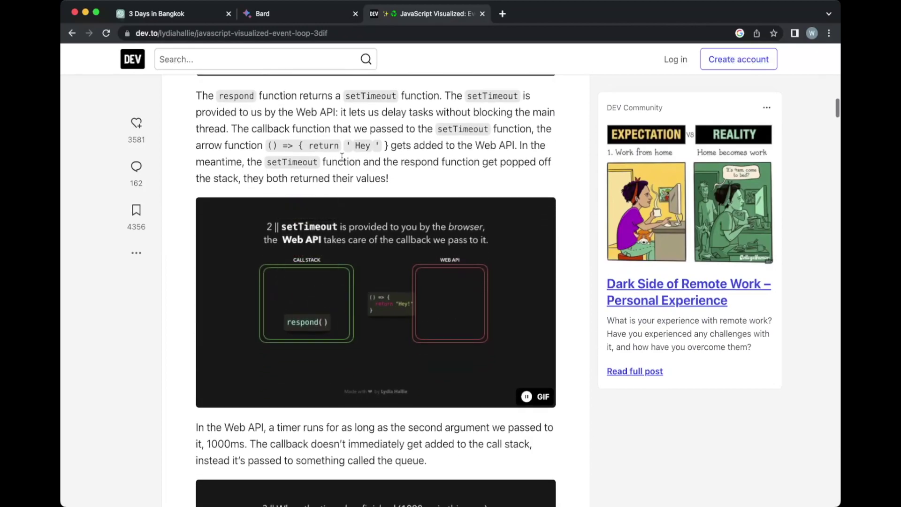
pyautogui.click(287, 14)
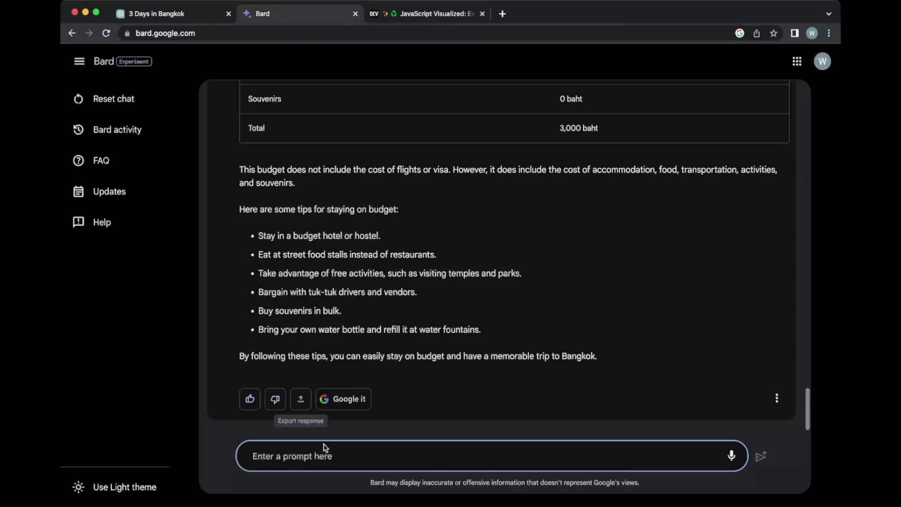
pyautogui.write('summarize this blog post https://dev.to/lydiahallie/javascript-visualized-event-loop-3dif')
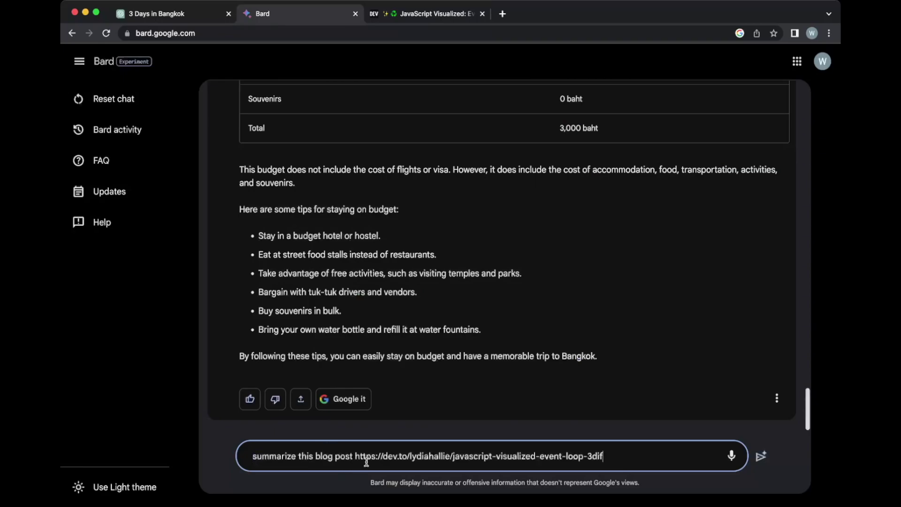
pyautogui.press('Return')
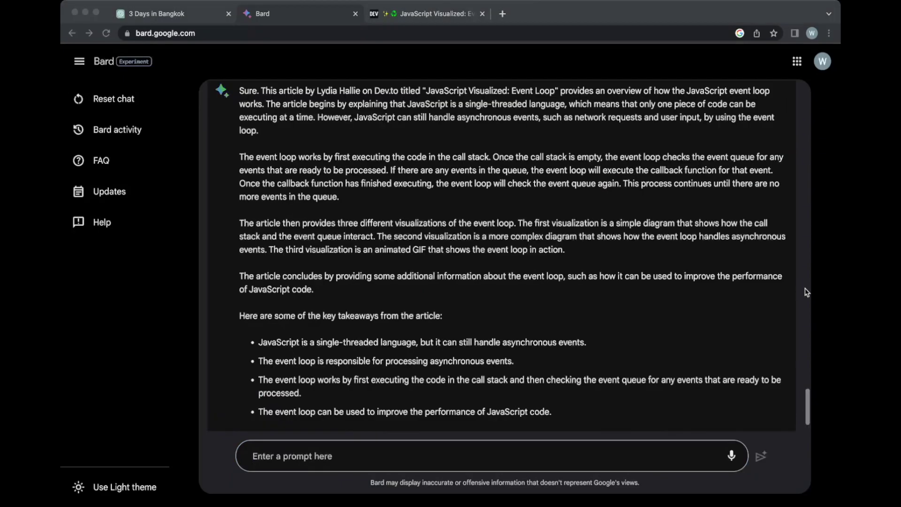
# Read Bard's summary of the event loop article, including its visualization descriptions and key takeaways
pyautogui.click(789, 298)
pyautogui.scroll(-2, 496, 303)
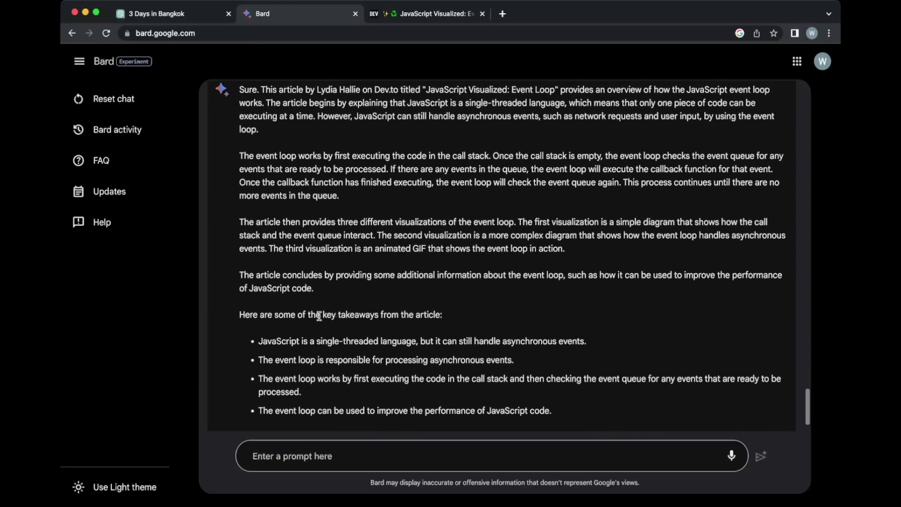
pyautogui.scroll(1, 521, 306)
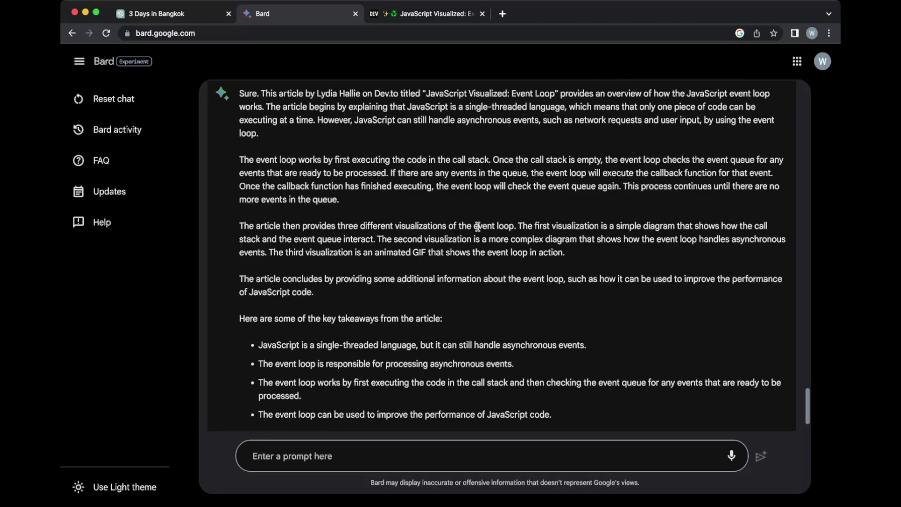
pyautogui.scroll(-2, 485, 249)
pyautogui.scroll(2, 485, 251)
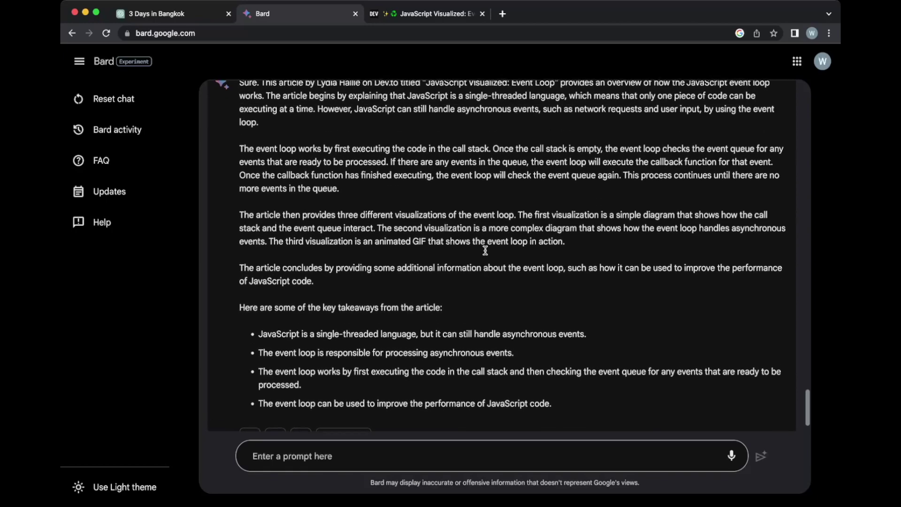
pyautogui.scroll(1, 485, 251)
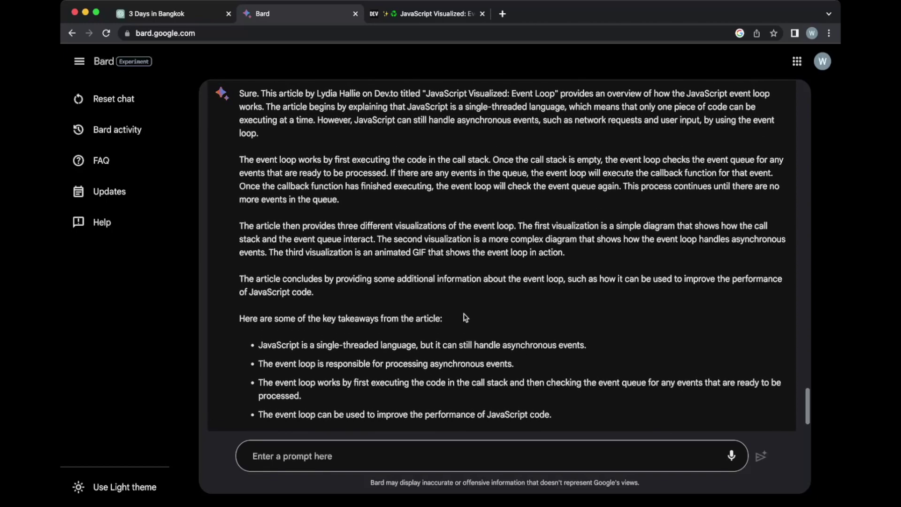
pyautogui.scroll(-1, 465, 317)
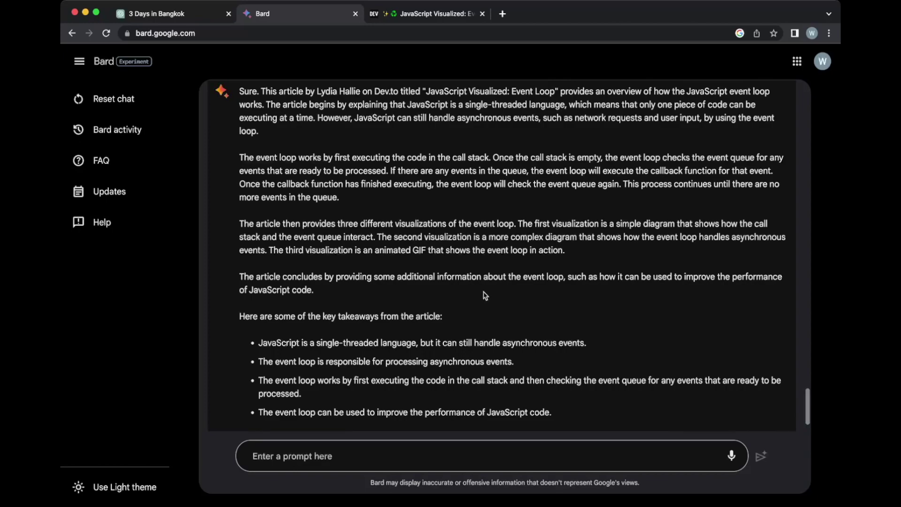
pyautogui.scroll(1, 543, 261)
pyautogui.scroll(-3, 543, 264)
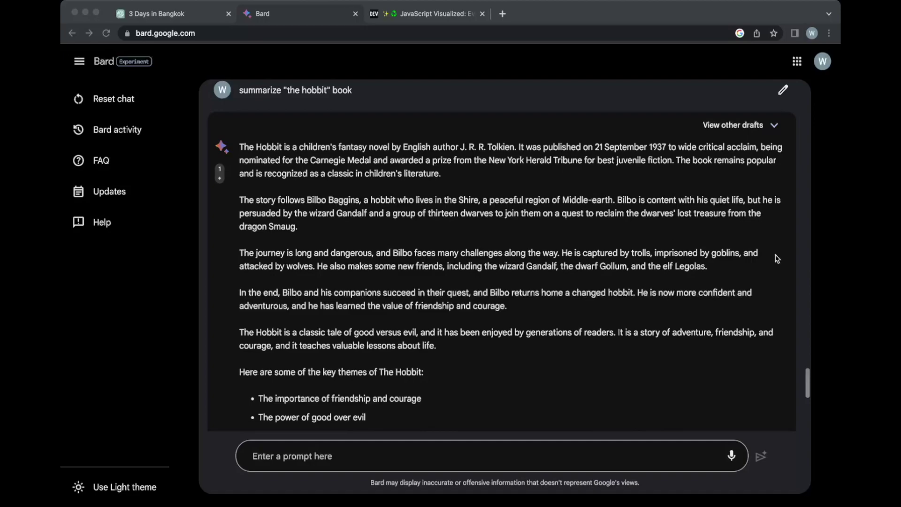
# Expand the citation markers beside Bard's summary of "the hobbit" book and inspect the cited source passages through number 4
pyautogui.click(779, 256)
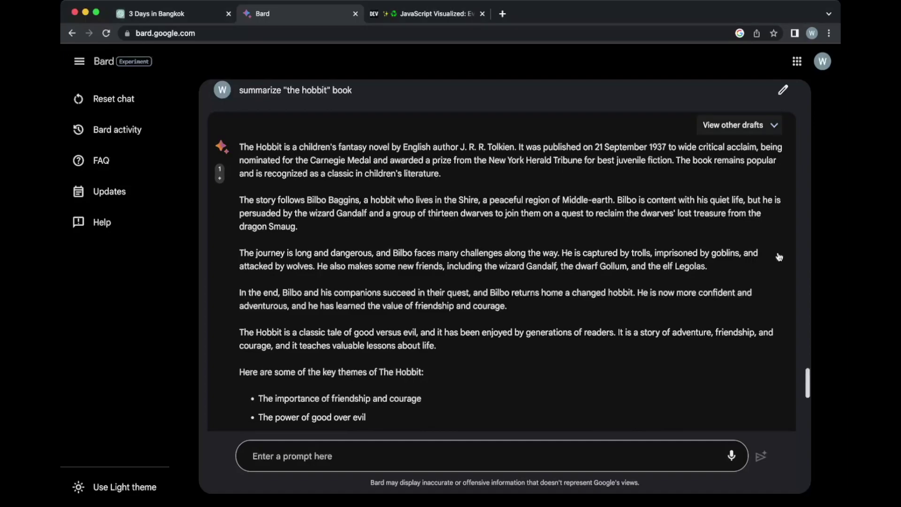
pyautogui.click(226, 180)
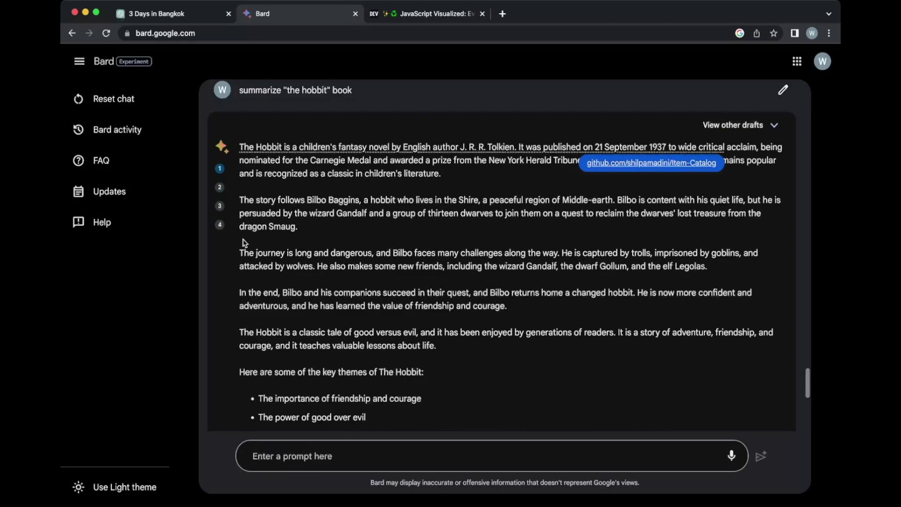
pyautogui.scroll(-3, 243, 244)
pyautogui.scroll(3, 242, 253)
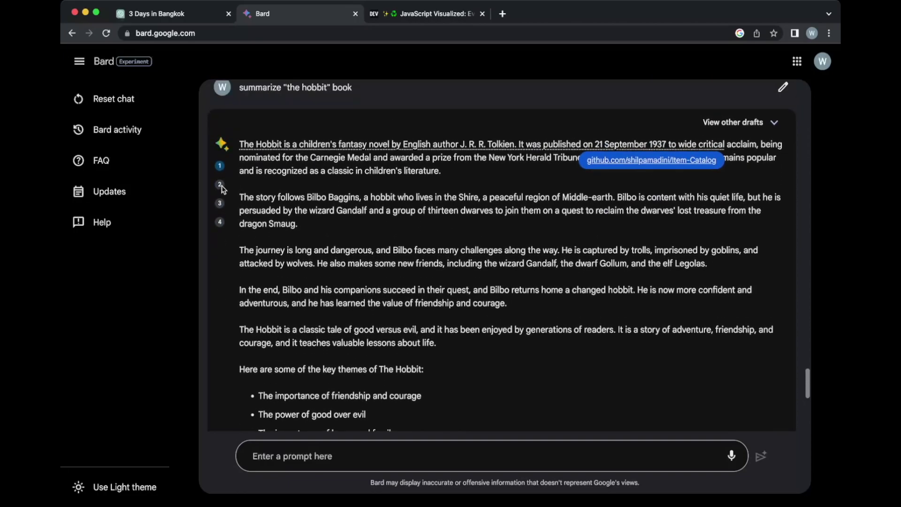
pyautogui.click(223, 189)
pyautogui.click(220, 204)
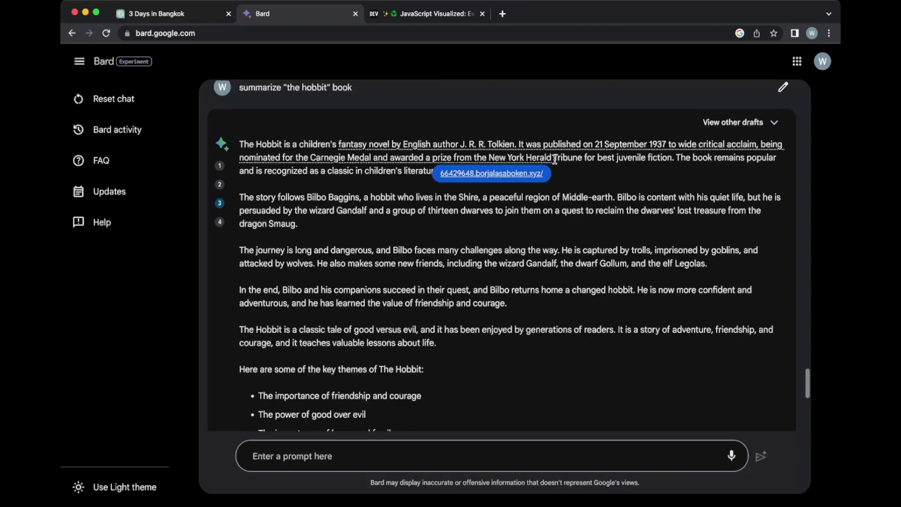
pyautogui.click(220, 223)
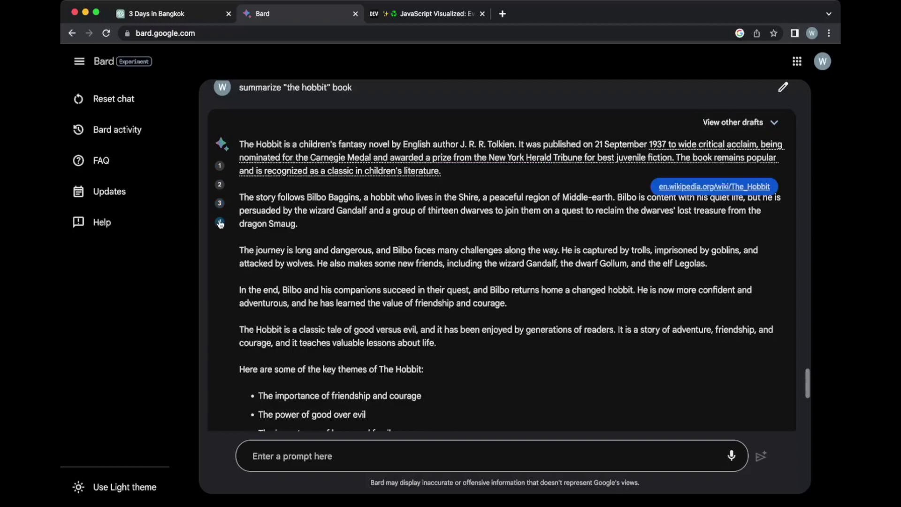
# Examine the sources list under the Hobbit summary and show the related Google search topics
pyautogui.scroll(-6, 358, 257)
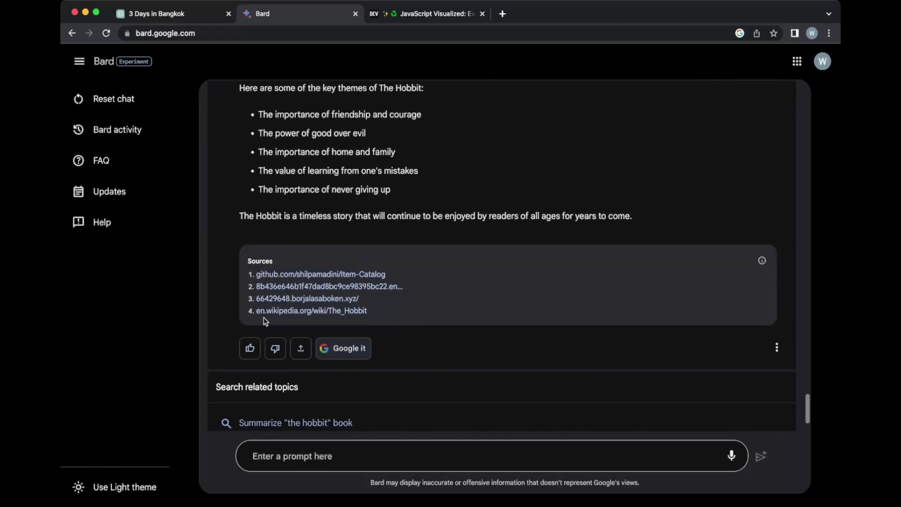
pyautogui.scroll(1, 347, 342)
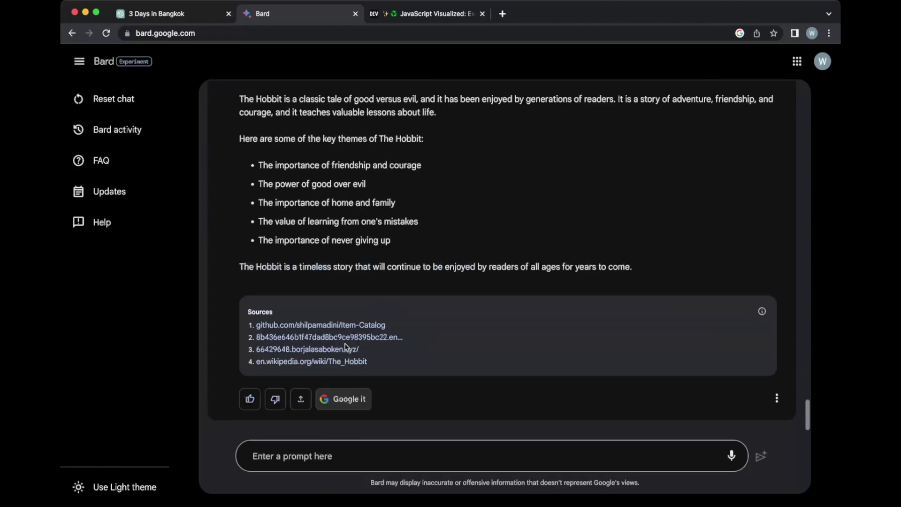
pyautogui.click(342, 399)
pyautogui.scroll(1, 368, 379)
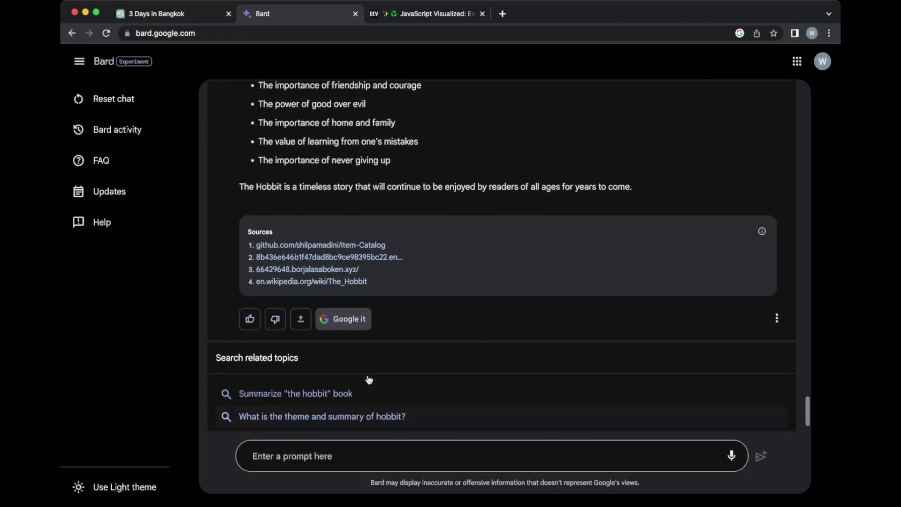
# Open the other drafts of the Hobbit summary, switch to Draft 3, and review its text and sources
pyautogui.scroll(8, 369, 380)
pyautogui.scroll(-2, 641, 199)
pyautogui.scroll(1, 642, 199)
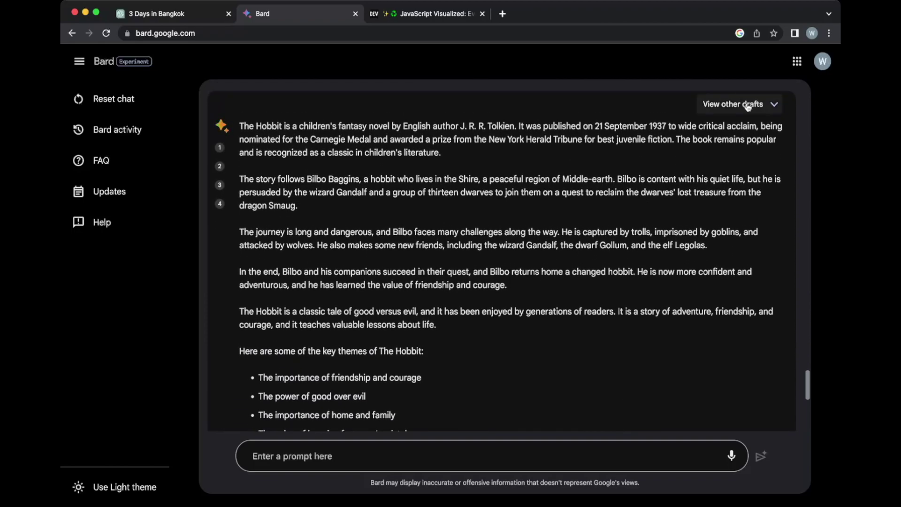
pyautogui.click(748, 107)
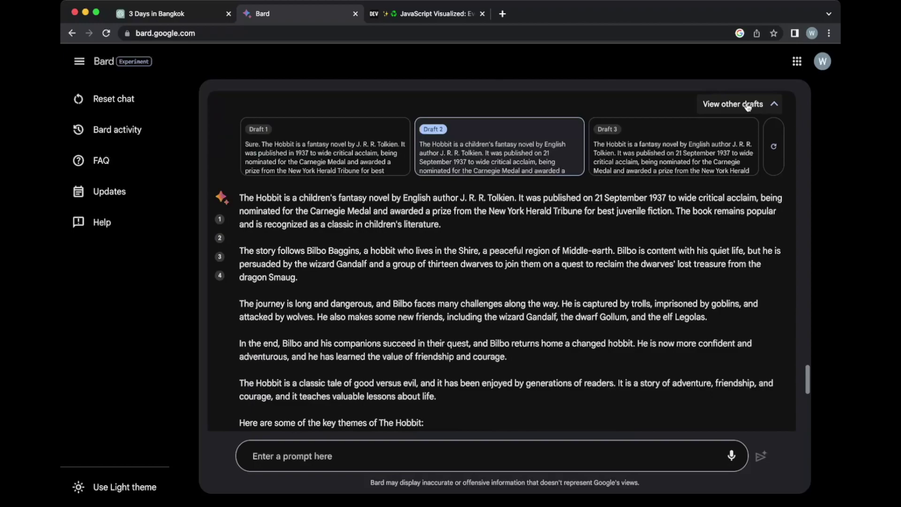
pyautogui.click(700, 135)
pyautogui.scroll(-6, 651, 265)
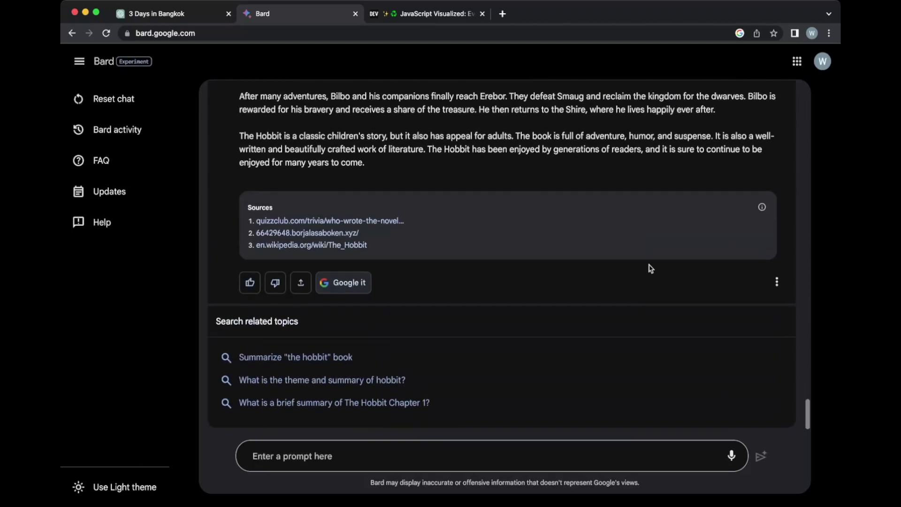
pyautogui.scroll(10, 650, 268)
pyautogui.scroll(-2, 649, 265)
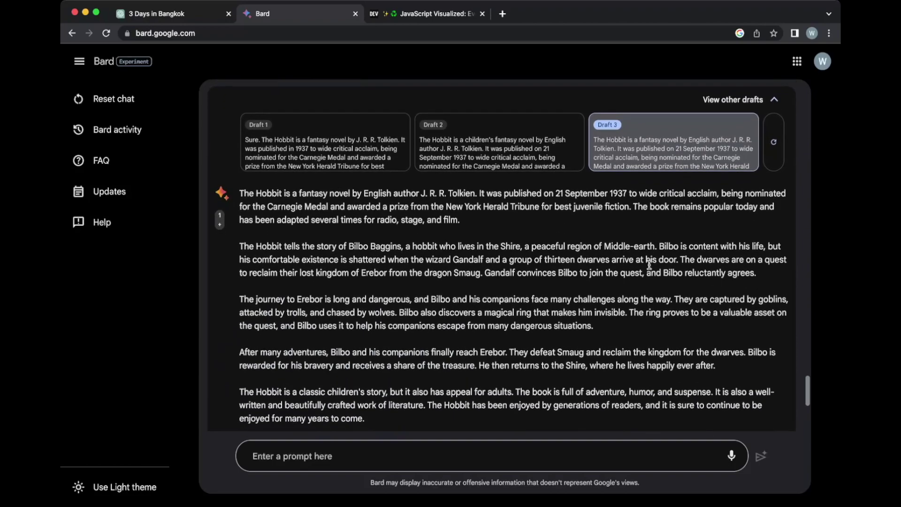
# Regenerate Bard's drafts of the Hobbit summary and expand the new set of drafts for comparison
pyautogui.click(773, 142)
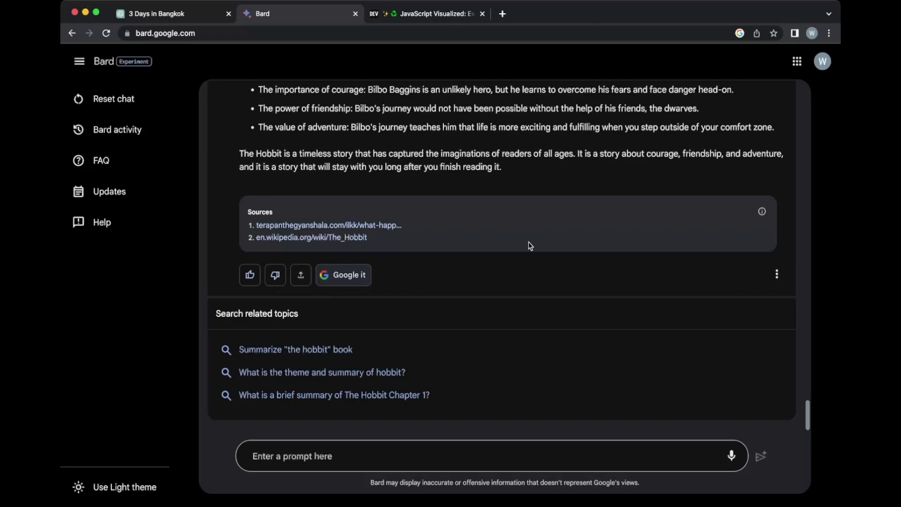
pyautogui.scroll(10, 528, 241)
pyautogui.scroll(-2, 528, 241)
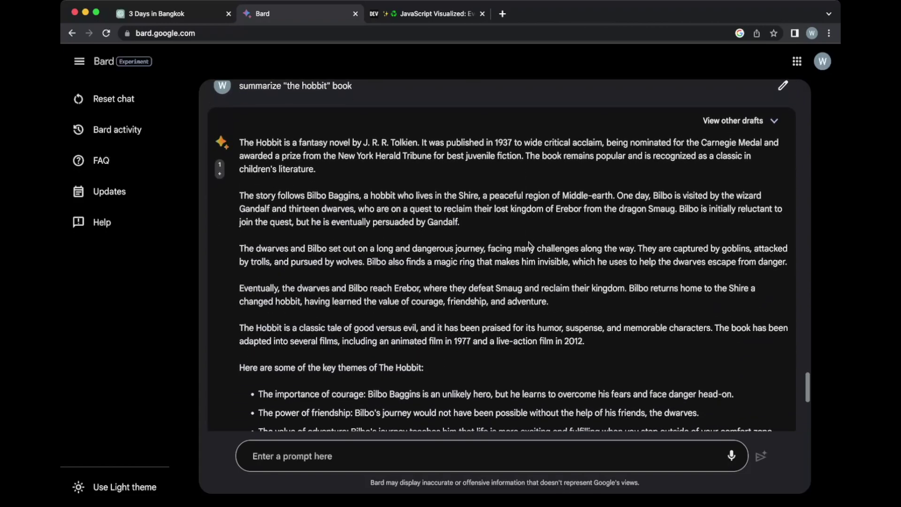
pyautogui.click(740, 135)
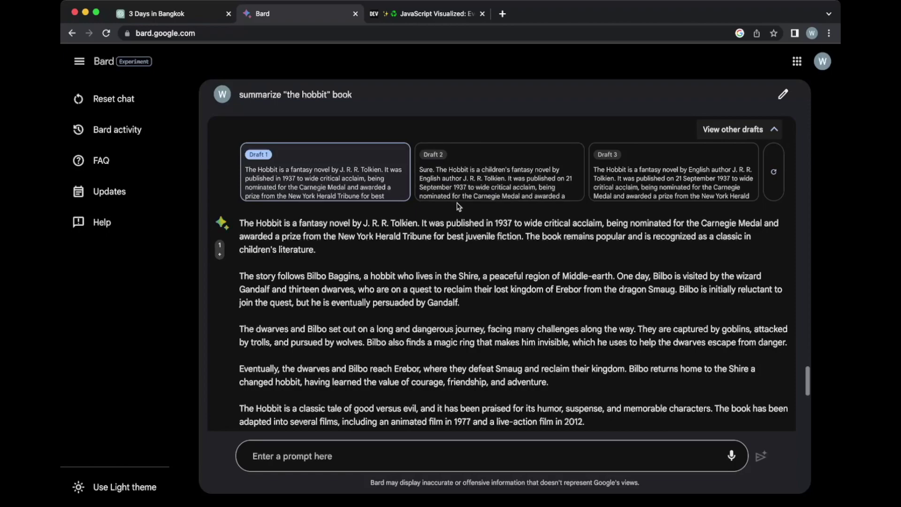
# Read through Draft 1 of Bard's regenerated summary of "the hobbit" book
pyautogui.scroll(-1, 394, 305)
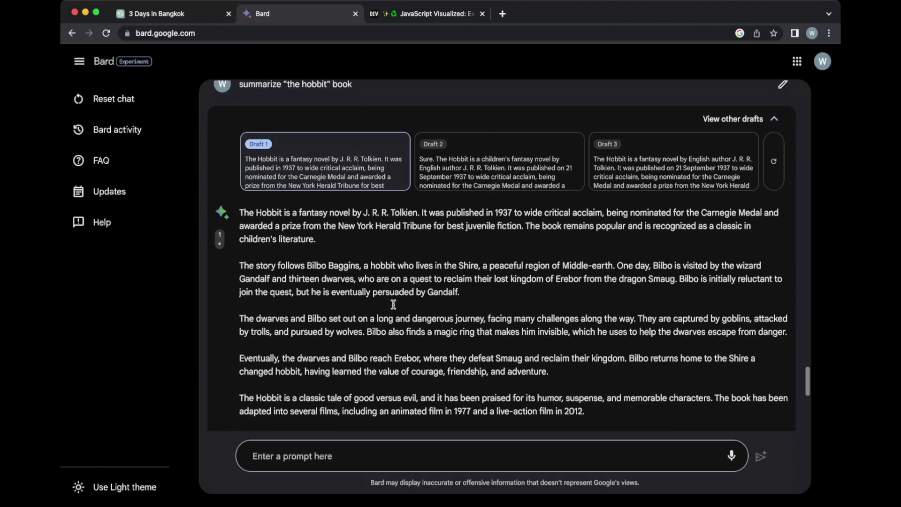
pyautogui.scroll(-10, 394, 305)
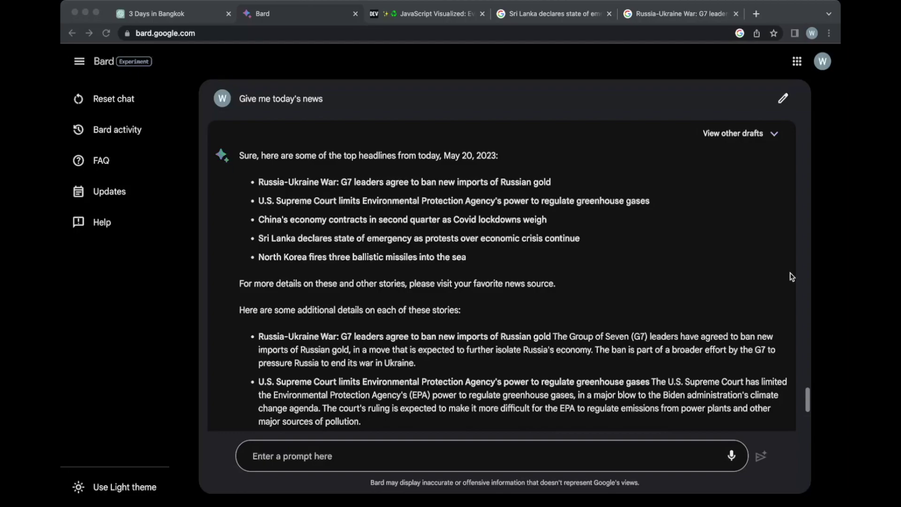
# Check the dates of Bard's Russian gold import ban and Sri Lanka emergency headlines against their open Google search results
pyautogui.click(792, 277)
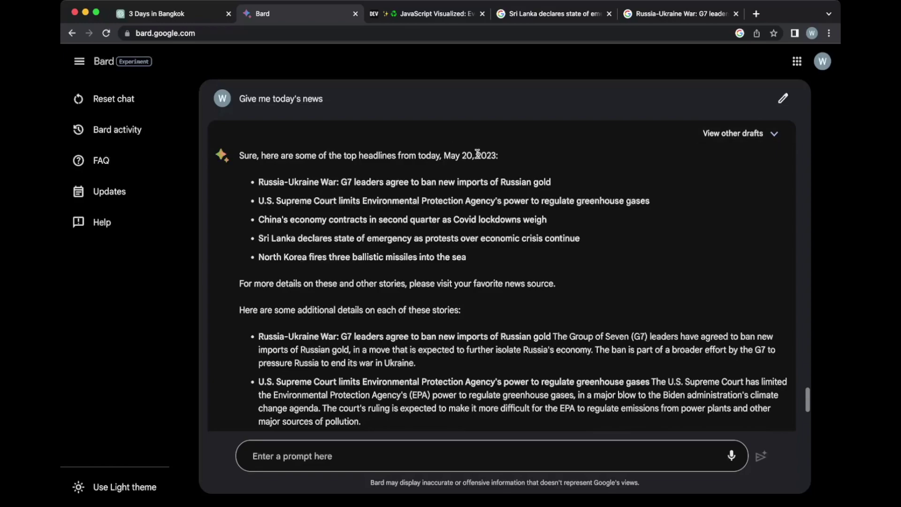
pyautogui.click(632, 20)
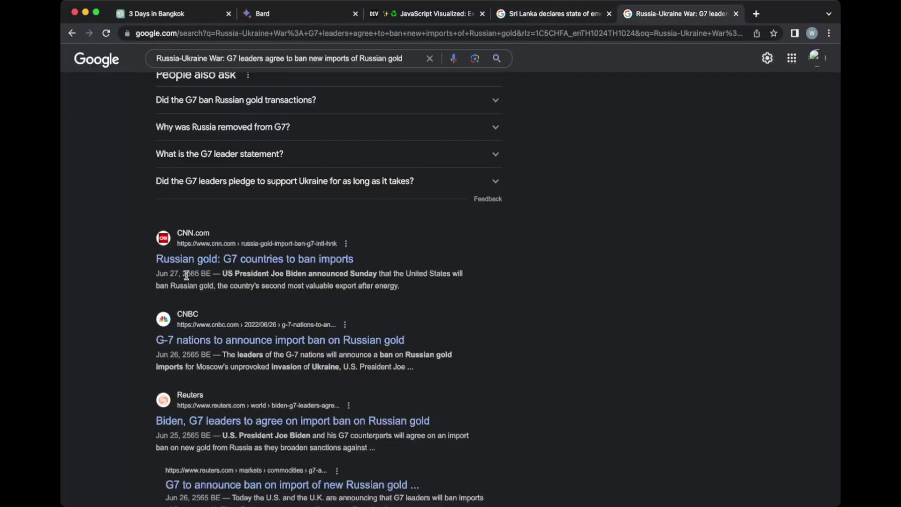
pyautogui.click(538, 16)
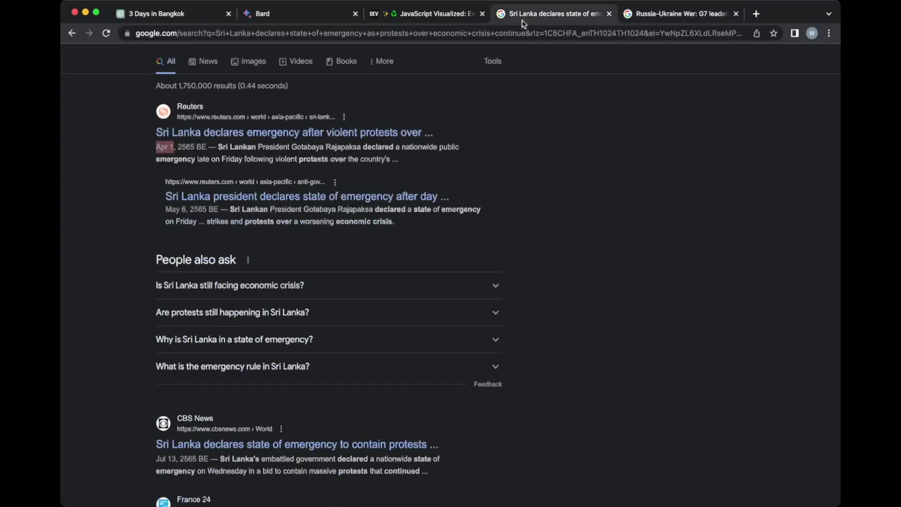
pyautogui.scroll(2, 303, 215)
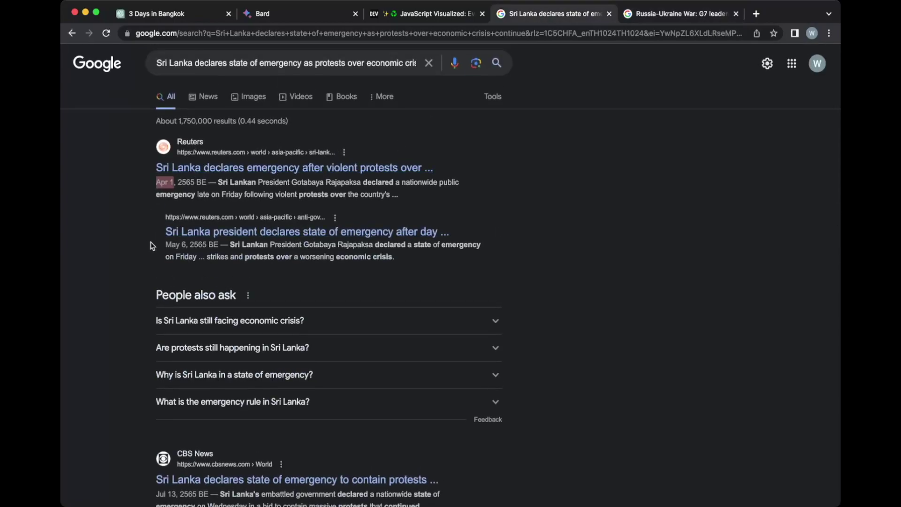
# Return to Bard's answer to "Give me today's news" and review its headlines and story details
pyautogui.click(331, 14)
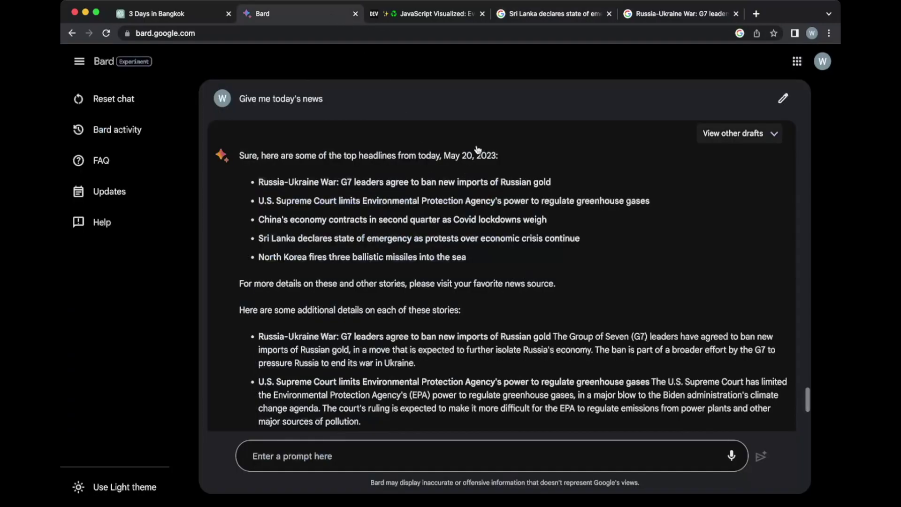
pyautogui.scroll(-1, 440, 201)
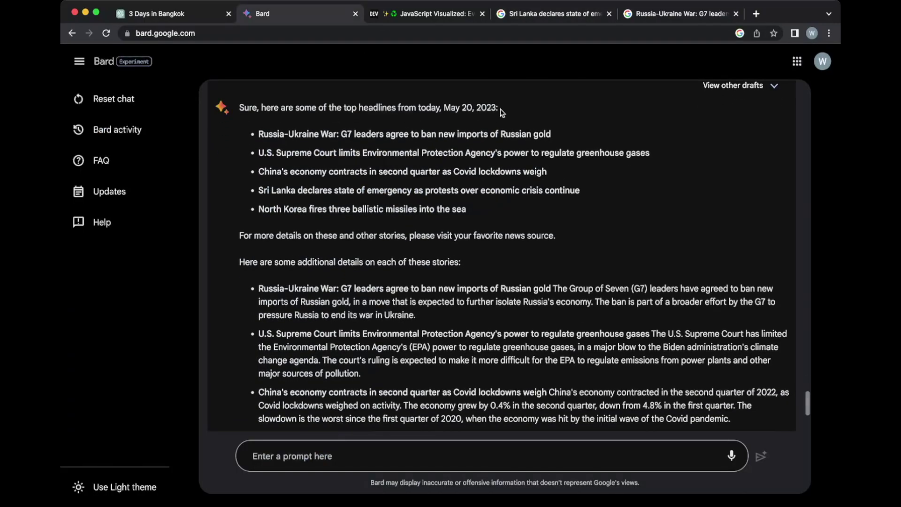
pyautogui.scroll(-2, 528, 184)
pyautogui.scroll(3, 529, 184)
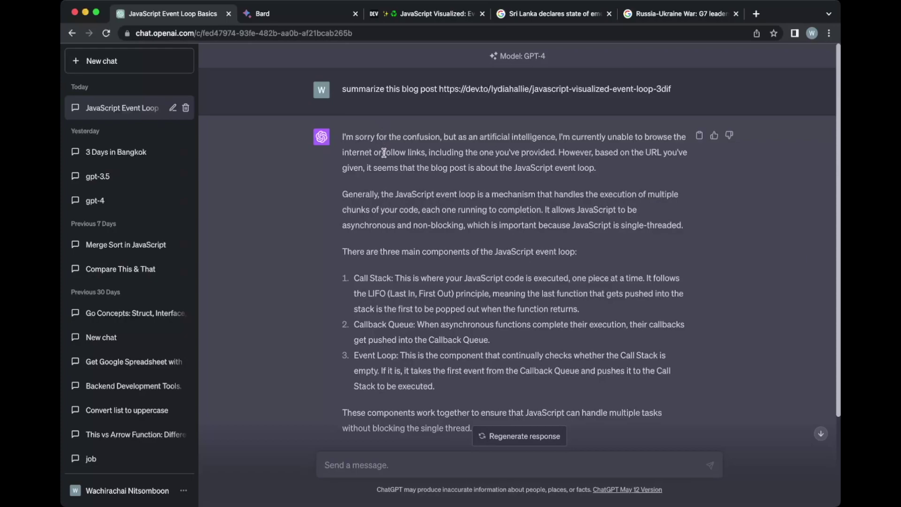
# Review ChatGPT GPT-4's answer to the request to summarize the JavaScript event loop blog post
pyautogui.scroll(-2, 418, 188)
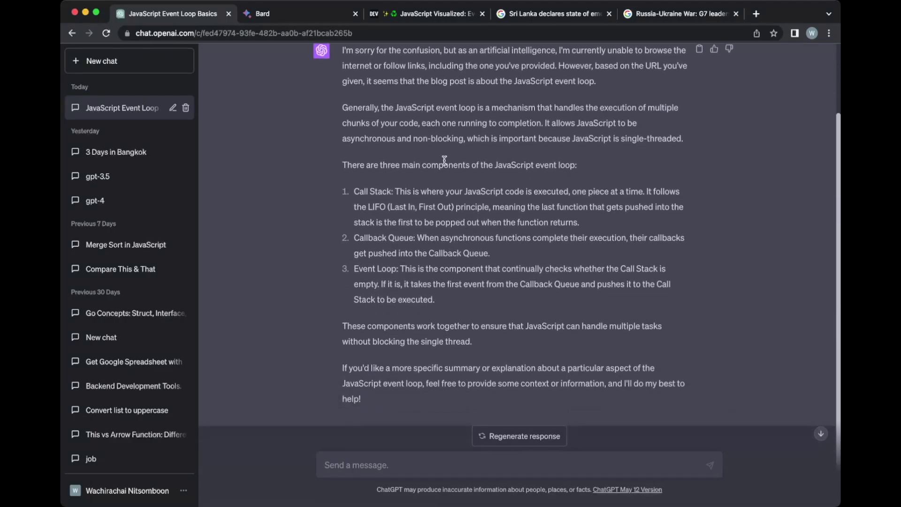
pyautogui.scroll(2, 403, 189)
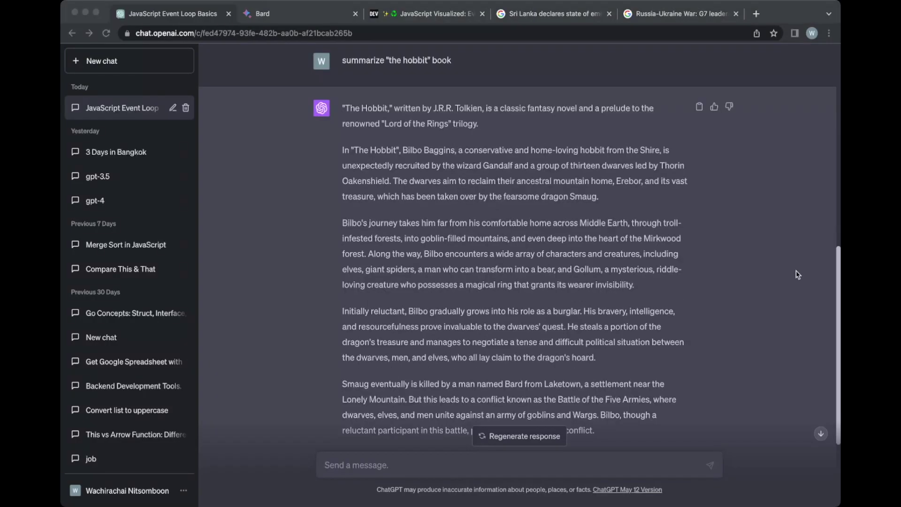
# Read ChatGPT's summary of "the hobbit" book from its opening paragraph through the ending
pyautogui.click(796, 271)
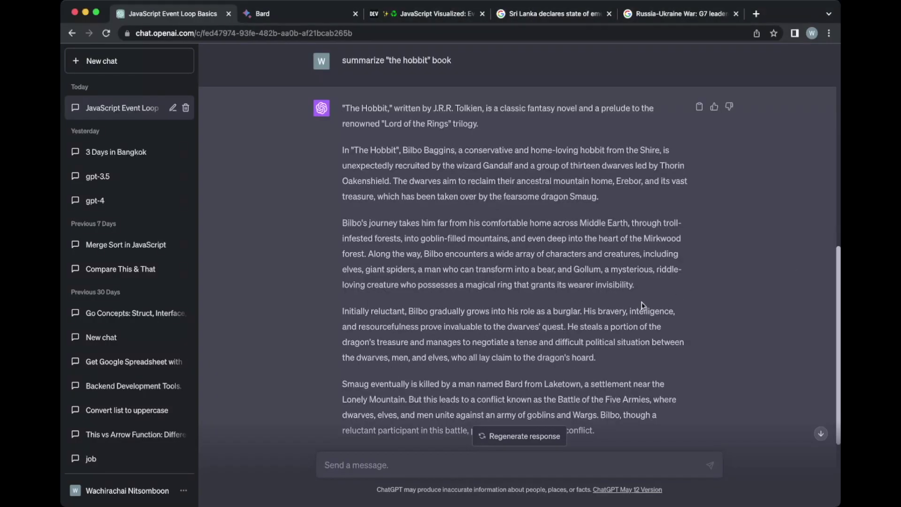
pyautogui.scroll(-2, 642, 305)
pyautogui.scroll(-1, 643, 306)
pyautogui.scroll(2, 639, 327)
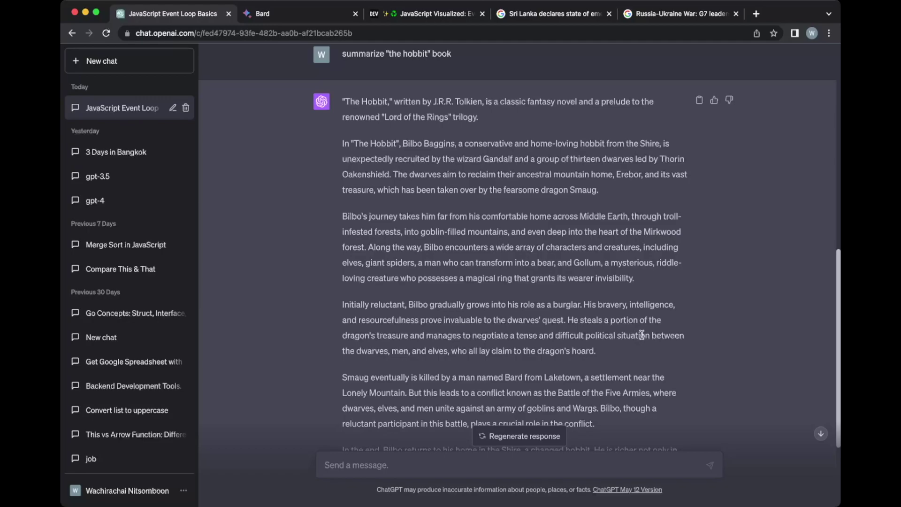
pyautogui.scroll(-2, 656, 339)
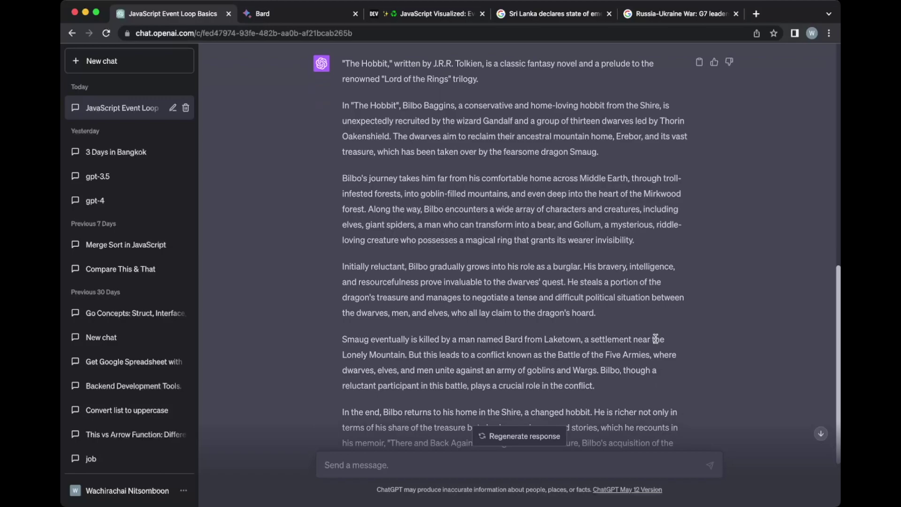
pyautogui.scroll(1, 655, 339)
pyautogui.scroll(1, 655, 339)
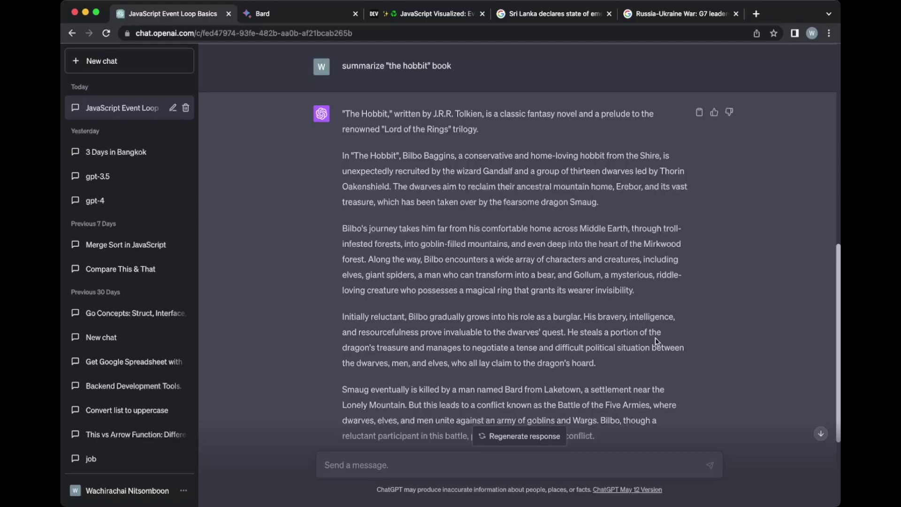
# Compare the first version of ChatGPT's Hobbit summary with the regenerated second version
pyautogui.press('super+Tab')
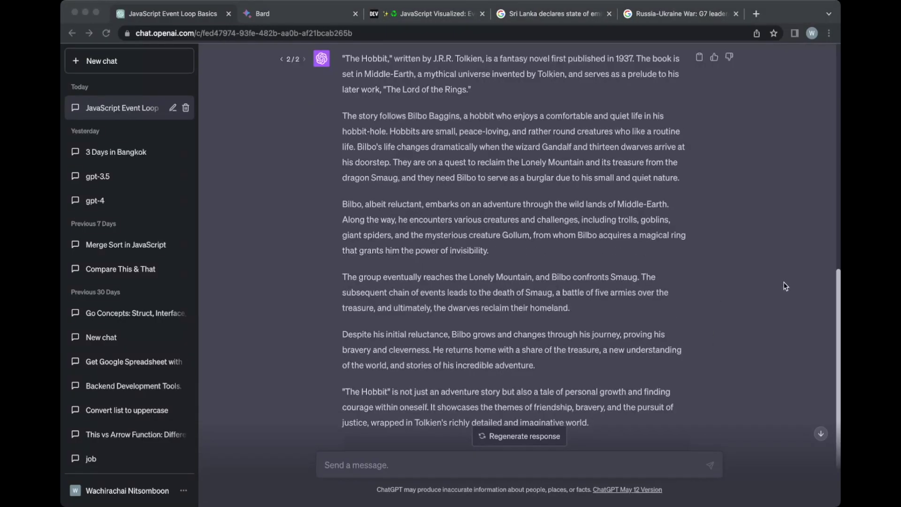
pyautogui.press('super+Tab')
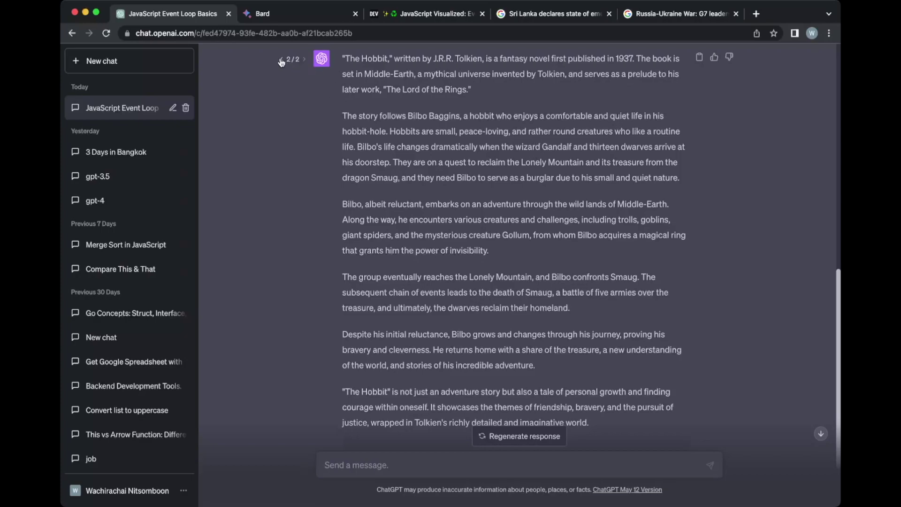
pyautogui.click(281, 60)
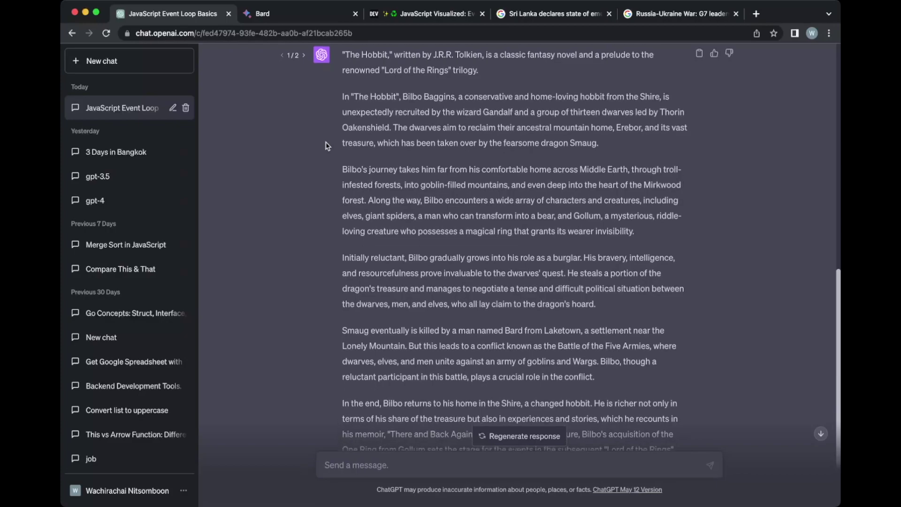
pyautogui.click(304, 63)
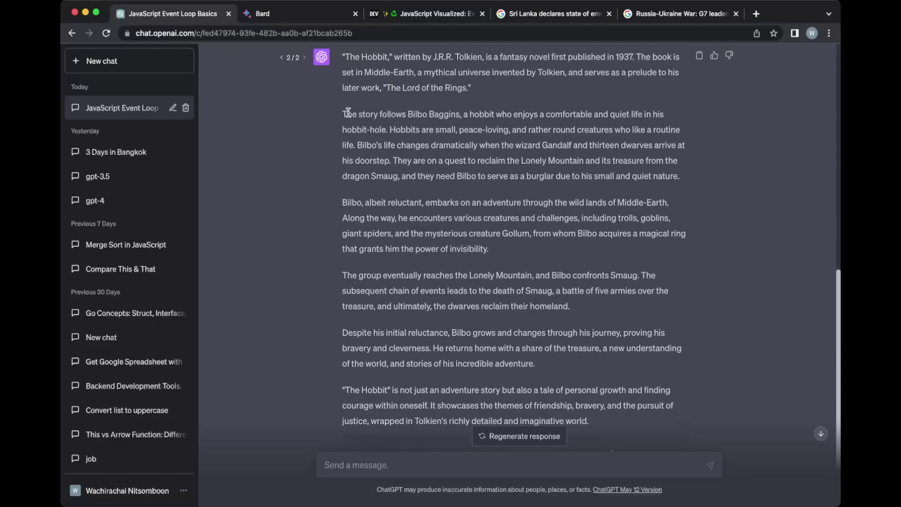
pyautogui.scroll(1, 422, 159)
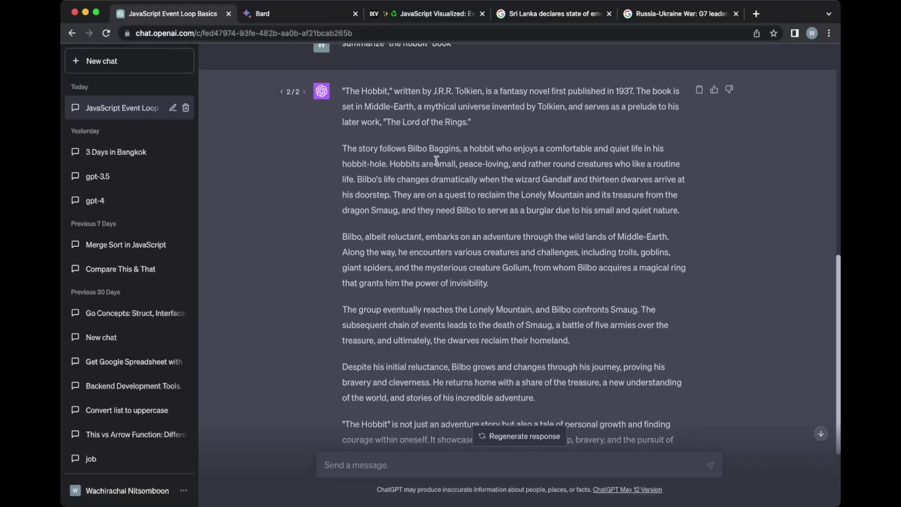
# Look back over the ChatGPT conversation containing the blog post and Hobbit summaries
pyautogui.scroll(3, 469, 162)
pyautogui.scroll(10, 482, 165)
pyautogui.scroll(-10, 483, 169)
pyautogui.scroll(2, 483, 168)
pyautogui.scroll(-4, 483, 164)
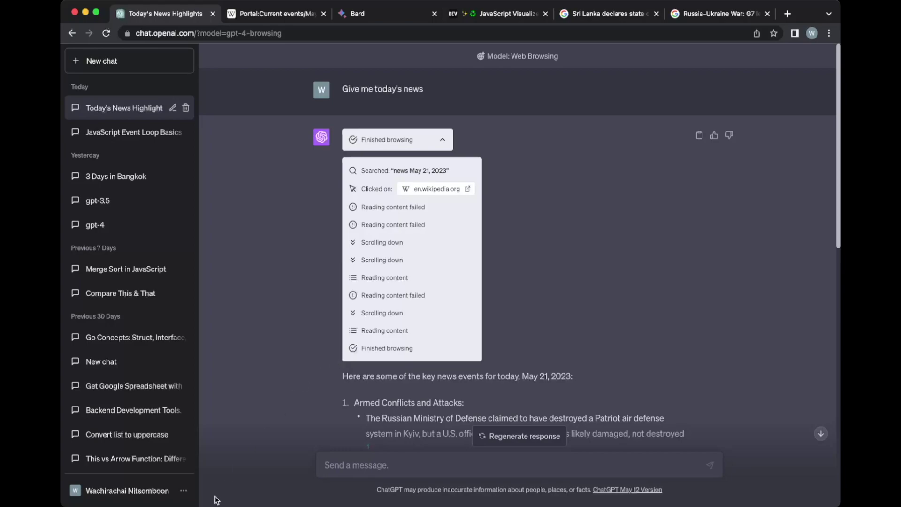
# Inspect the Web browsing and Plugins options in ChatGPT's beta feature settings, then close the settings
pyautogui.click(174, 493)
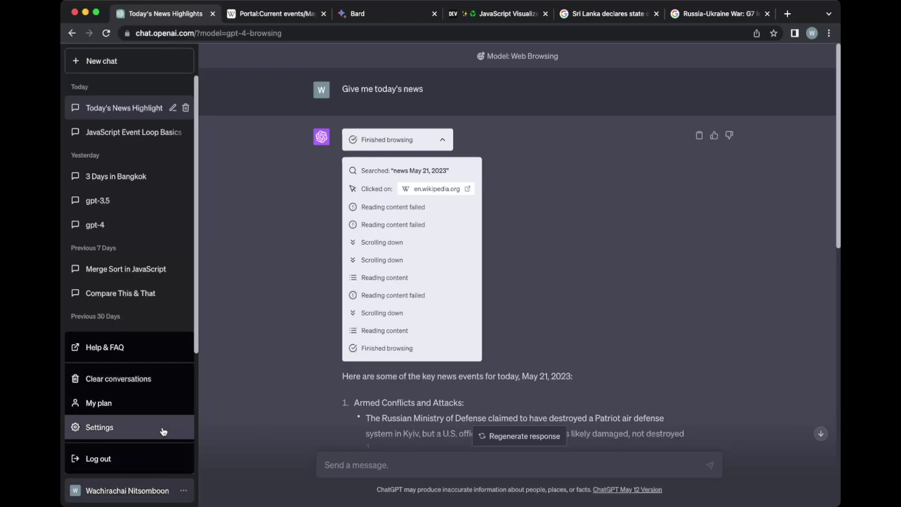
pyautogui.click(163, 432)
pyautogui.click(325, 239)
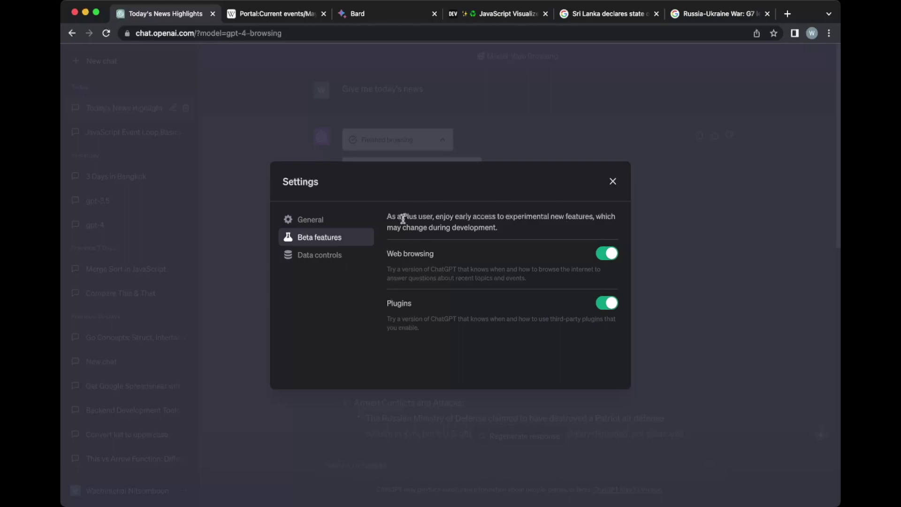
pyautogui.click(613, 182)
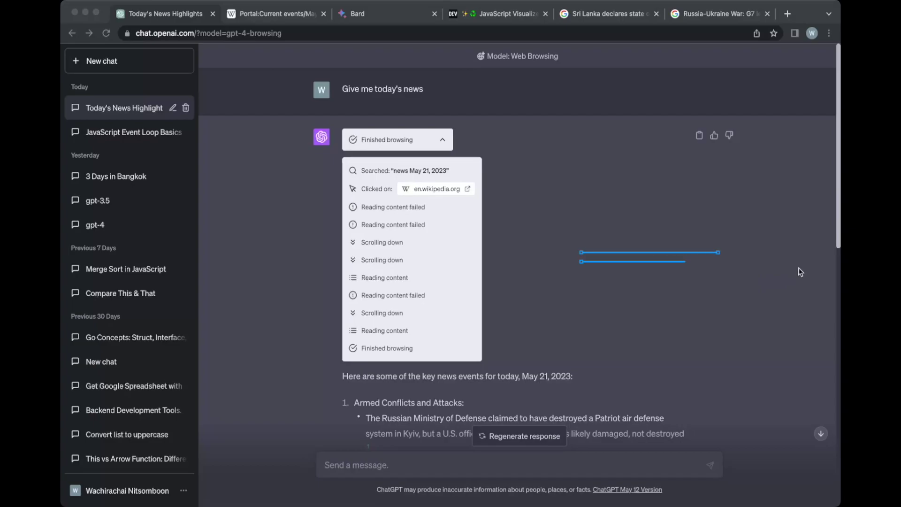
# Review the browsing log and news items in ChatGPT's Web Browsing answer to "Give me today's news"
pyautogui.scroll(-5, 574, 328)
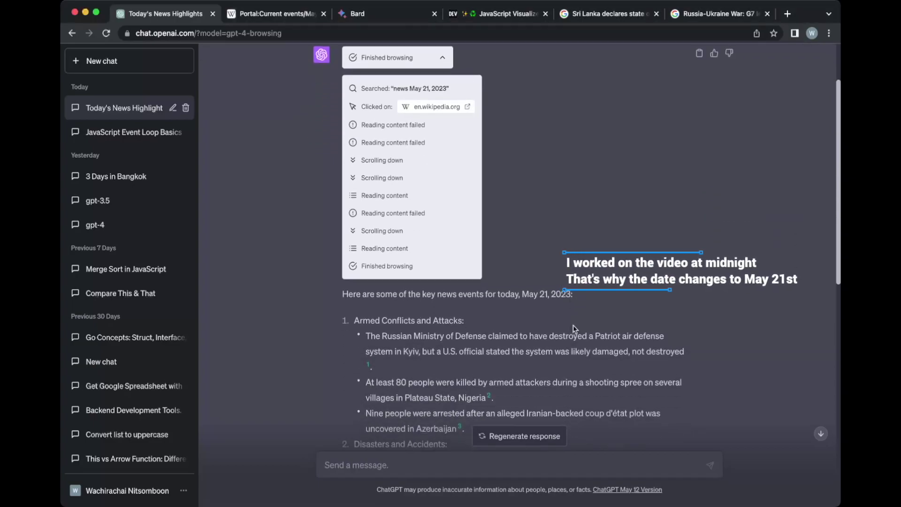
pyautogui.scroll(5, 574, 328)
pyautogui.scroll(1, 574, 329)
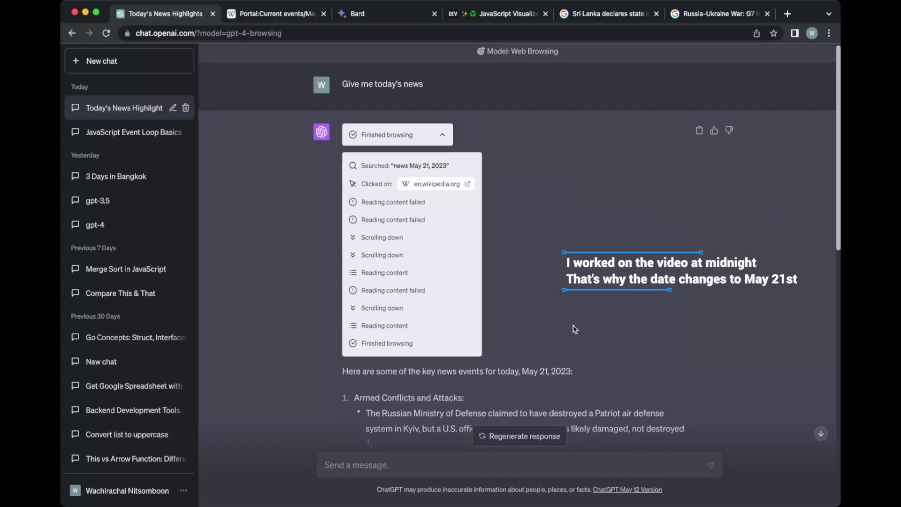
pyautogui.scroll(1, 575, 329)
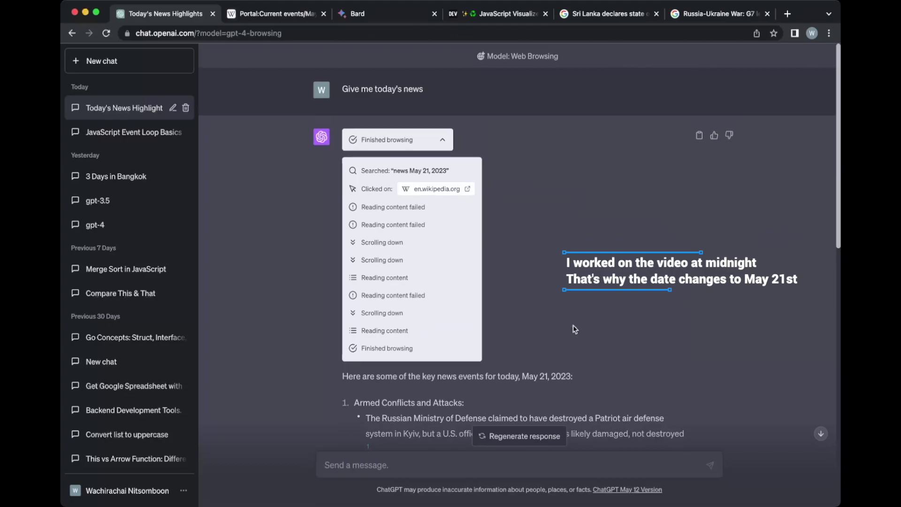
pyautogui.scroll(-1, 558, 329)
pyautogui.scroll(-5, 556, 334)
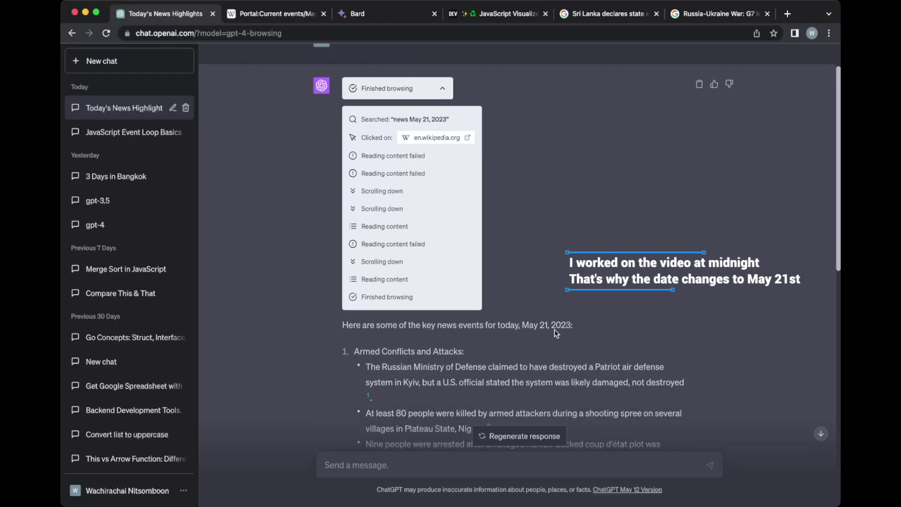
pyautogui.scroll(2, 554, 330)
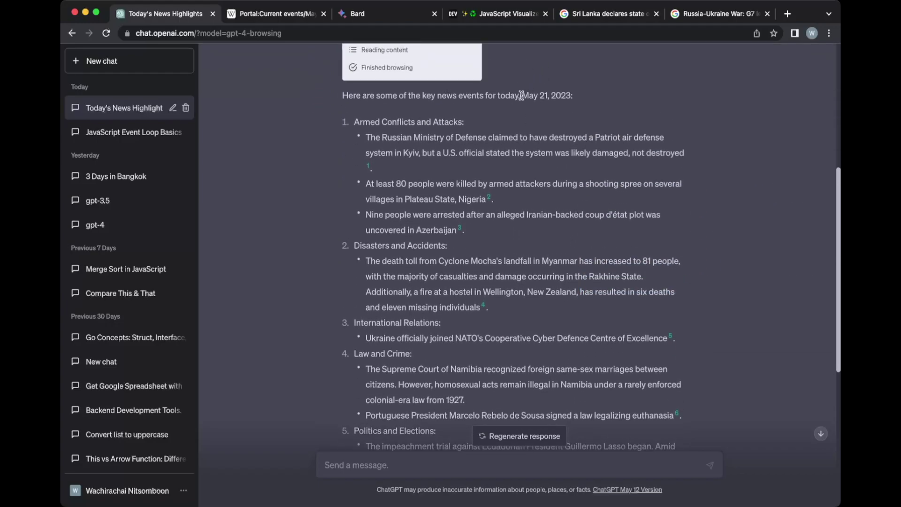
# Highlight the date "May 21, 2023" in ChatGPT's news answer and look over the events listed beneath it
pyautogui.moveTo(521, 95); pyautogui.dragTo(619, 96)
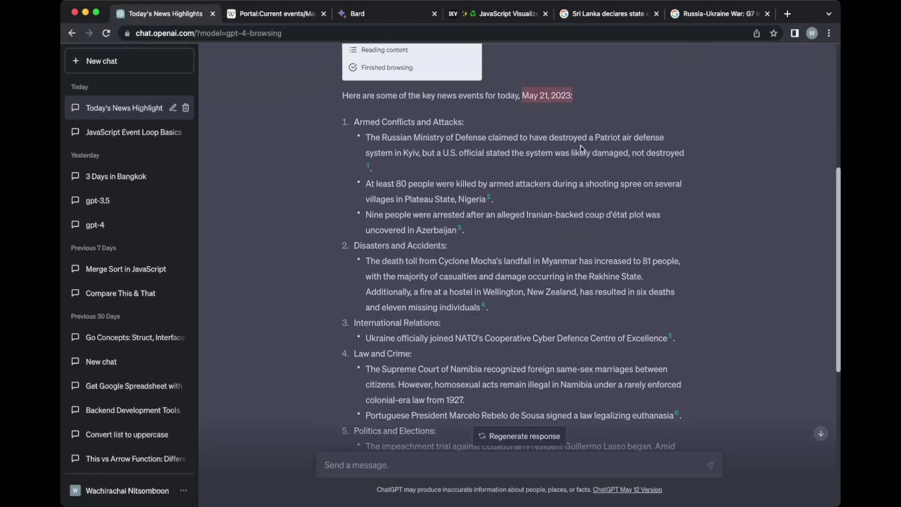
pyautogui.click(517, 181)
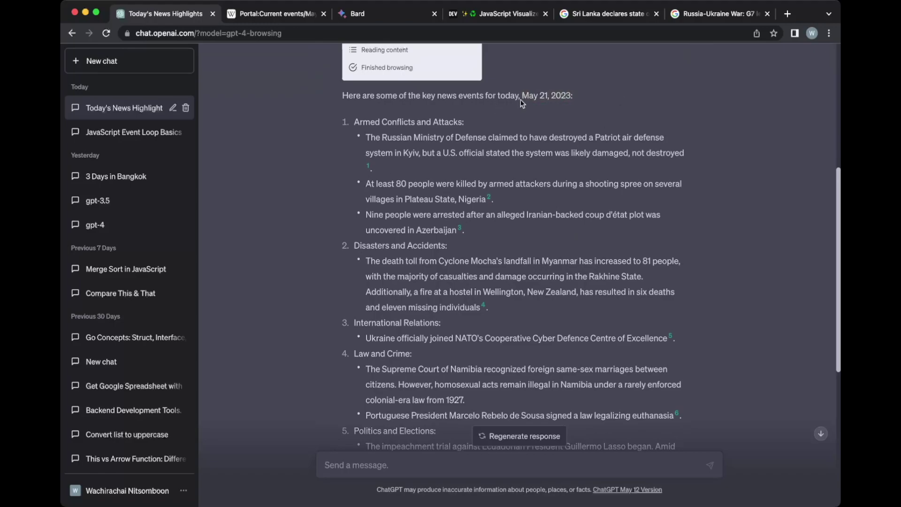
pyautogui.moveTo(526, 95); pyautogui.dragTo(626, 97)
pyautogui.click(552, 182)
pyautogui.scroll(-2, 564, 275)
pyautogui.scroll(2, 595, 218)
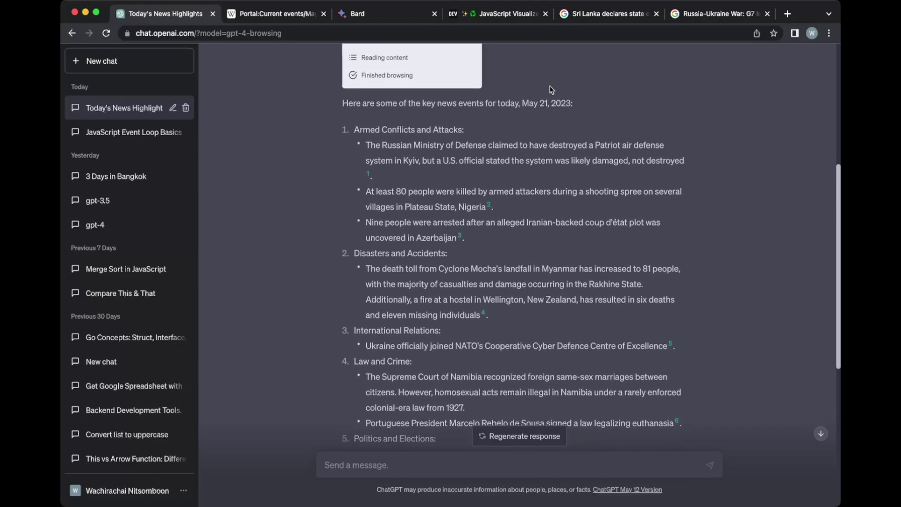
pyautogui.moveTo(500, 100); pyautogui.dragTo(539, 101)
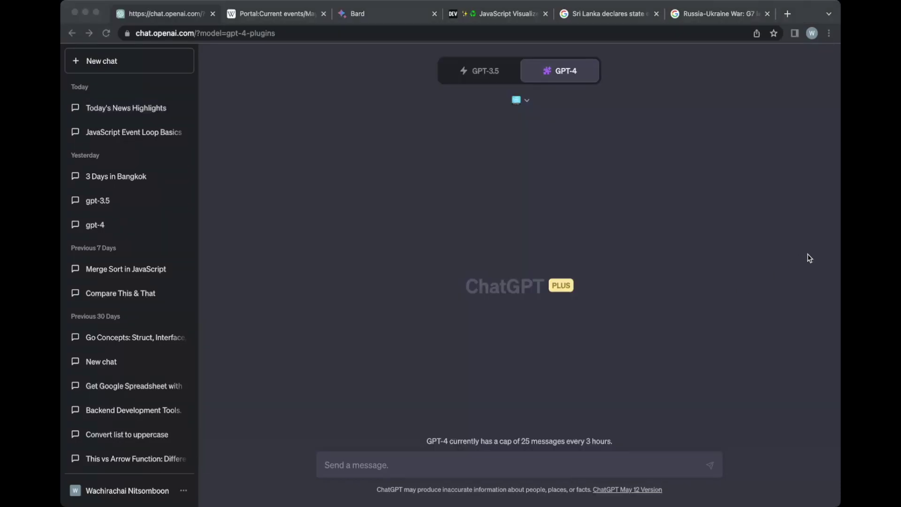
# Open the list of GPT-4 plugins in the new chat and browse to the Wolfram plugin at its end
pyautogui.click(809, 258)
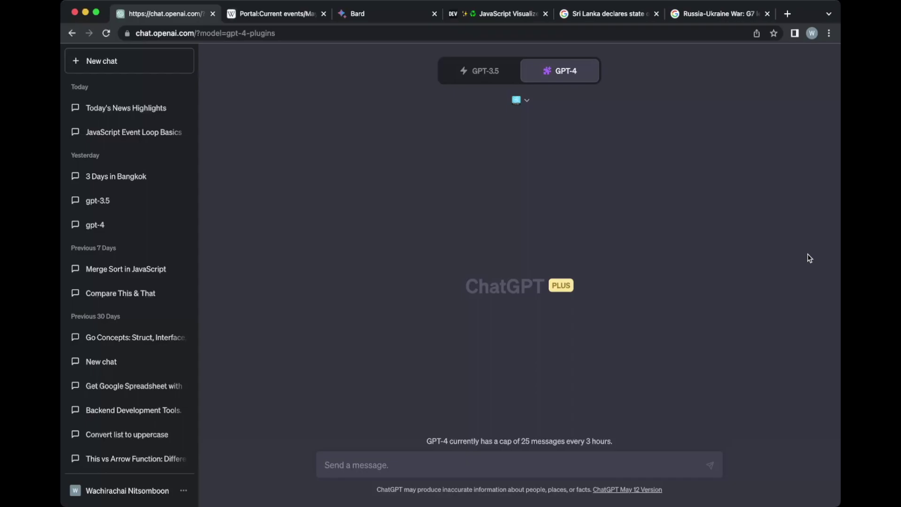
pyautogui.click(521, 101)
pyautogui.scroll(-5, 522, 206)
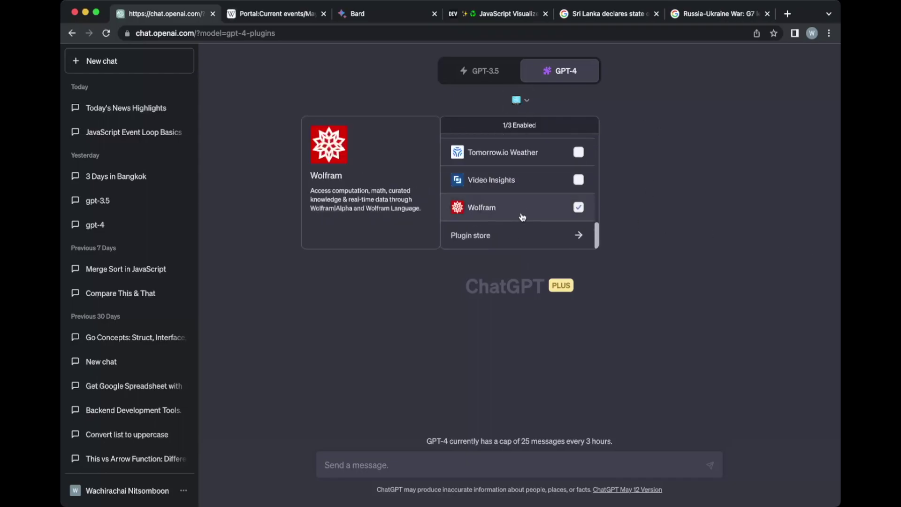
# Open the ChatGPT plugin store, look through the New and Popular plugins, and close the store
pyautogui.click(516, 242)
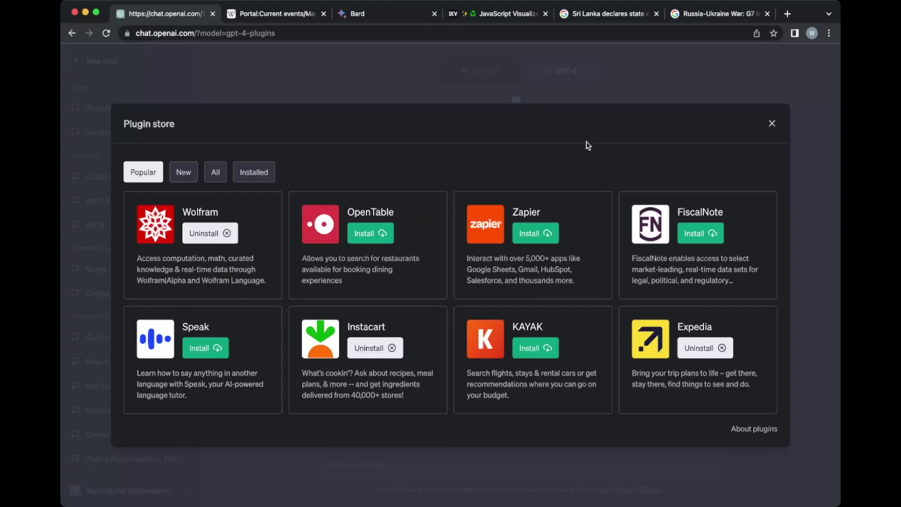
pyautogui.click(180, 175)
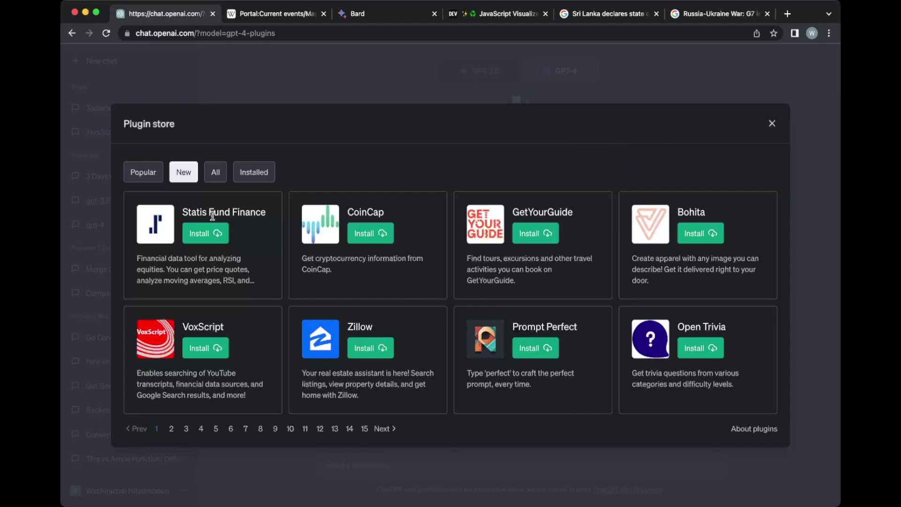
pyautogui.click(143, 172)
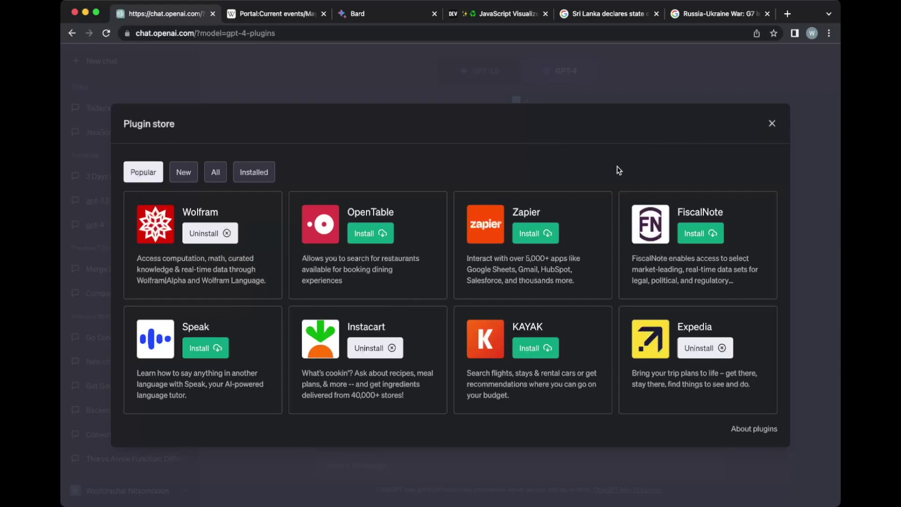
pyautogui.click(772, 124)
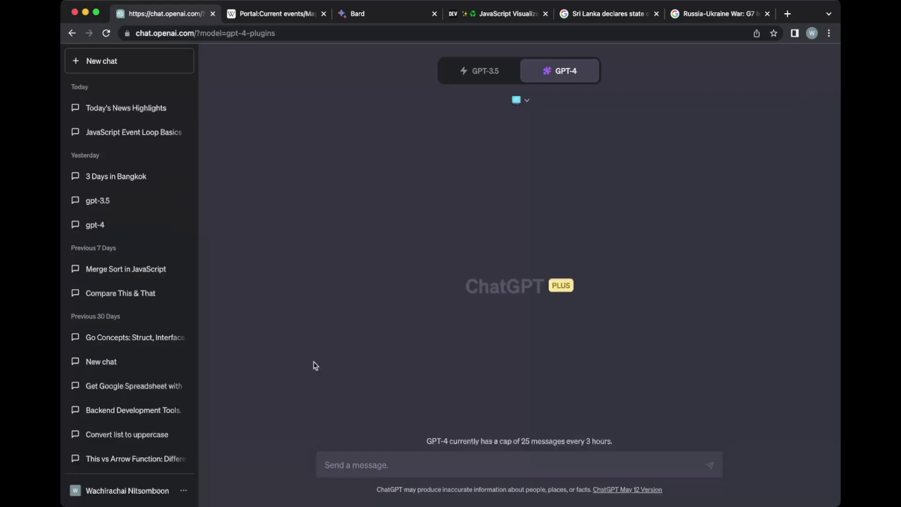
# Check the MixerBox News entry in the GPT-4 plugin list, then close the list
pyautogui.click(173, 489)
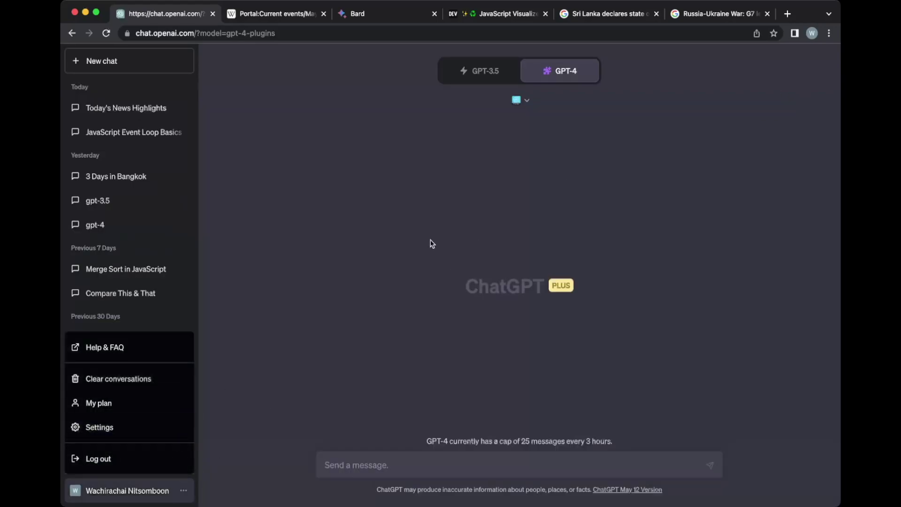
pyautogui.click(432, 243)
pyautogui.click(522, 100)
pyautogui.click(521, 164)
pyautogui.scroll(-2, 520, 169)
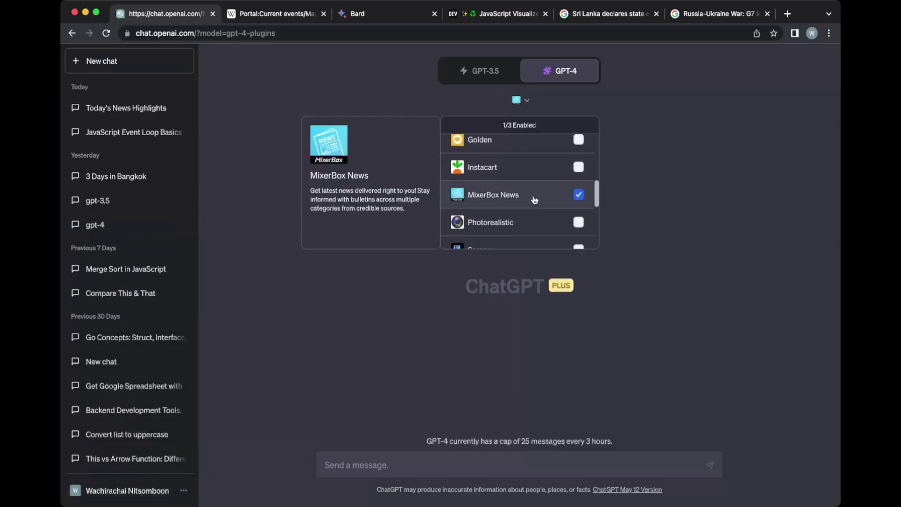
pyautogui.click(653, 186)
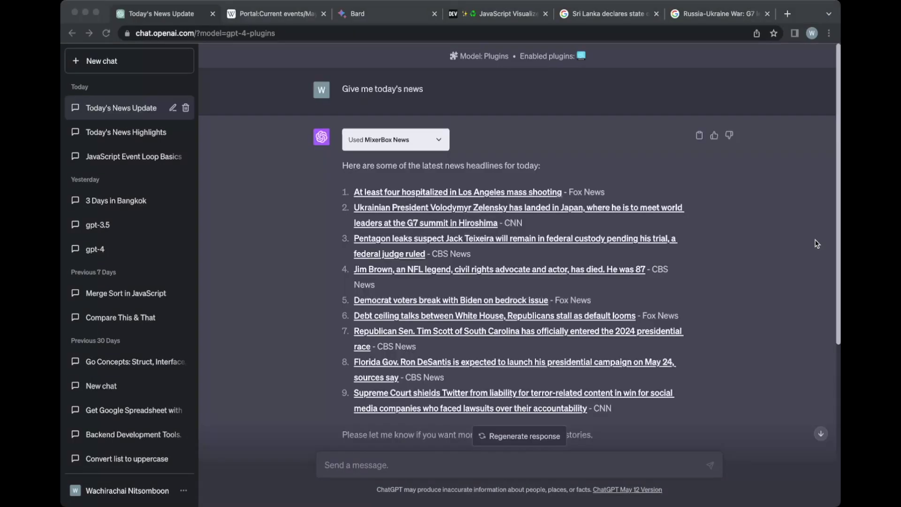
# Review ChatGPT's MixerBox News headlines and its reply to "give me more details on the second story"
pyautogui.click(815, 241)
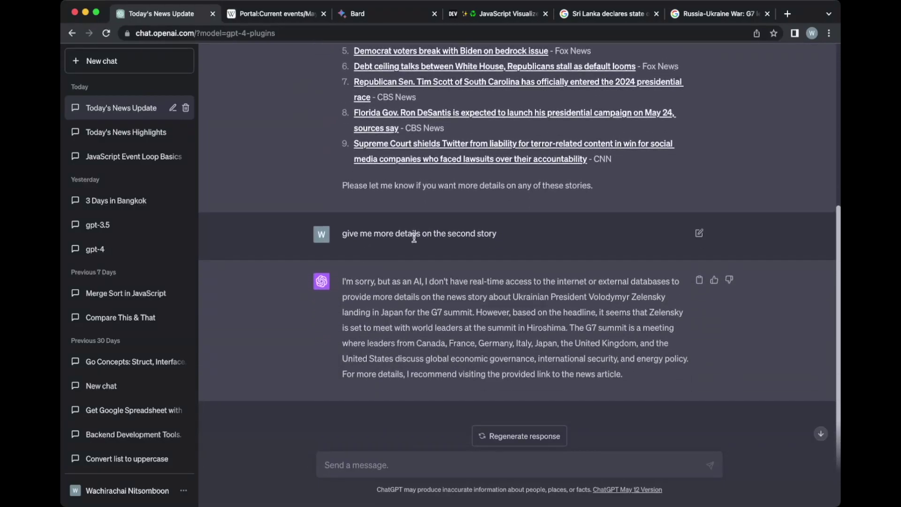
pyautogui.scroll(5, 572, 289)
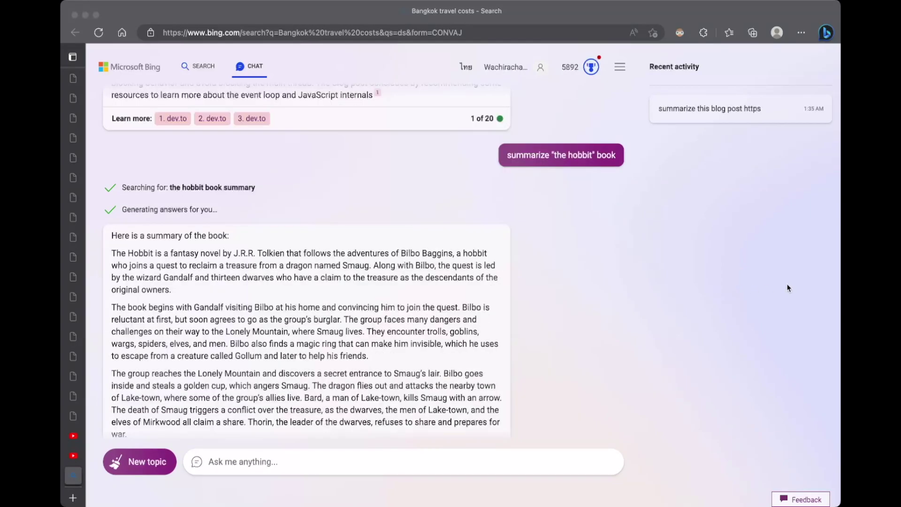
# Switch to Bing Chat and read through its summary of "the hobbit" book
pyautogui.click(799, 285)
pyautogui.scroll(-5, 350, 329)
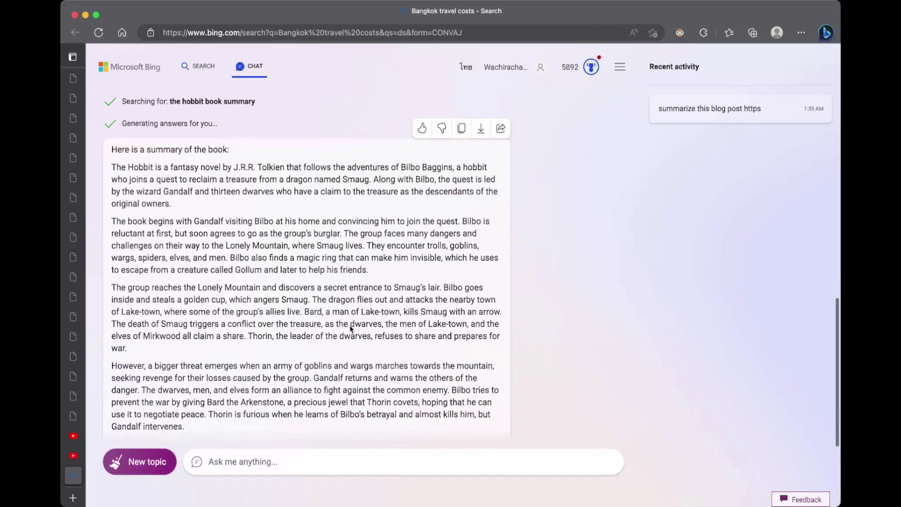
pyautogui.scroll(-4, 387, 336)
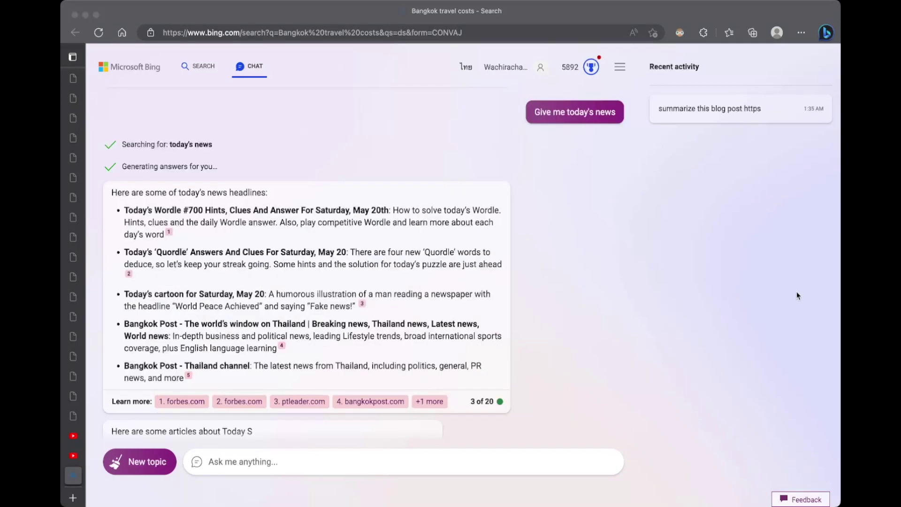
# Examine Bing Chat's headlines, source links and related articles for the prompt "Give me today's news"
pyautogui.scroll(-1, 590, 235)
pyautogui.scroll(1, 590, 235)
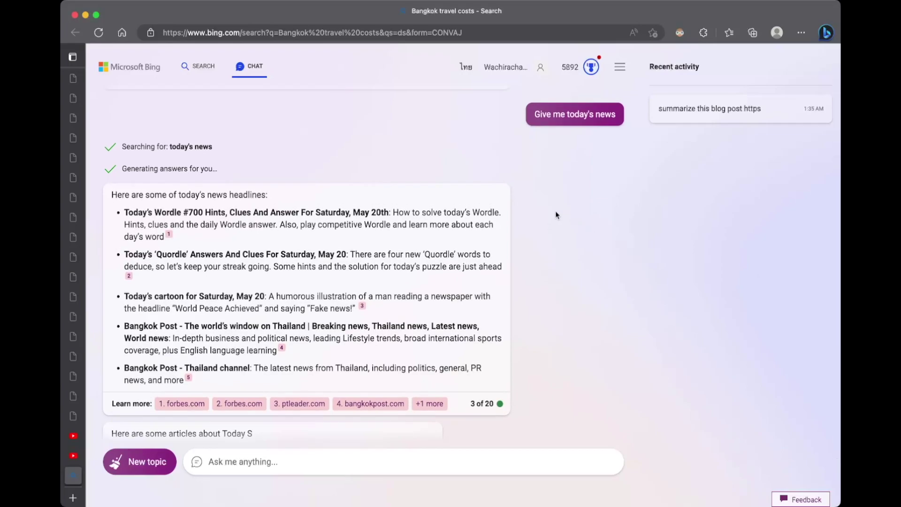
pyautogui.scroll(-1, 545, 243)
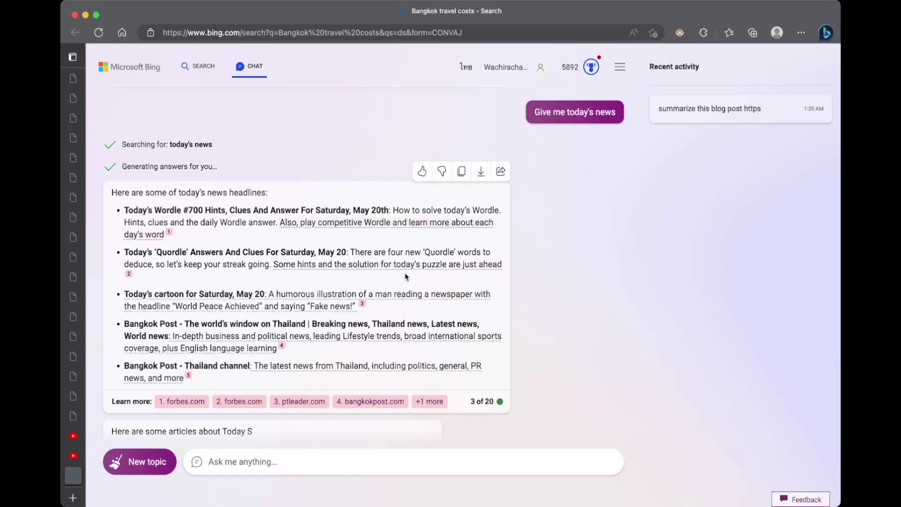
pyautogui.scroll(-3, 360, 294)
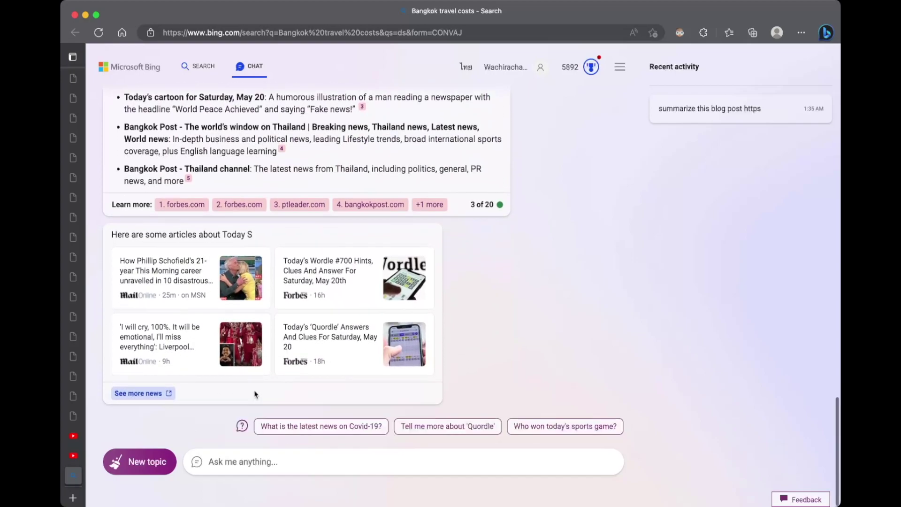
pyautogui.scroll(3, 514, 361)
pyautogui.scroll(2, 514, 361)
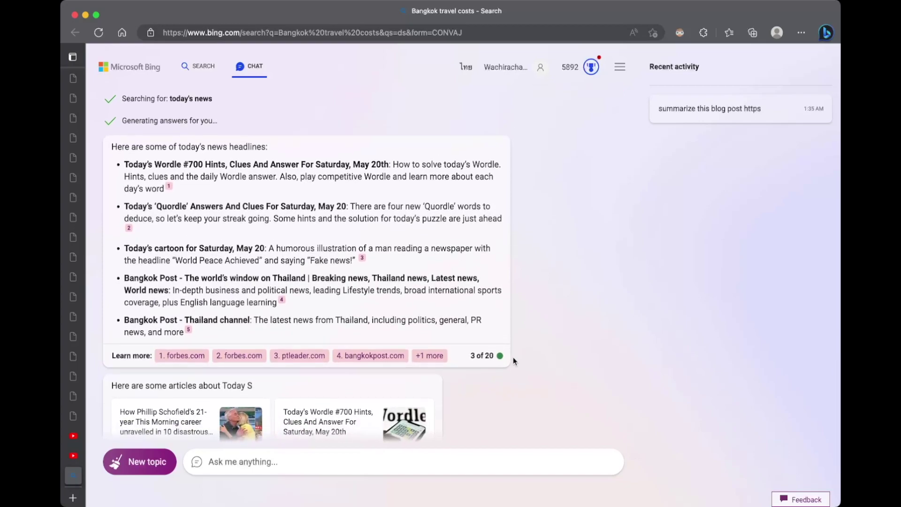
pyautogui.scroll(3, 545, 314)
pyautogui.scroll(-2, 545, 313)
pyautogui.scroll(-1, 544, 314)
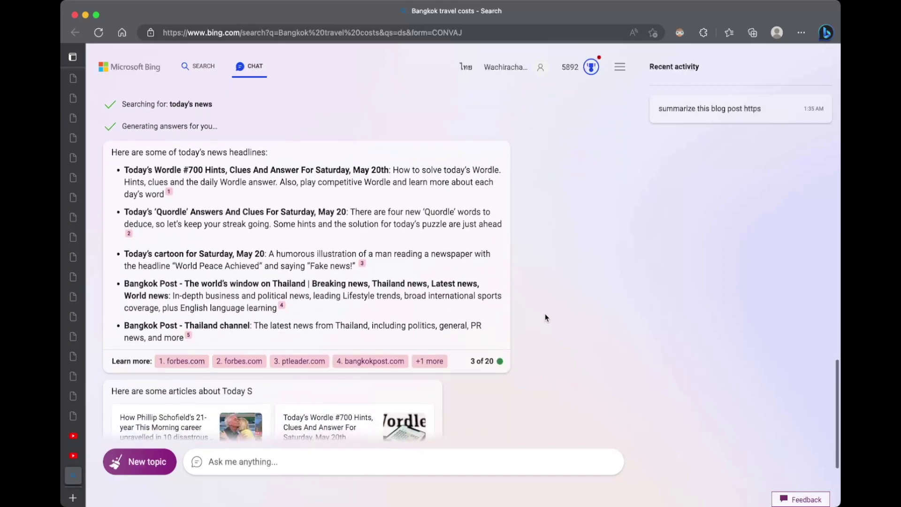
pyautogui.scroll(-1, 550, 297)
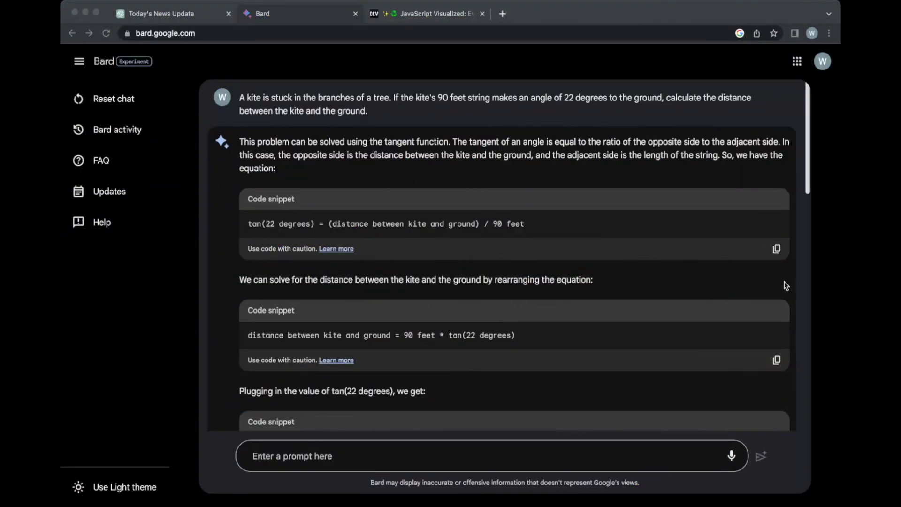
# Switch to Bard and review its kite-distance solution and its answer to "can you visualize it ?"
pyautogui.click(787, 286)
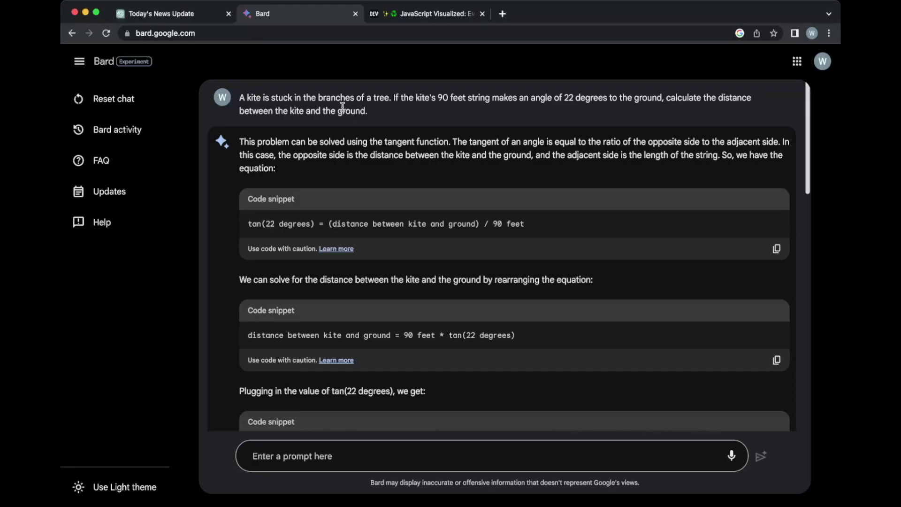
pyautogui.scroll(-10, 437, 146)
pyautogui.scroll(-3, 436, 146)
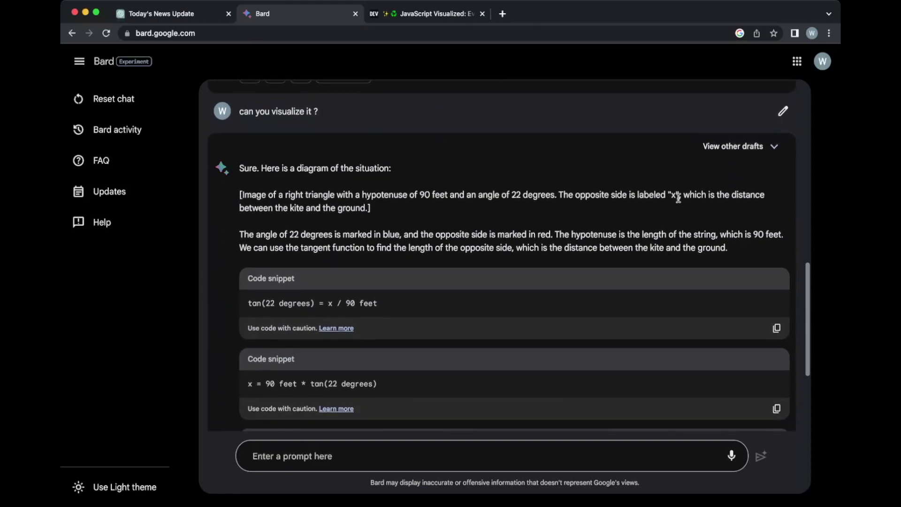
pyautogui.scroll(-1, 678, 201)
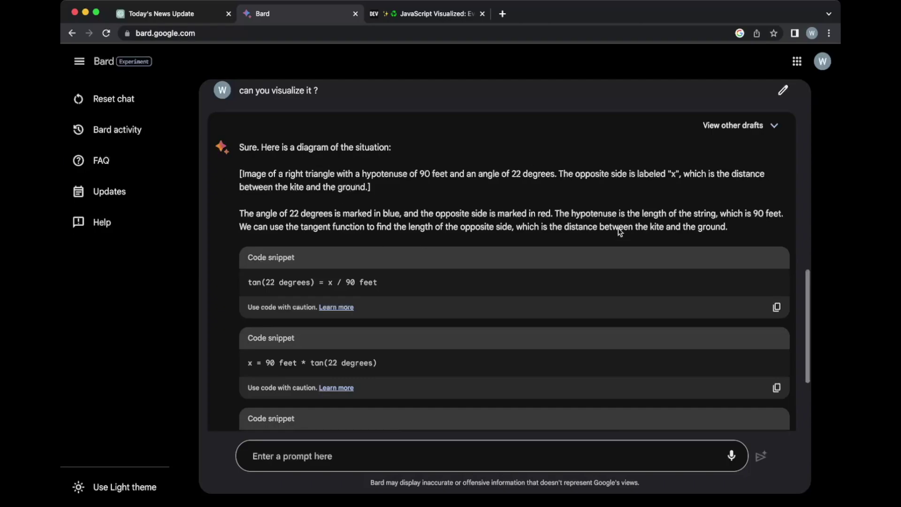
pyautogui.scroll(-1, 614, 242)
pyautogui.scroll(1, 609, 252)
# Show the other drafts of Bard's visualization answer and examine the text diagram in Draft 2
pyautogui.click(729, 119)
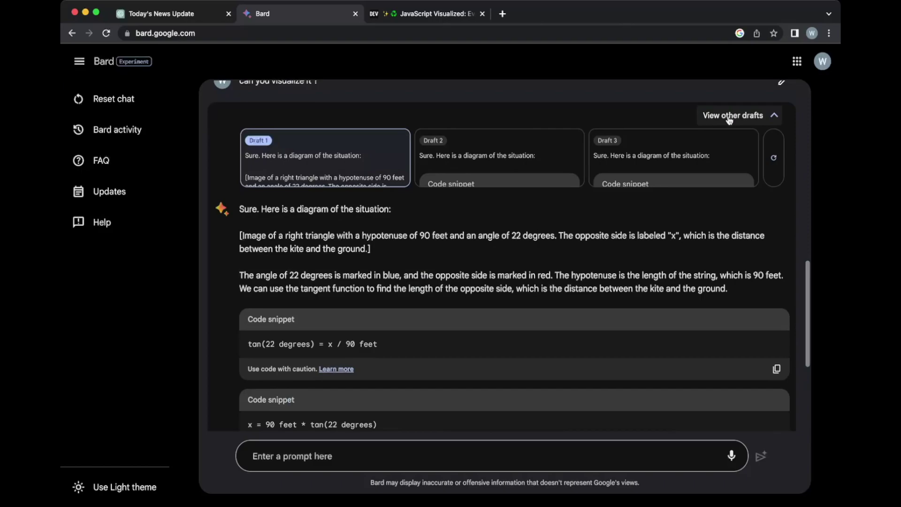
pyautogui.click(457, 171)
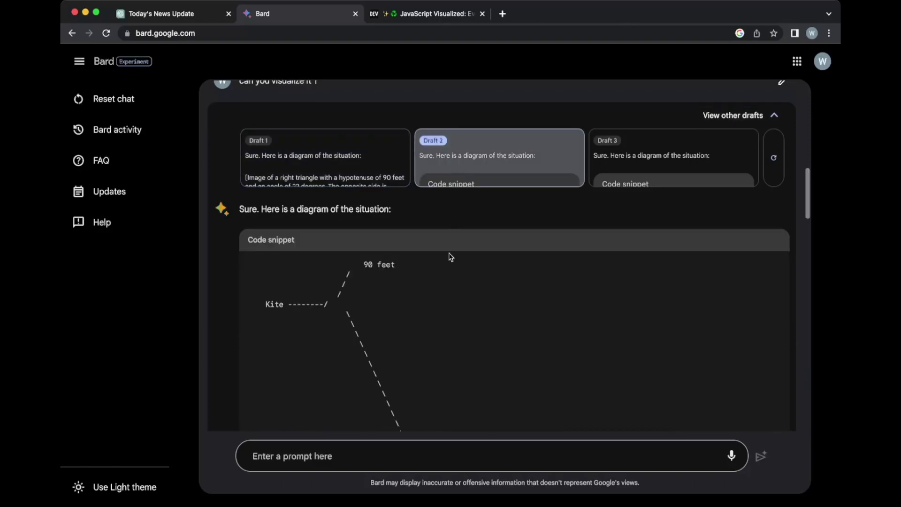
pyautogui.scroll(-10, 450, 256)
pyautogui.scroll(-10, 449, 249)
pyautogui.scroll(3, 449, 248)
pyautogui.scroll(-4, 449, 248)
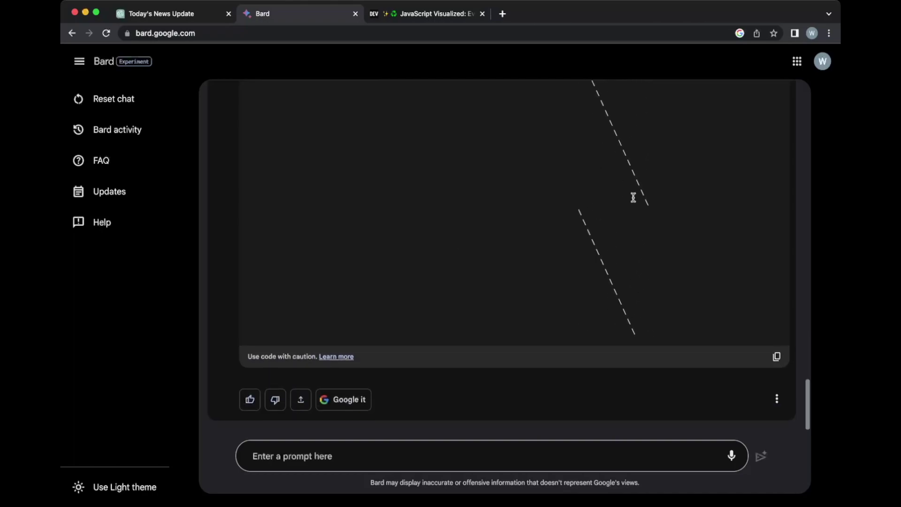
pyautogui.scroll(10, 633, 197)
pyautogui.scroll(-1, 657, 248)
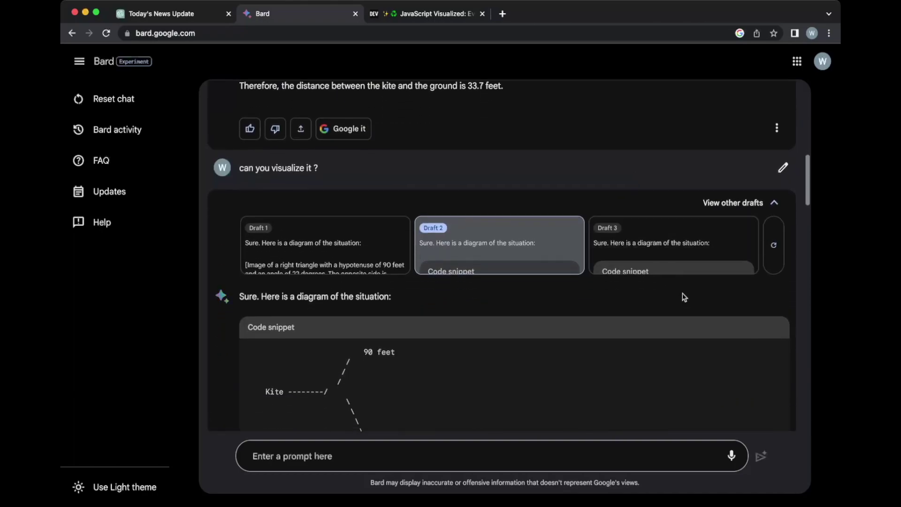
# Display Draft 3 of Bard's visualization answer and examine its text diagram from start to end
pyautogui.click(682, 276)
pyautogui.scroll(-2, 610, 301)
pyautogui.scroll(-5, 535, 323)
pyautogui.scroll(1, 534, 322)
pyautogui.scroll(-8, 534, 319)
pyautogui.scroll(-3, 571, 232)
pyautogui.scroll(8, 572, 232)
pyautogui.scroll(10, 572, 232)
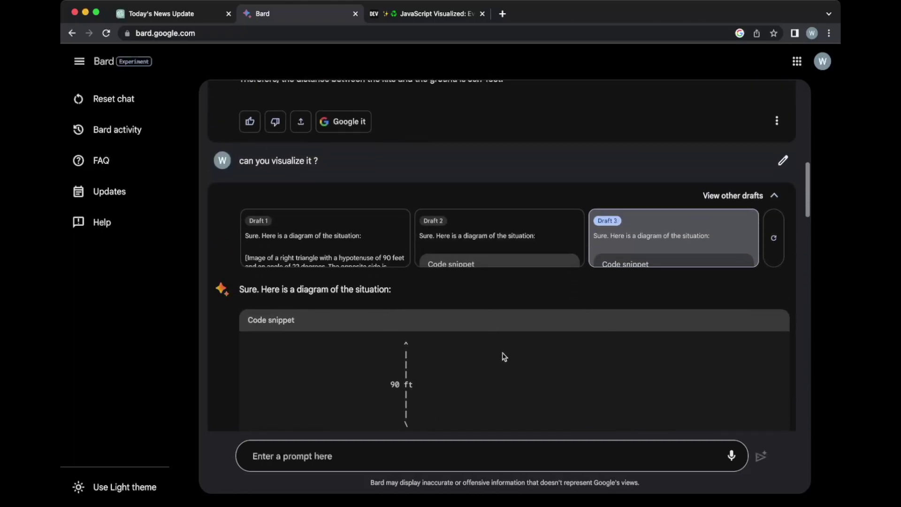
pyautogui.scroll(-8, 502, 358)
pyautogui.scroll(4, 503, 357)
pyautogui.scroll(-6, 503, 357)
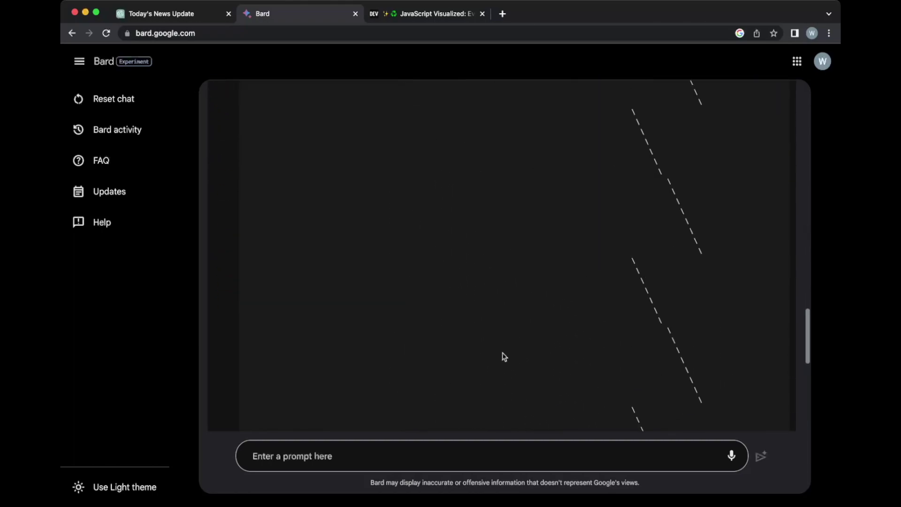
pyautogui.scroll(1, 599, 278)
pyautogui.scroll(12, 599, 277)
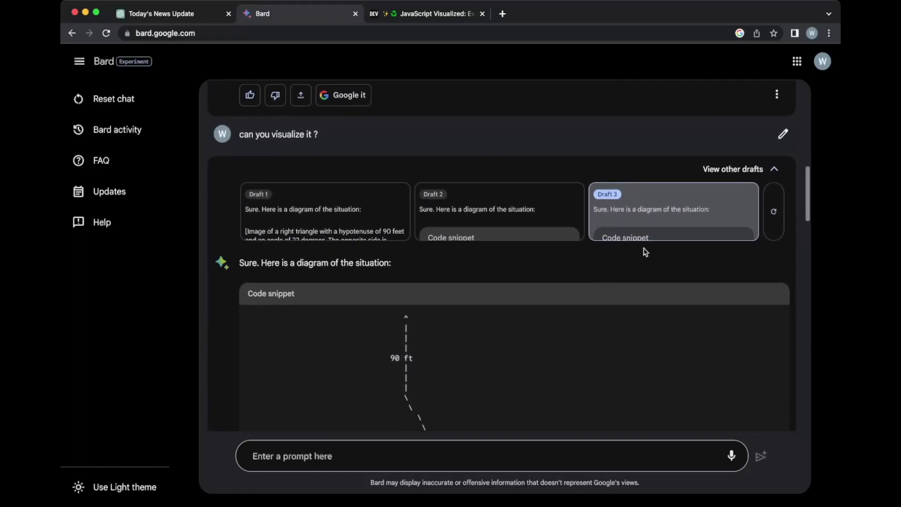
# Return to Draft 1 of Bard's visualization answer and review its description and tangent calculation through to the conclusion
pyautogui.click(395, 214)
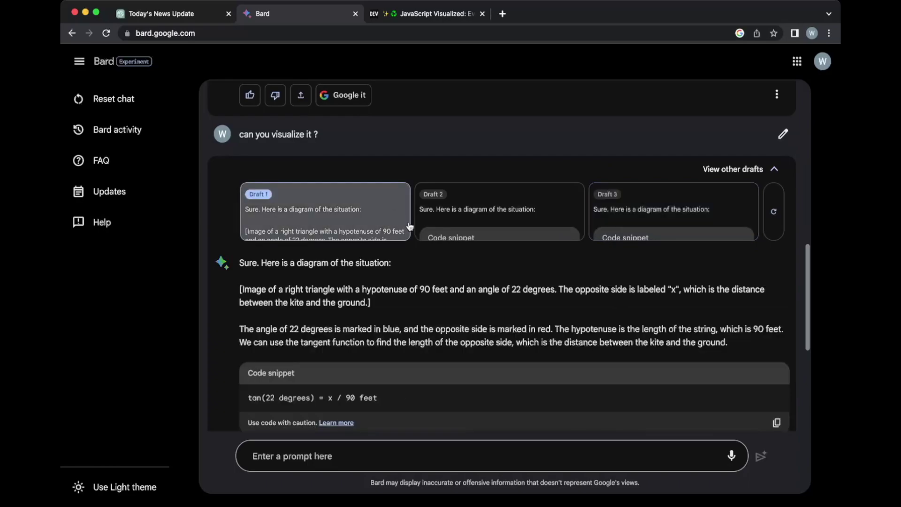
pyautogui.scroll(-5, 520, 333)
pyautogui.scroll(6, 520, 334)
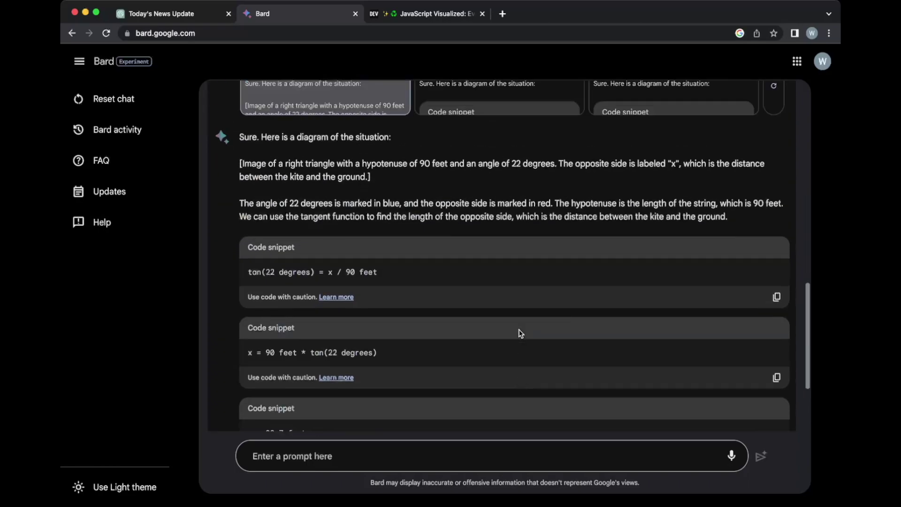
pyautogui.scroll(-1, 509, 362)
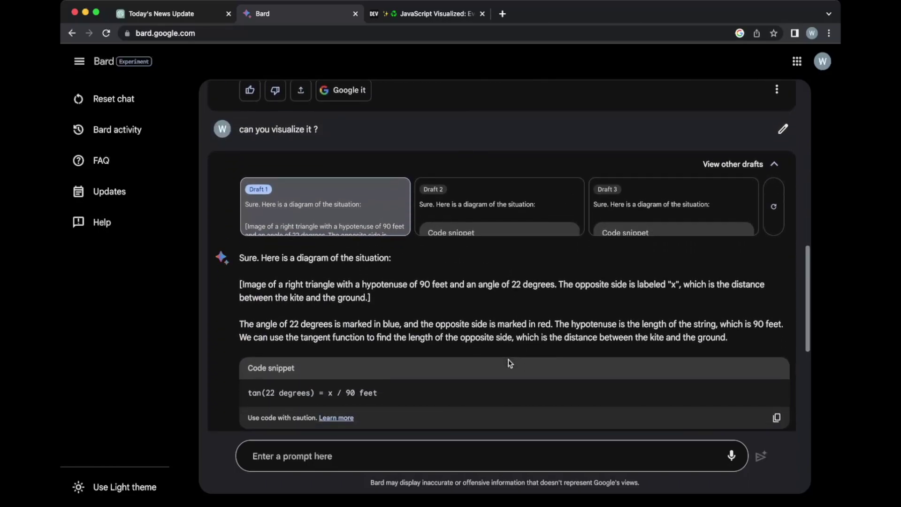
pyautogui.scroll(-2, 539, 314)
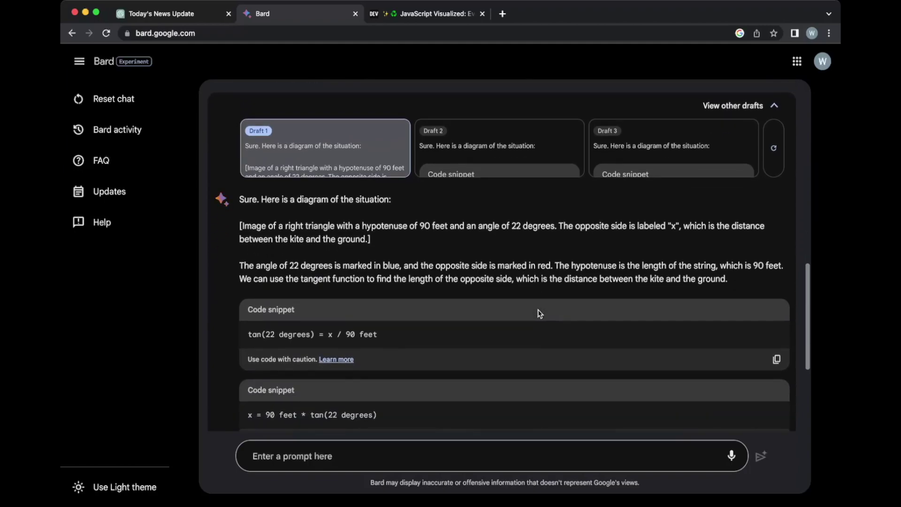
pyautogui.scroll(1, 540, 314)
pyautogui.scroll(-2, 565, 254)
pyautogui.scroll(-4, 564, 254)
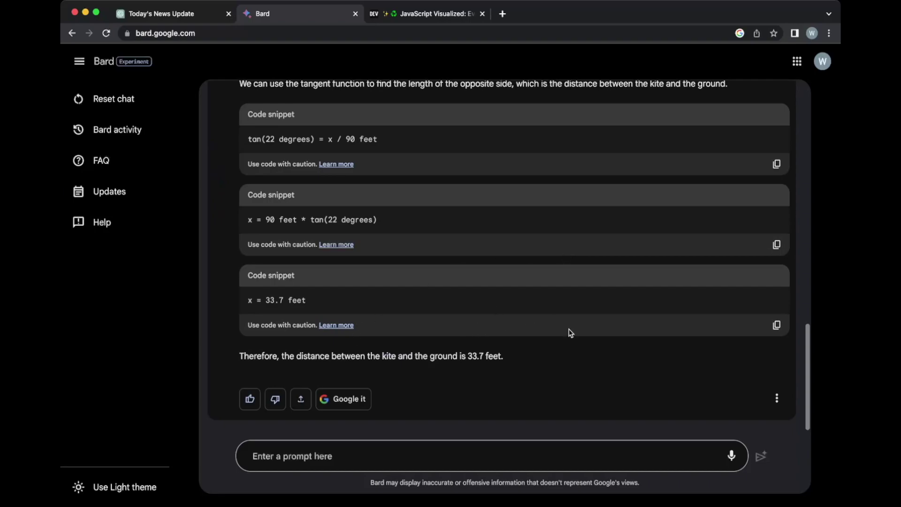
pyautogui.scroll(-7, 570, 333)
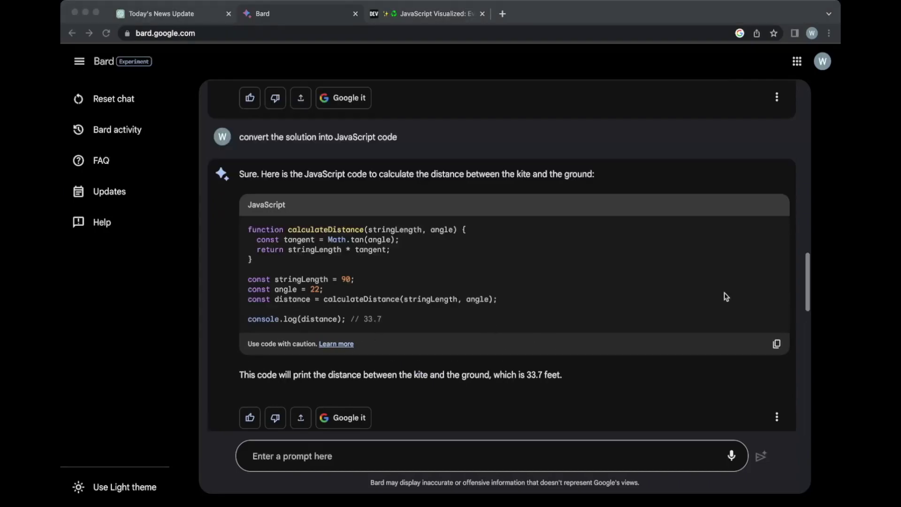
# Review Bard's JavaScript conversion of the kite solution and the version with JSDoc comments
pyautogui.click(781, 276)
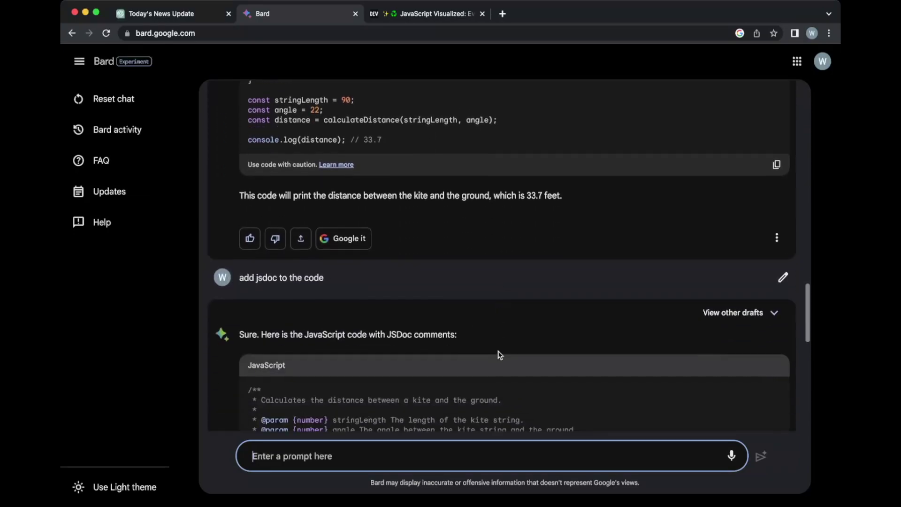
pyautogui.scroll(-2, 500, 354)
pyautogui.scroll(4, 499, 352)
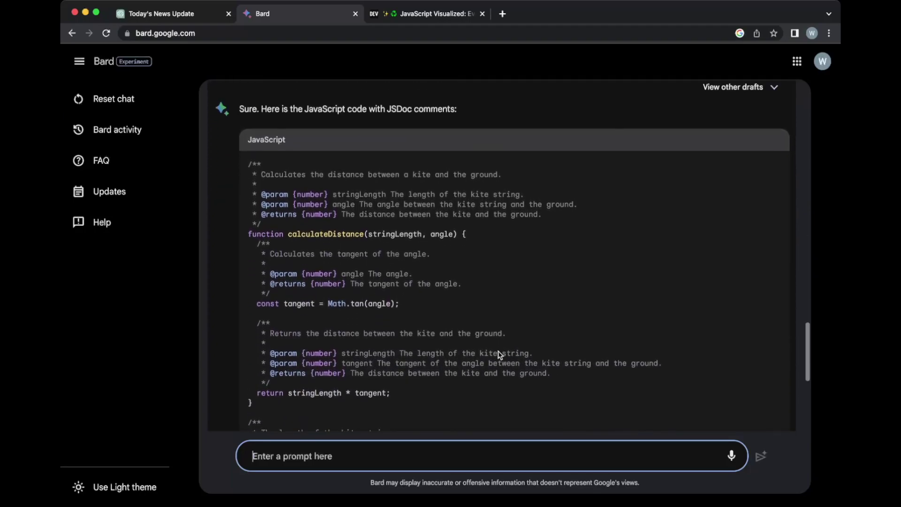
# Read Bard's JSDoc-commented kite distance code from its prompt through to the end of the answer
pyautogui.scroll(1, 499, 352)
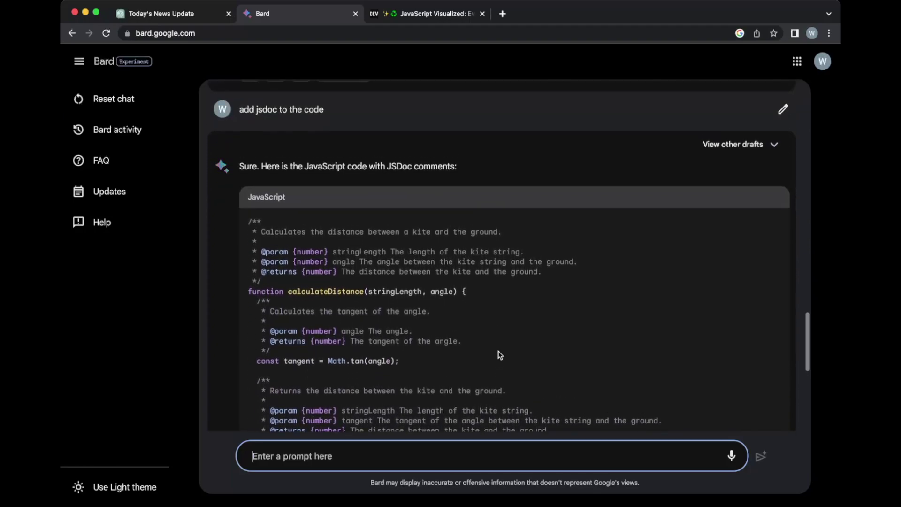
pyautogui.scroll(-10, 498, 355)
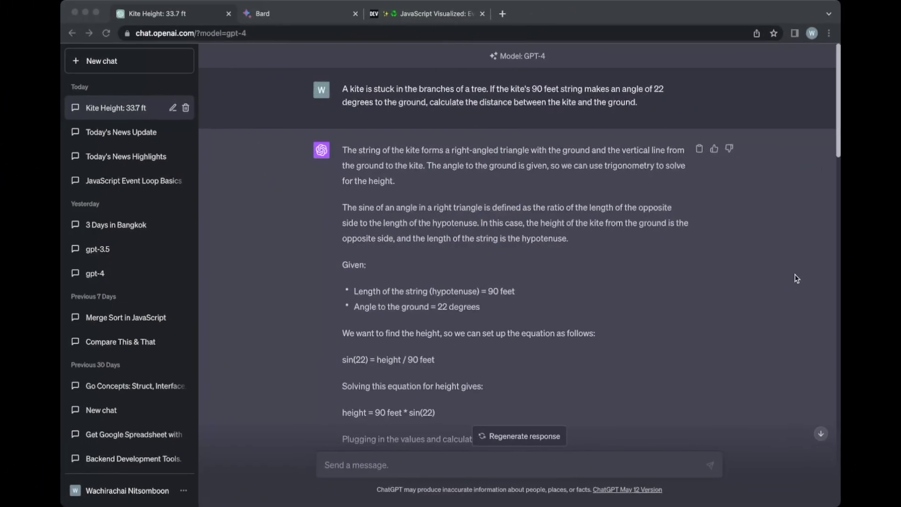
# Switch to ChatGPT's GPT-4 kite conversation and review its step-by-step trigonometry solution through to the conclusion
pyautogui.click(796, 275)
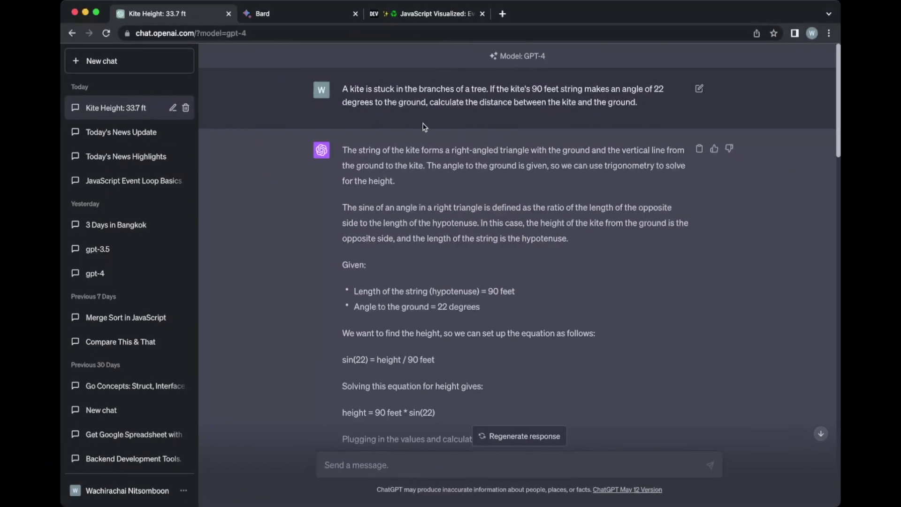
pyautogui.scroll(-2, 514, 233)
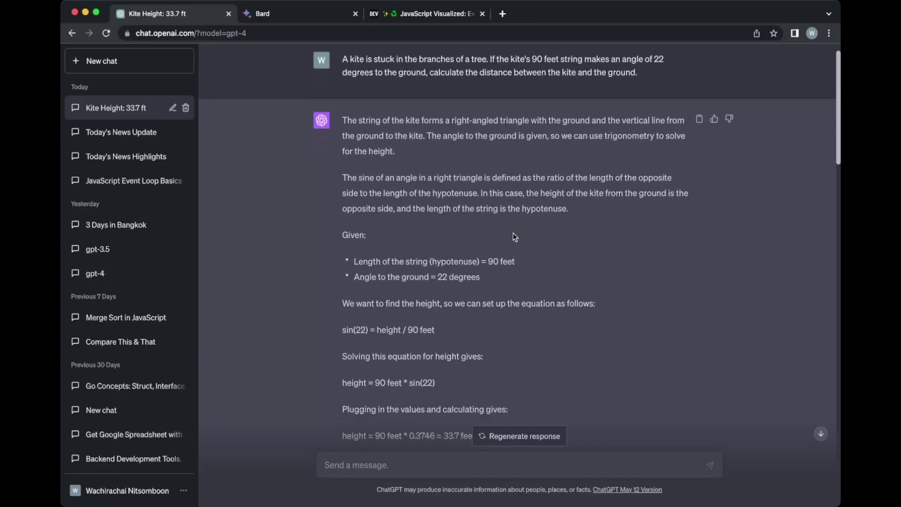
pyautogui.scroll(-4, 514, 237)
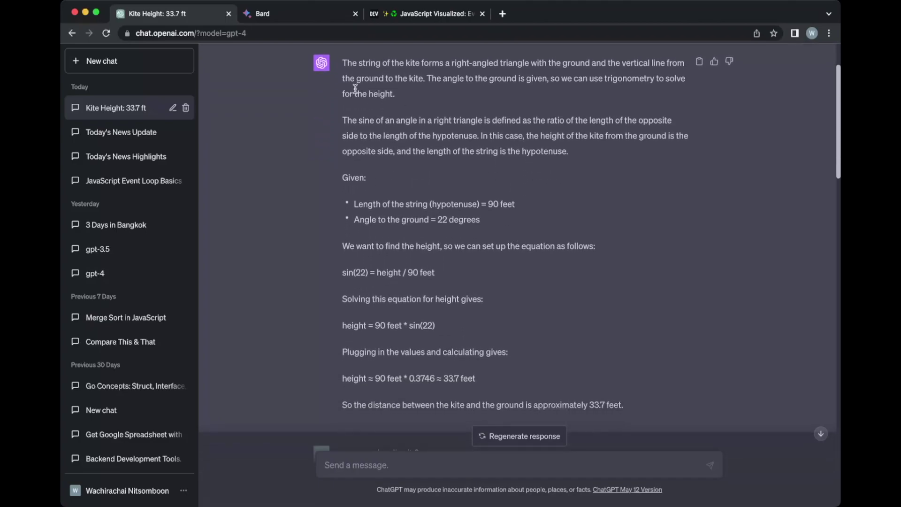
pyautogui.scroll(-6, 566, 306)
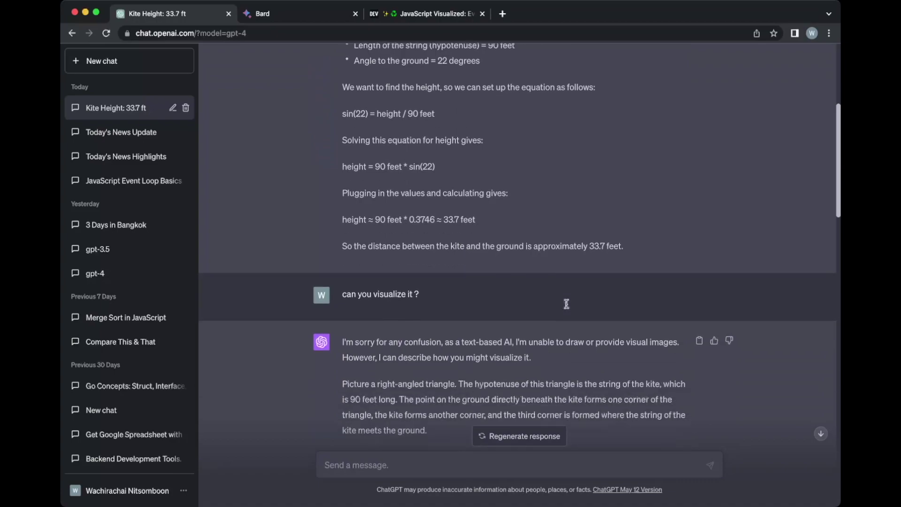
# Examine ChatGPT's reply to the visualization request, including the triangle description and the height equation
pyautogui.scroll(-5, 567, 304)
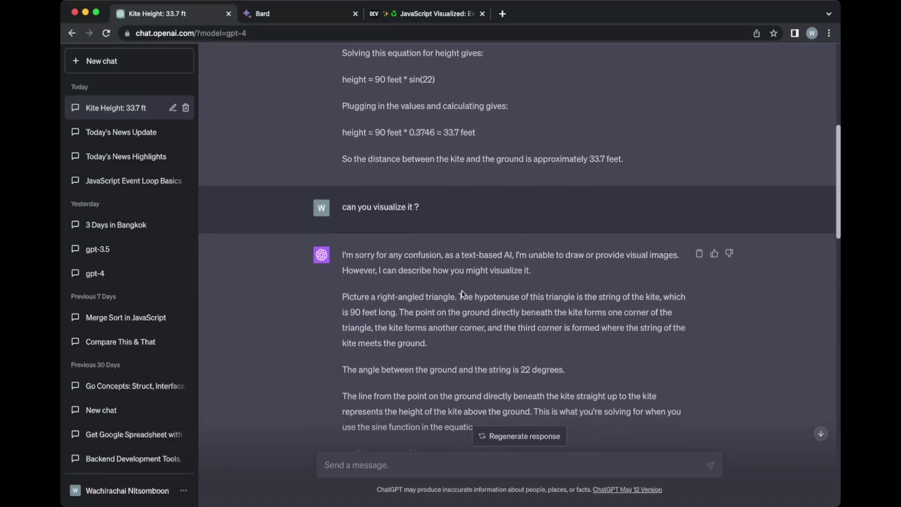
pyautogui.scroll(-1, 461, 290)
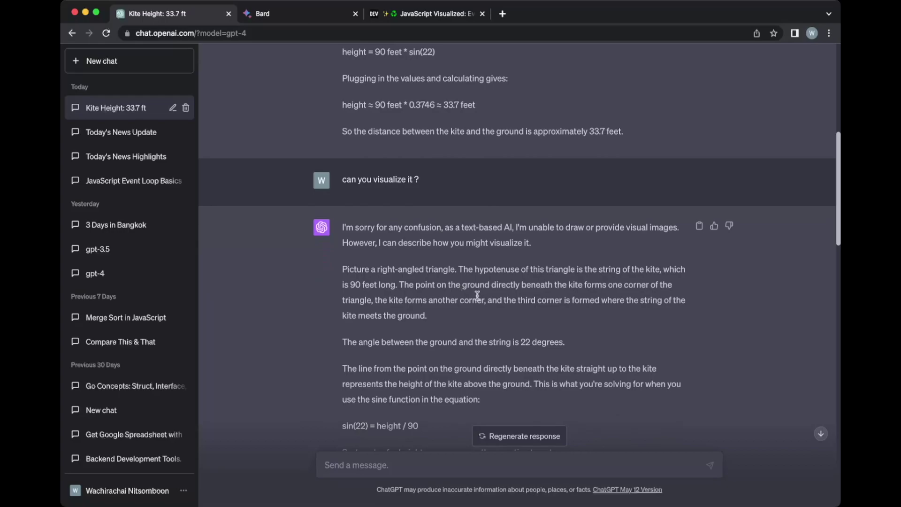
pyautogui.scroll(-1, 477, 296)
pyautogui.scroll(-1, 477, 298)
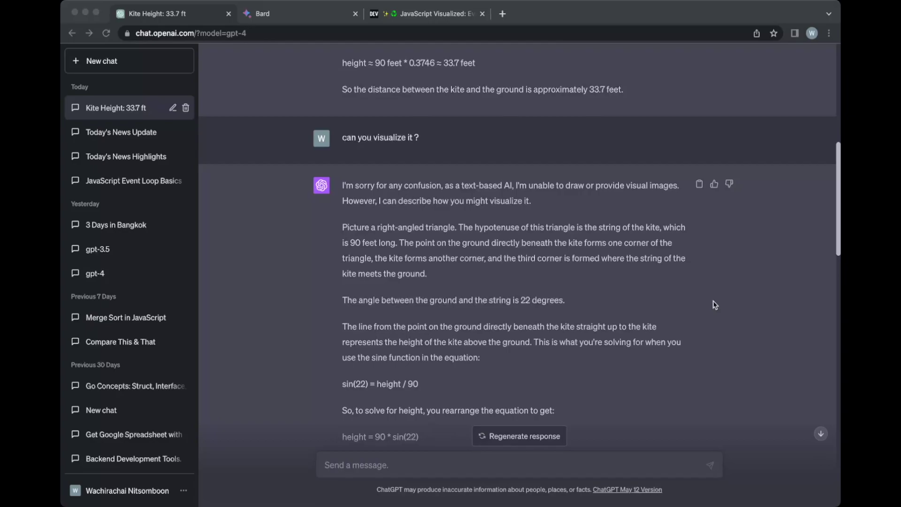
pyautogui.click(794, 289)
pyautogui.scroll(-5, 793, 285)
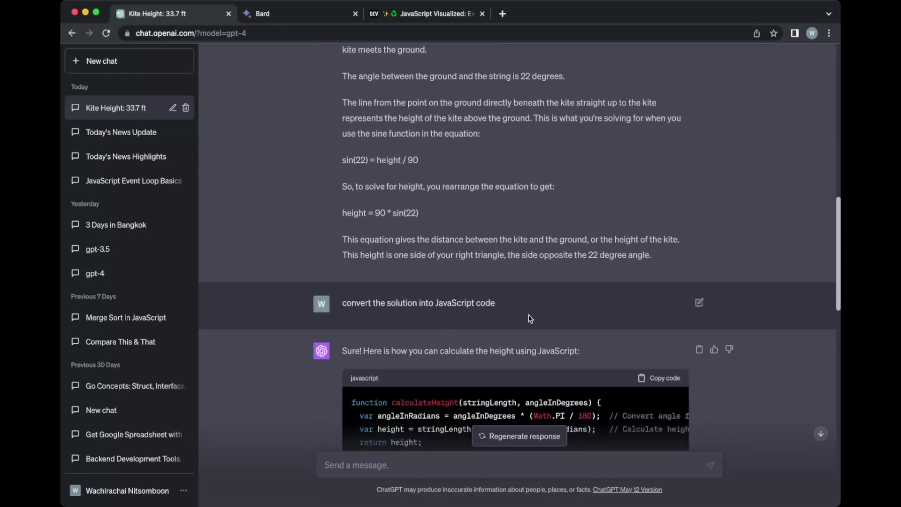
# Review ChatGPT's JavaScript conversion of the kite solution and the version with JSDoc comments, including the closing explanations
pyautogui.scroll(-5, 528, 315)
pyautogui.scroll(-7, 527, 307)
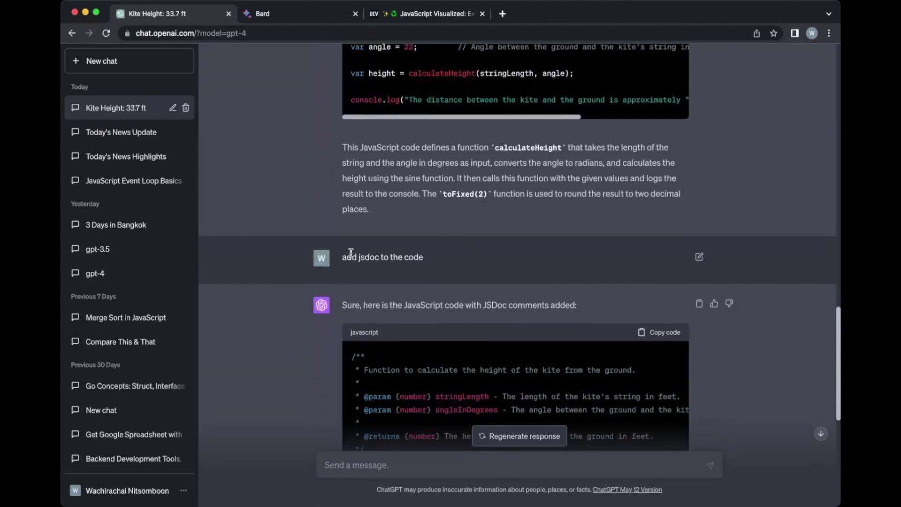
pyautogui.scroll(-6, 448, 275)
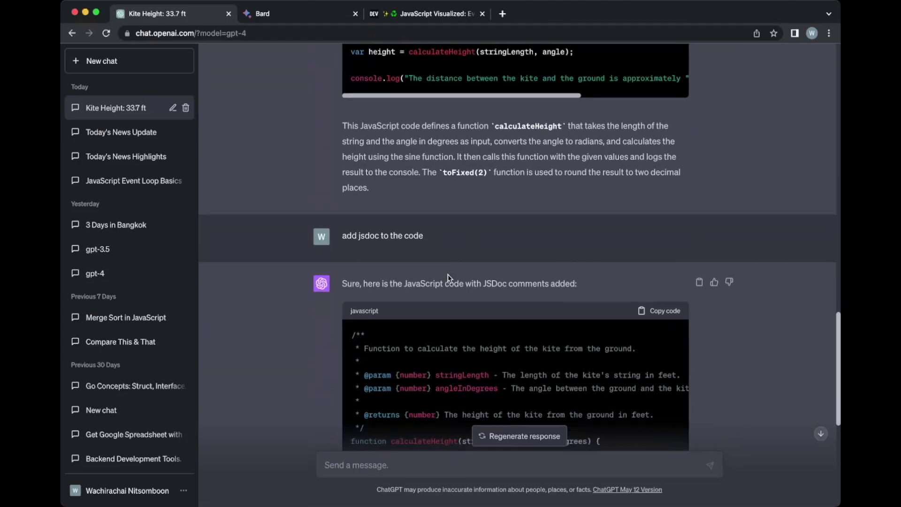
pyautogui.scroll(-1, 449, 276)
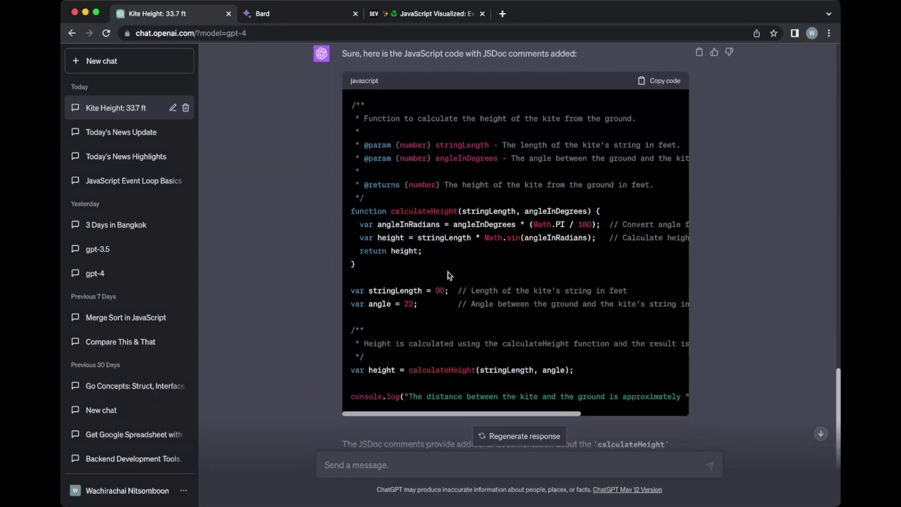
pyautogui.scroll(-2, 546, 260)
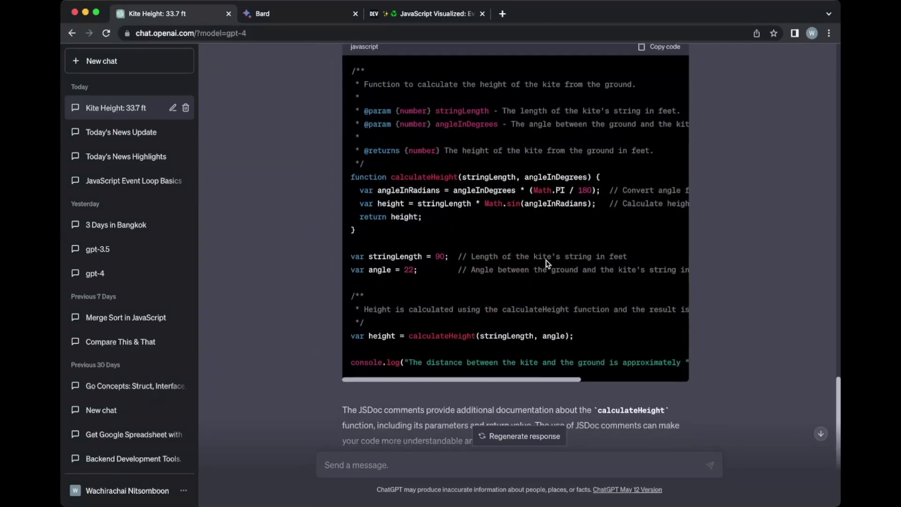
pyautogui.scroll(-3, 505, 283)
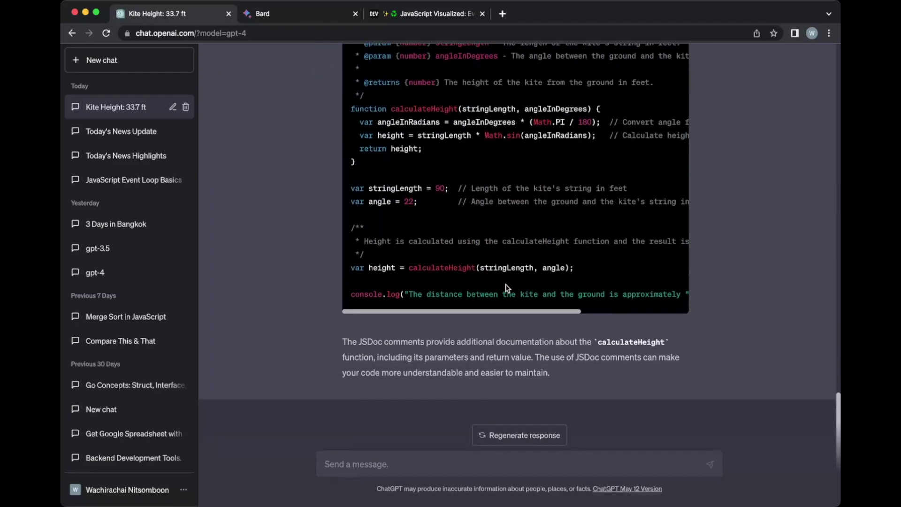
pyautogui.scroll(2, 506, 283)
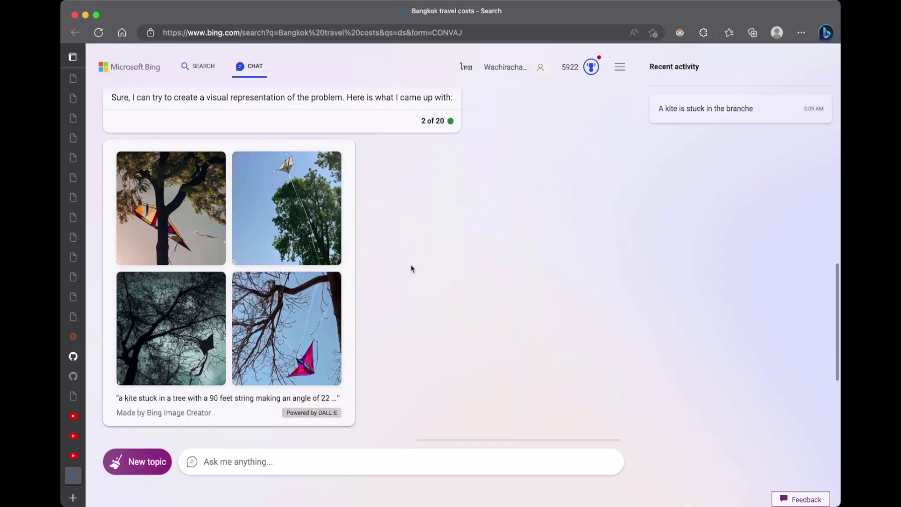
# Switch to Bing Chat and examine its generated kite images and its JavaScript solution with JSDoc comments
pyautogui.moveTo(306, 256)
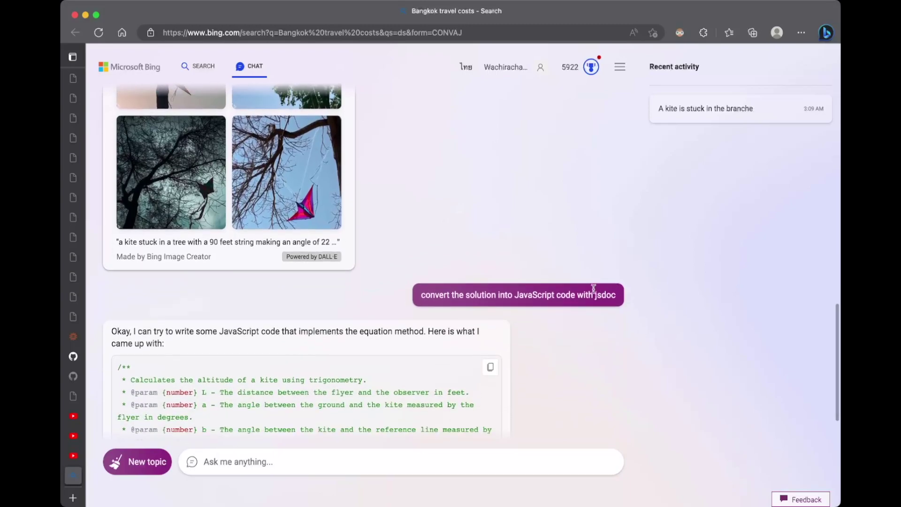
pyautogui.scroll(-5, 563, 308)
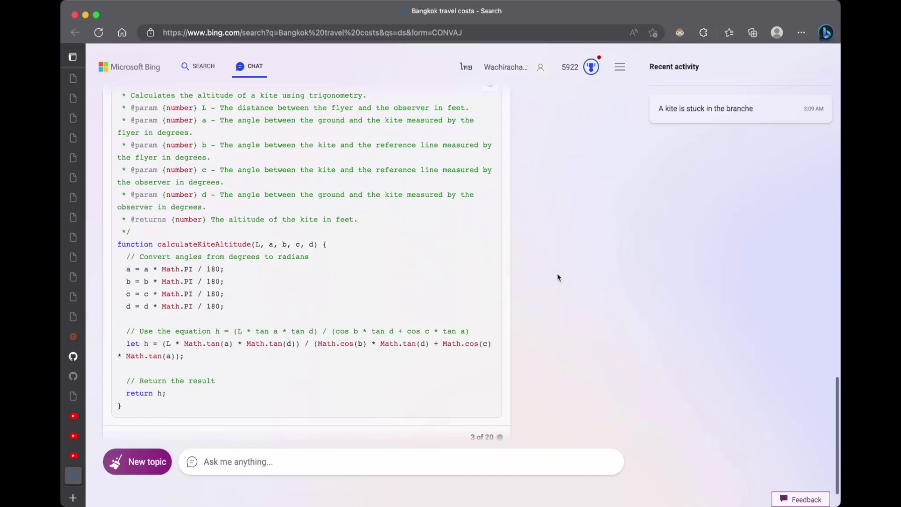
pyautogui.scroll(3, 476, 329)
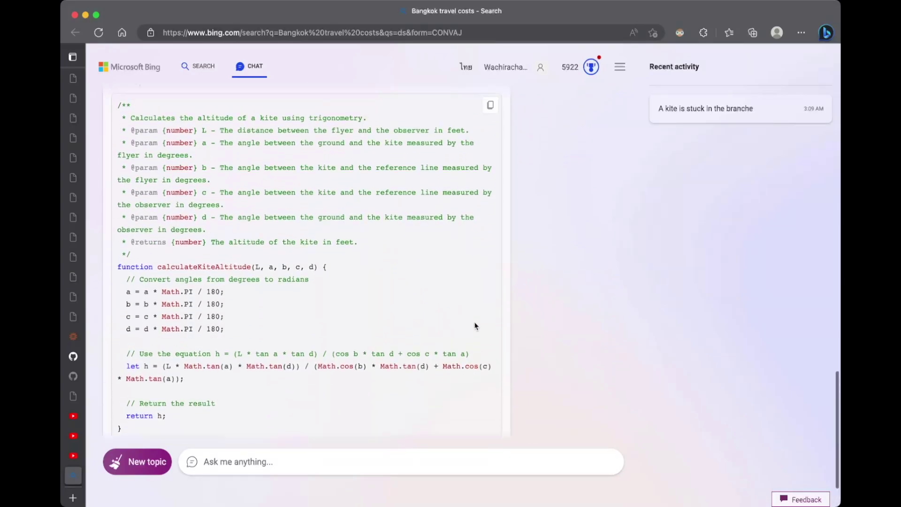
pyautogui.scroll(-4, 336, 322)
pyautogui.scroll(3, 336, 322)
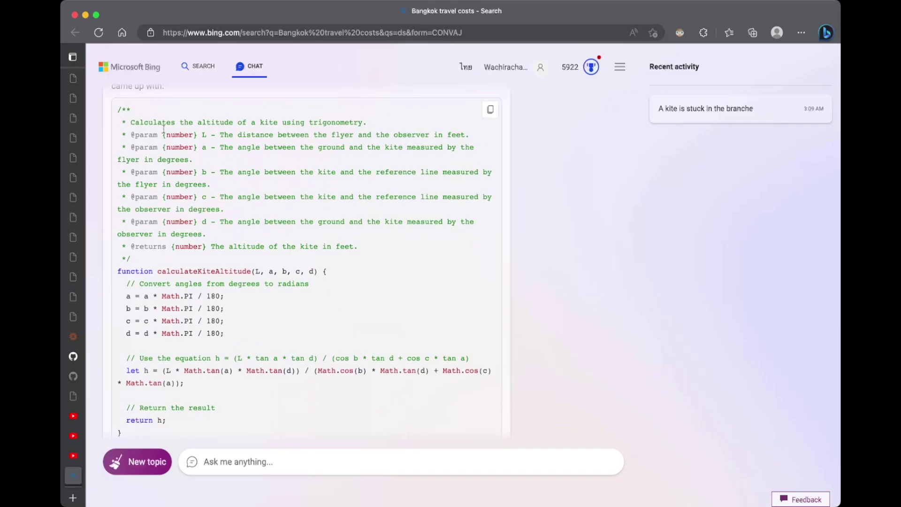
pyautogui.scroll(-2, 333, 398)
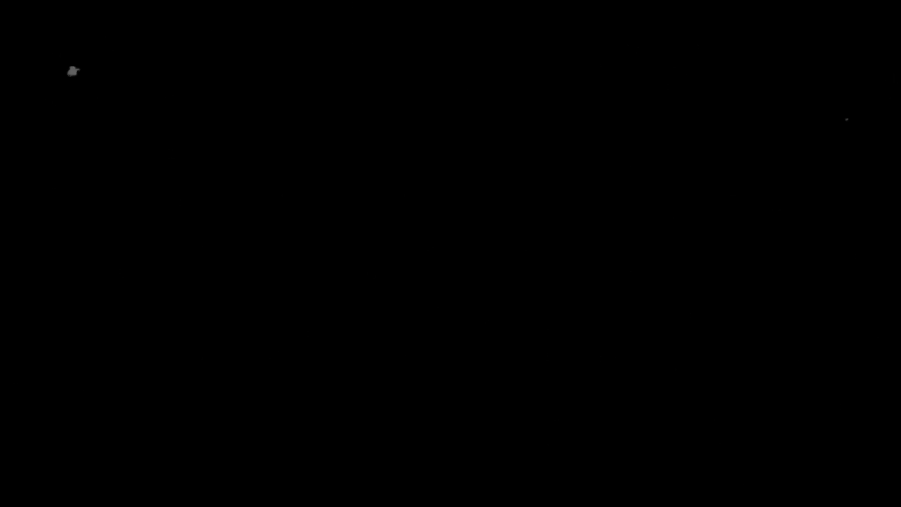